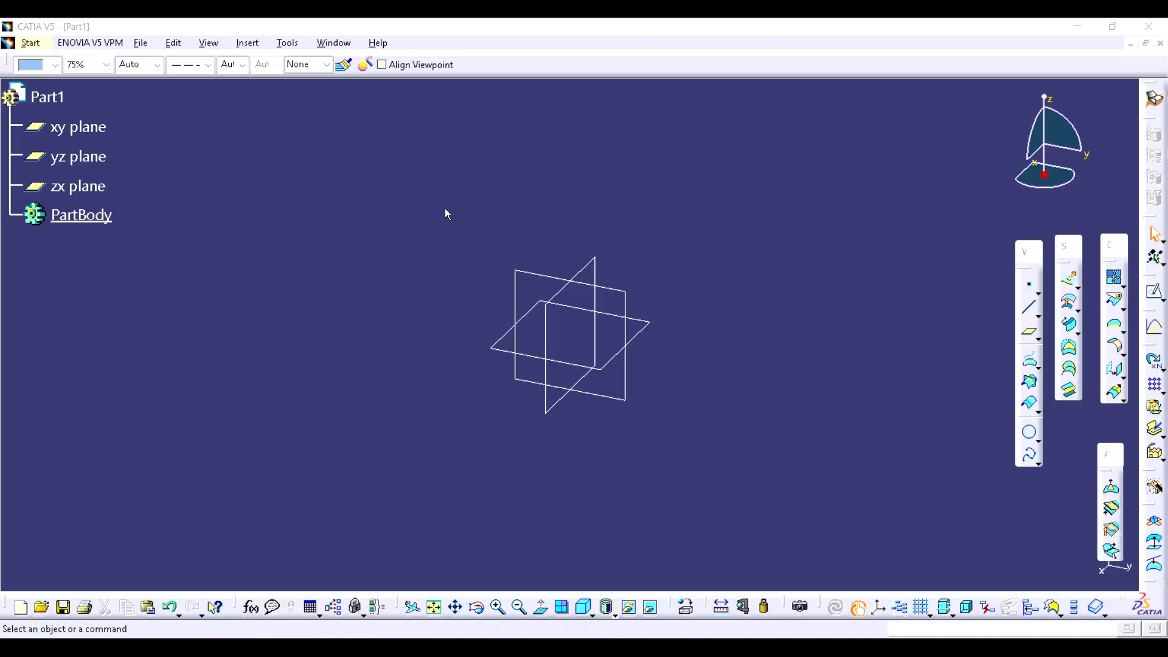
# - Hide the xy, yz and zx reference planes and detach the Trim-Split tools as a floating palette
pyautogui.moveTo(445, 210); pyautogui.dragTo(730, 472)
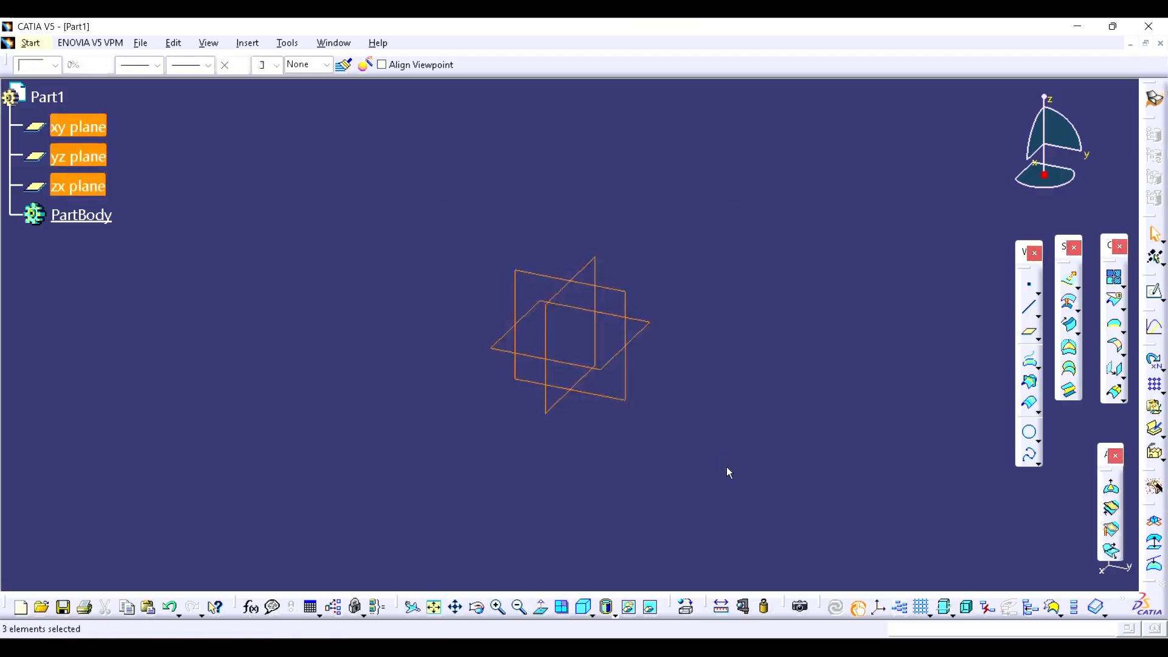
pyautogui.hotkey('ctrl', 'h')
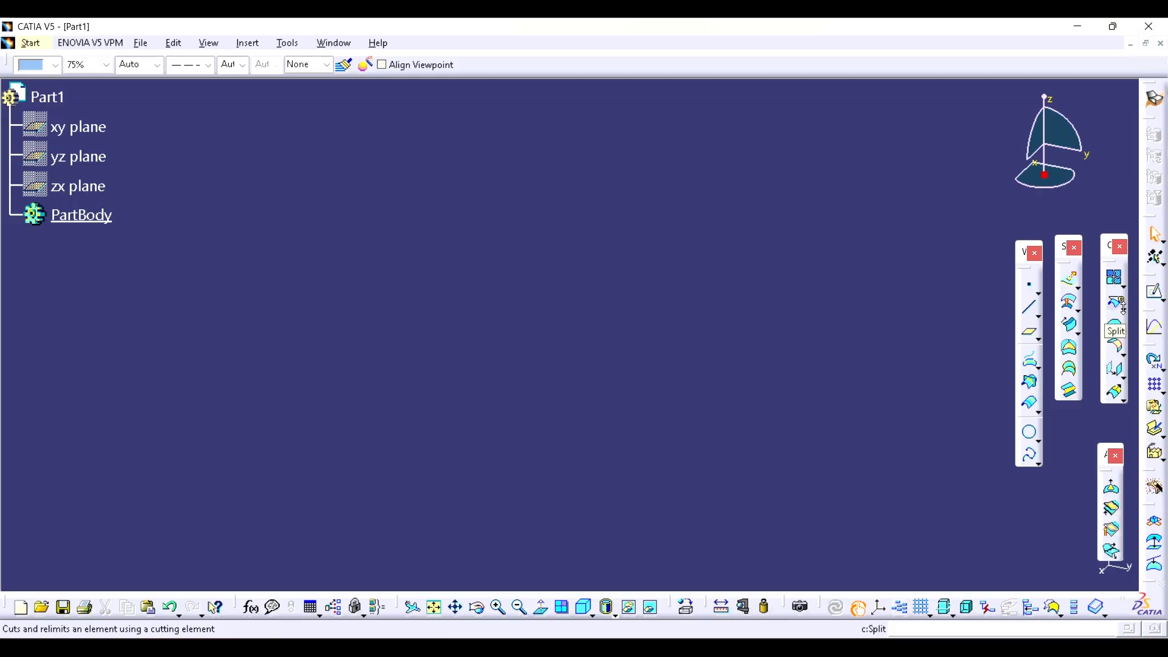
pyautogui.click(1119, 325)
pyautogui.moveTo(917, 209); pyautogui.dragTo(913, 210)
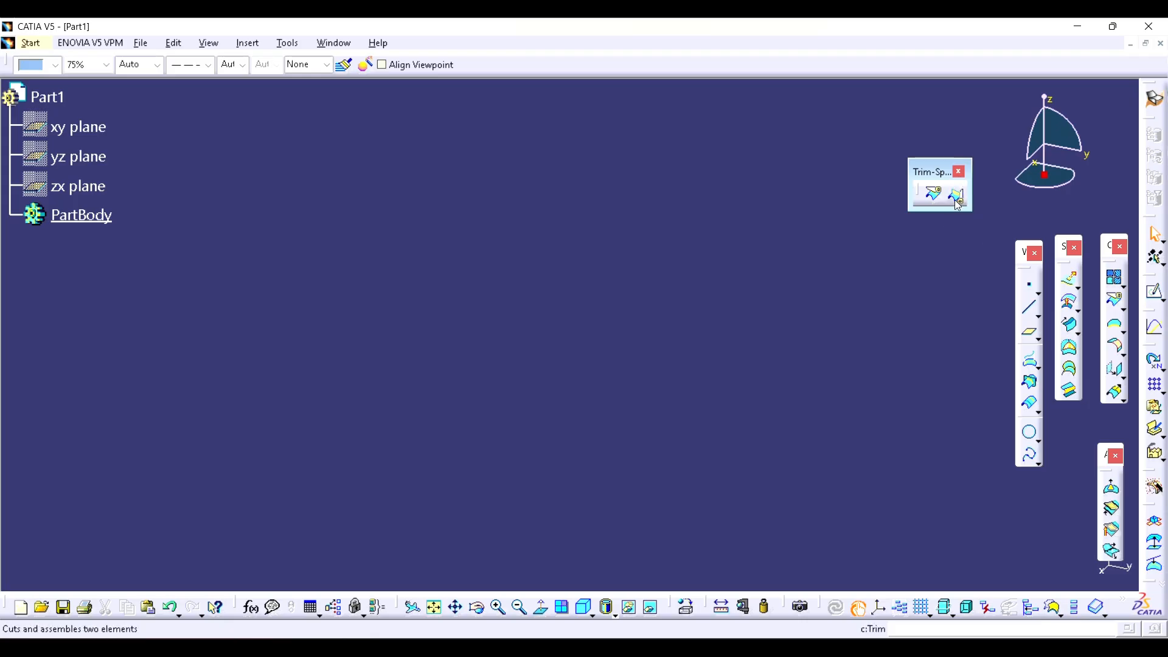
# - Create a point at the origin and a Point-Direction line through it along the X component, extended to both sides
pyautogui.click(1033, 291)
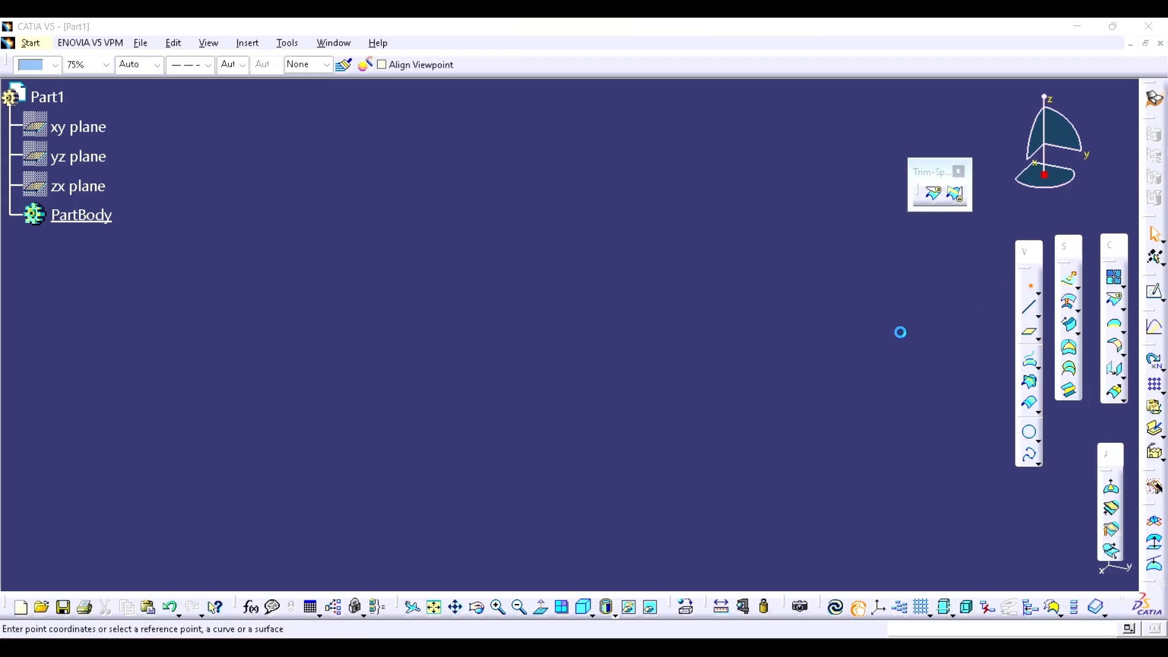
pyautogui.click(792, 435)
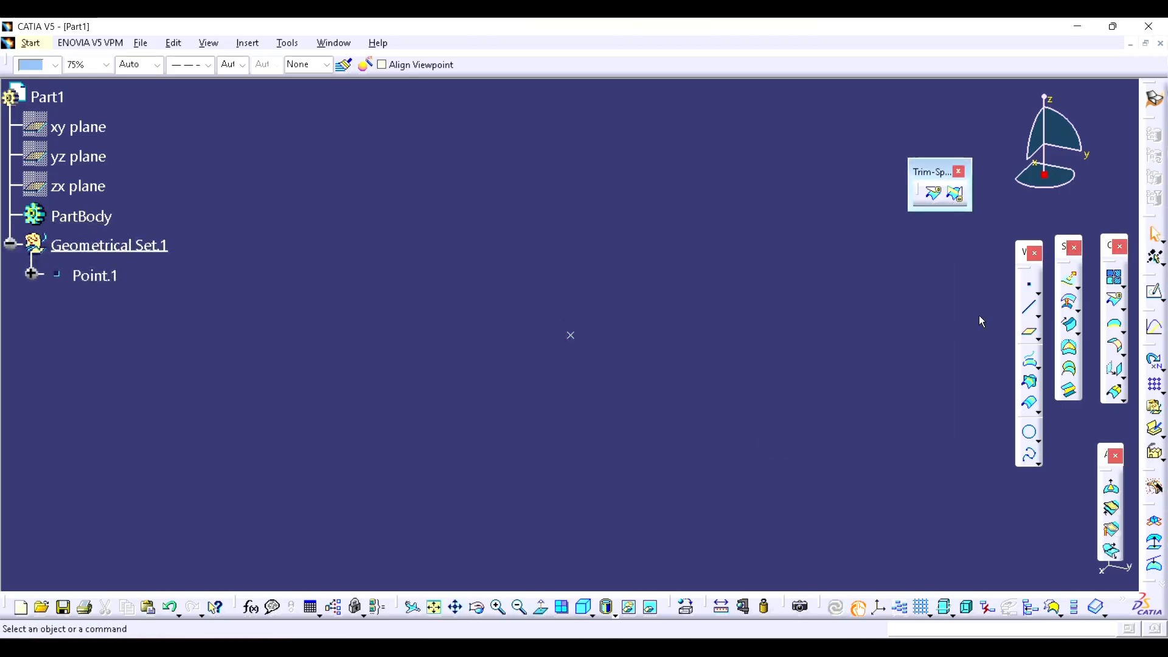
pyautogui.click(1029, 307)
pyautogui.click(572, 336)
pyautogui.click(890, 248)
pyautogui.click(815, 276)
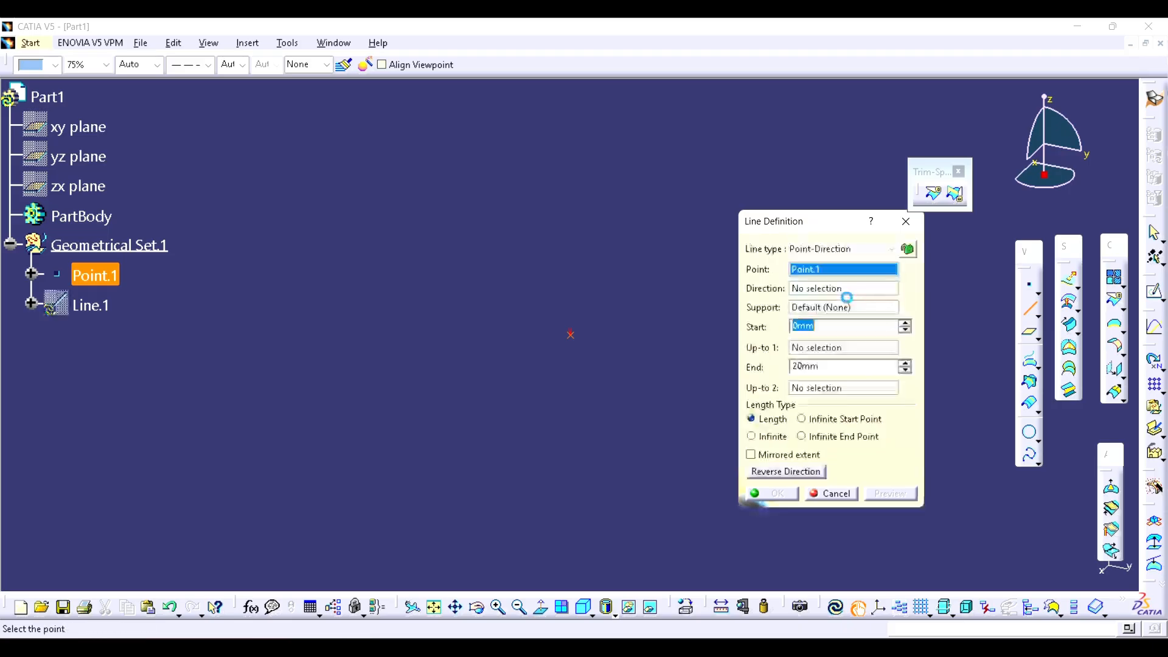
pyautogui.rightClick(845, 291)
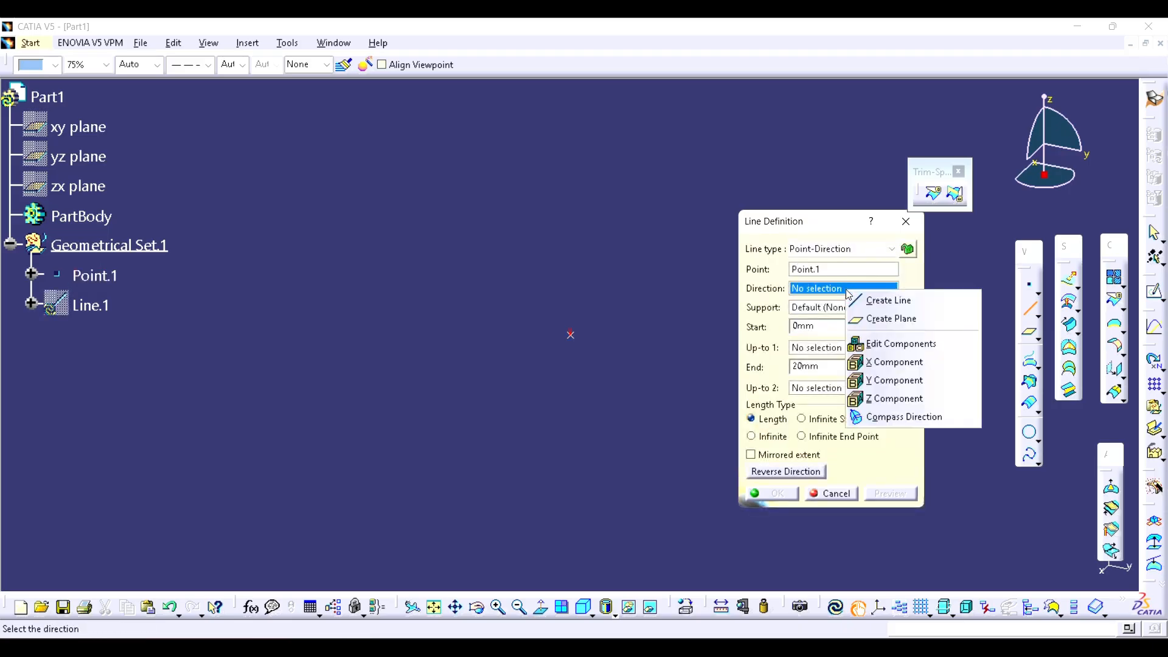
pyautogui.click(886, 363)
pyautogui.moveTo(529, 365); pyautogui.dragTo(446, 455)
pyautogui.moveTo(581, 339); pyautogui.dragTo(682, 226)
pyautogui.click(772, 492)
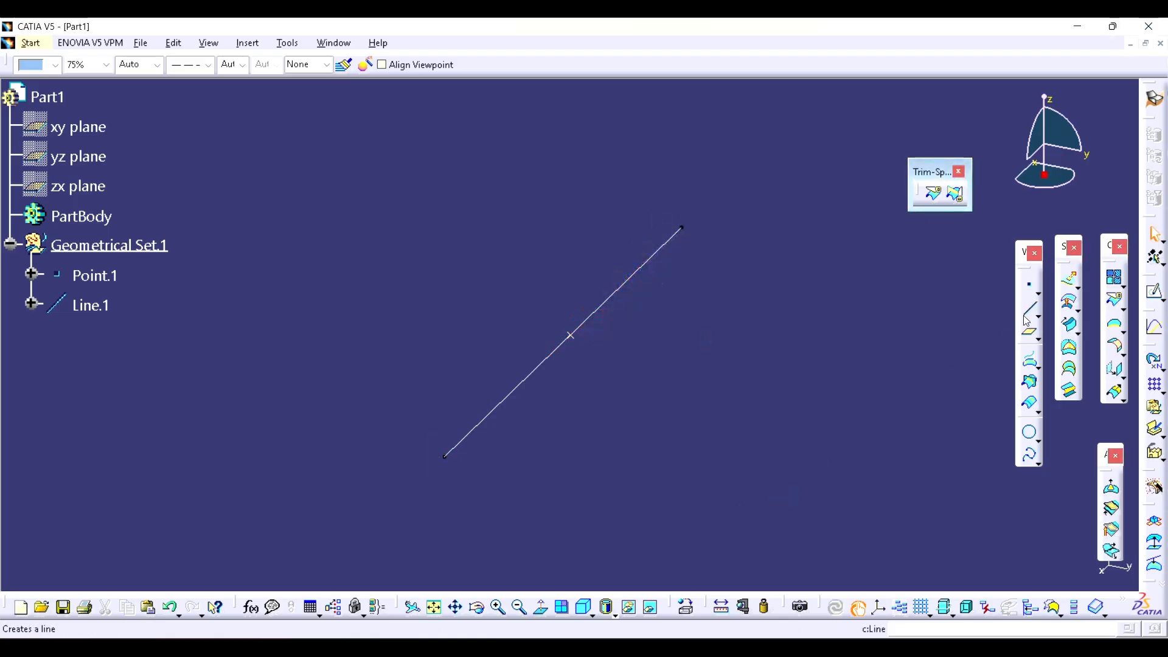
# - Extrude the line into a surface along the Y component, stretching both limits outward with Limit 2 at 230 mm
pyautogui.click(1071, 280)
pyautogui.click(671, 237)
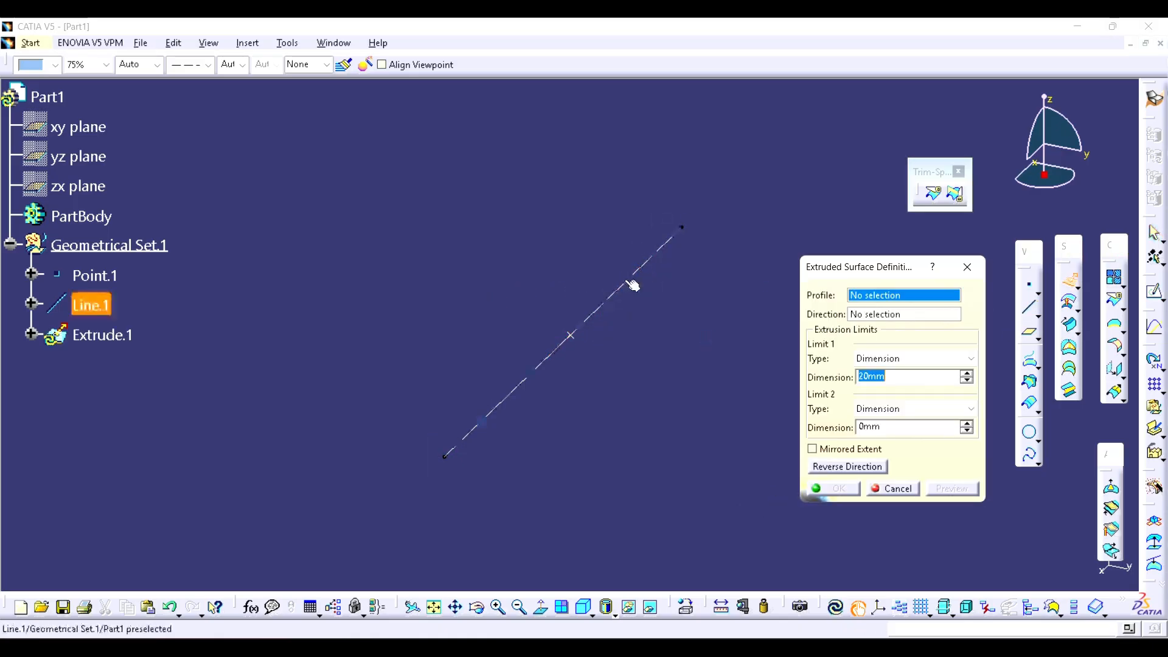
pyautogui.rightClick(921, 322)
pyautogui.click(961, 388)
pyautogui.press('Return')
pyautogui.rightClick(906, 313)
pyautogui.click(936, 383)
pyautogui.click(704, 377)
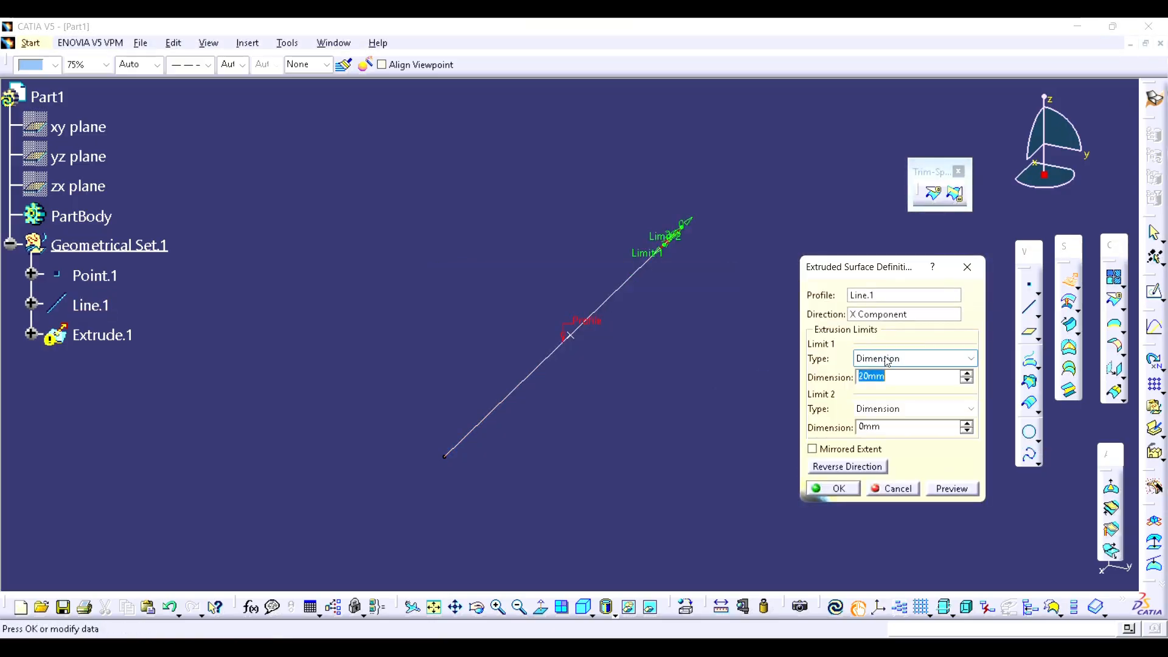
pyautogui.rightClick(884, 317)
pyautogui.click(936, 406)
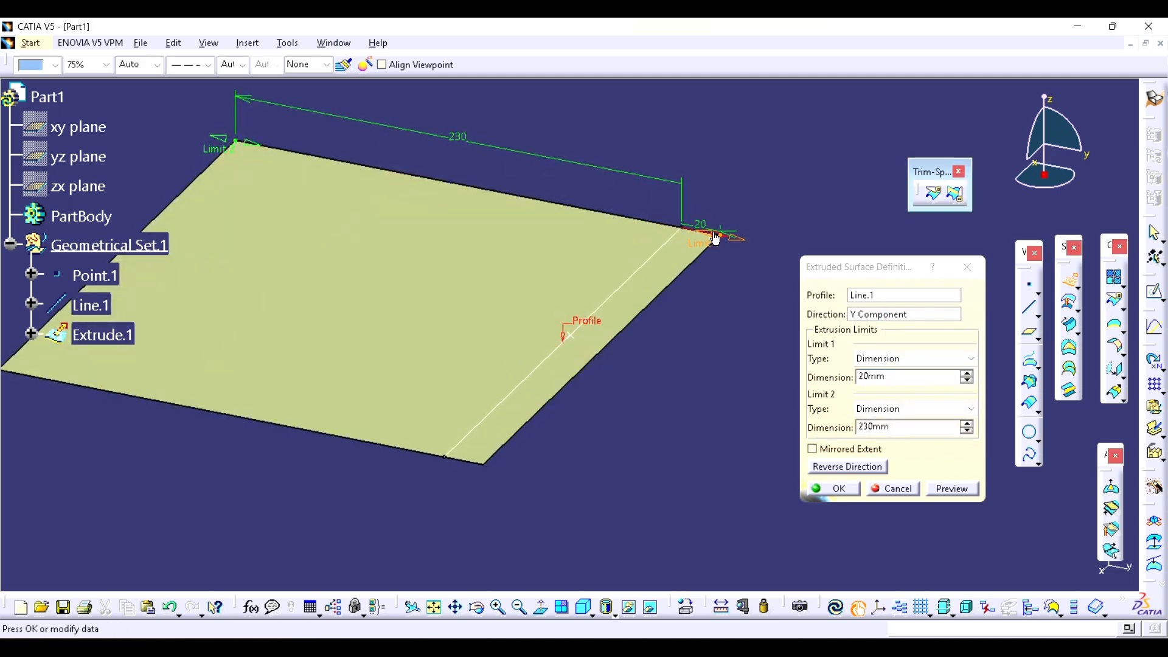
pyautogui.press('Return')
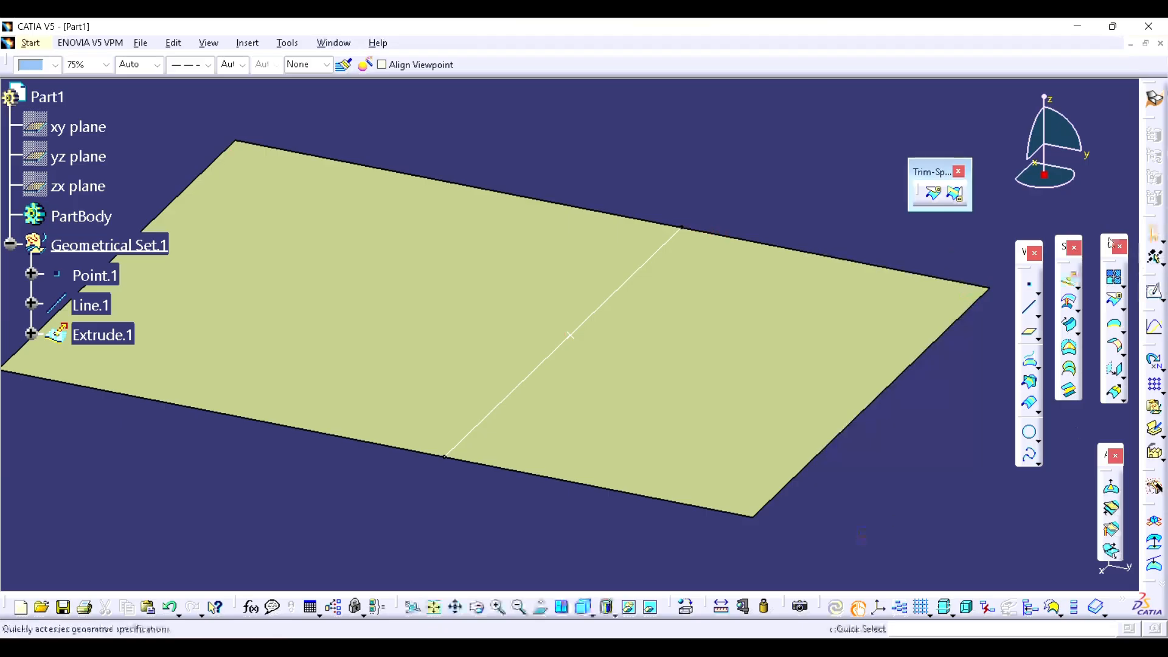
# - Extrude the same line along the Z component to create a vertical surface crossing the horizontal one
pyautogui.click(1071, 277)
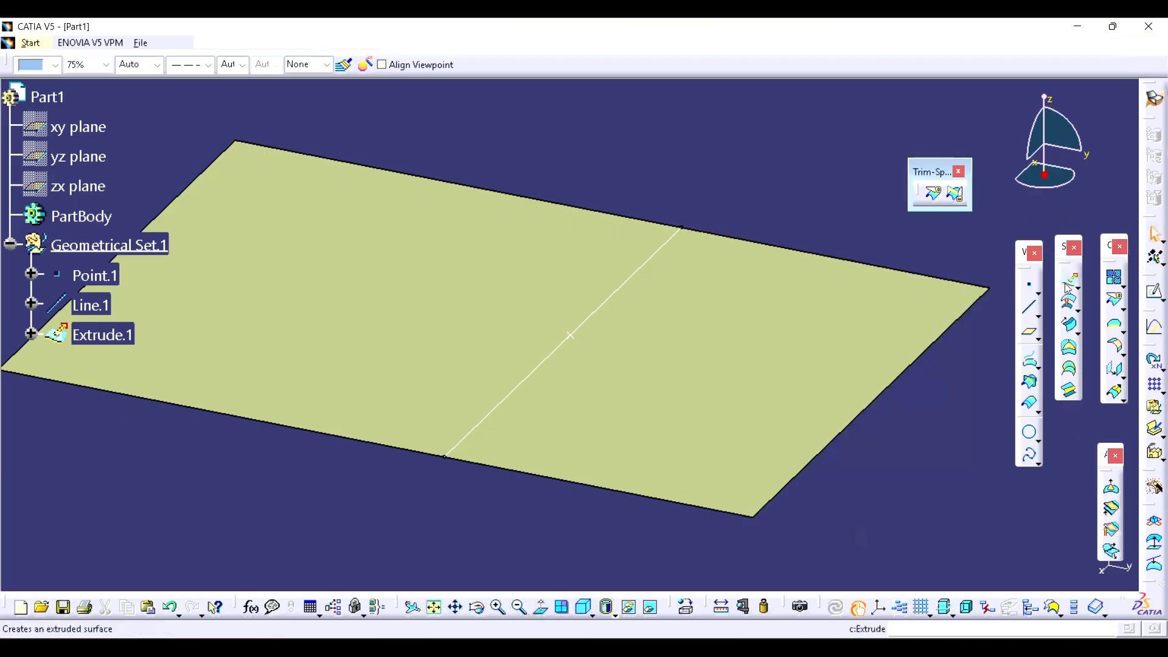
pyautogui.click(612, 310)
pyautogui.rightClick(909, 317)
pyautogui.click(949, 417)
pyautogui.click(854, 491)
# - Hide the point and the line so only the two extruded surfaces are displayed
pyautogui.moveTo(667, 312); pyautogui.dragTo(609, 298, button='middle')
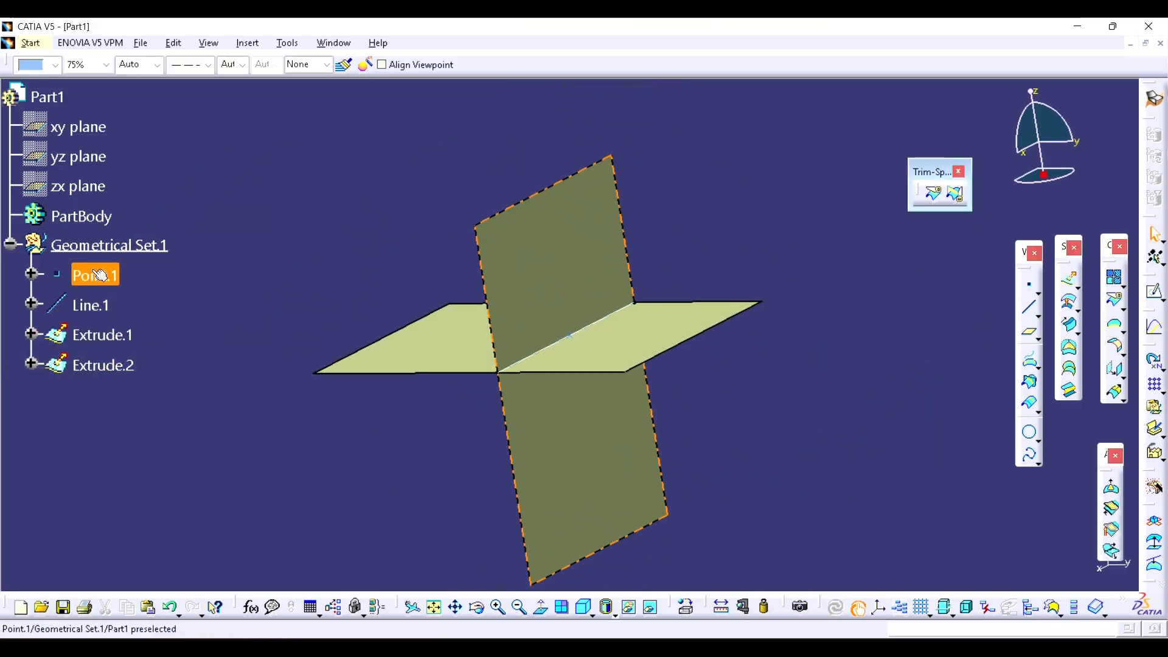
pyautogui.rightClick(93, 275)
pyautogui.click(138, 319)
pyautogui.rightClick(85, 304)
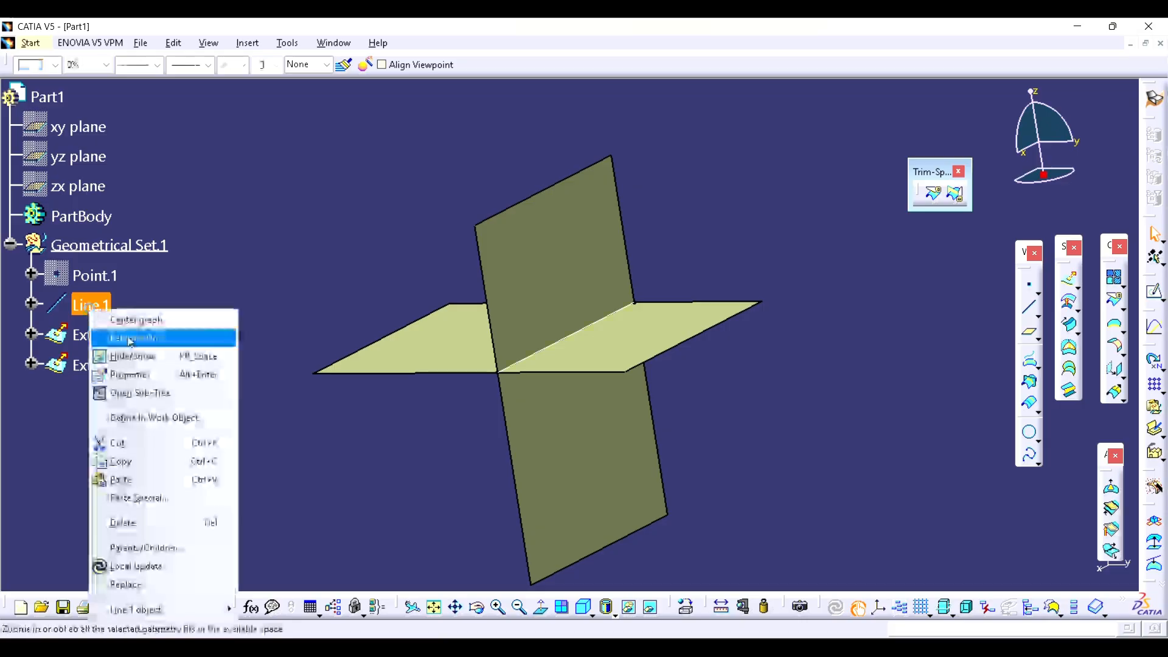
pyautogui.click(140, 356)
# - Draw a red cross beside the model with the screen annotation pen to represent the two intersecting surfaces
pyautogui.moveTo(356, 307); pyautogui.dragTo(505, 364, button='middle')
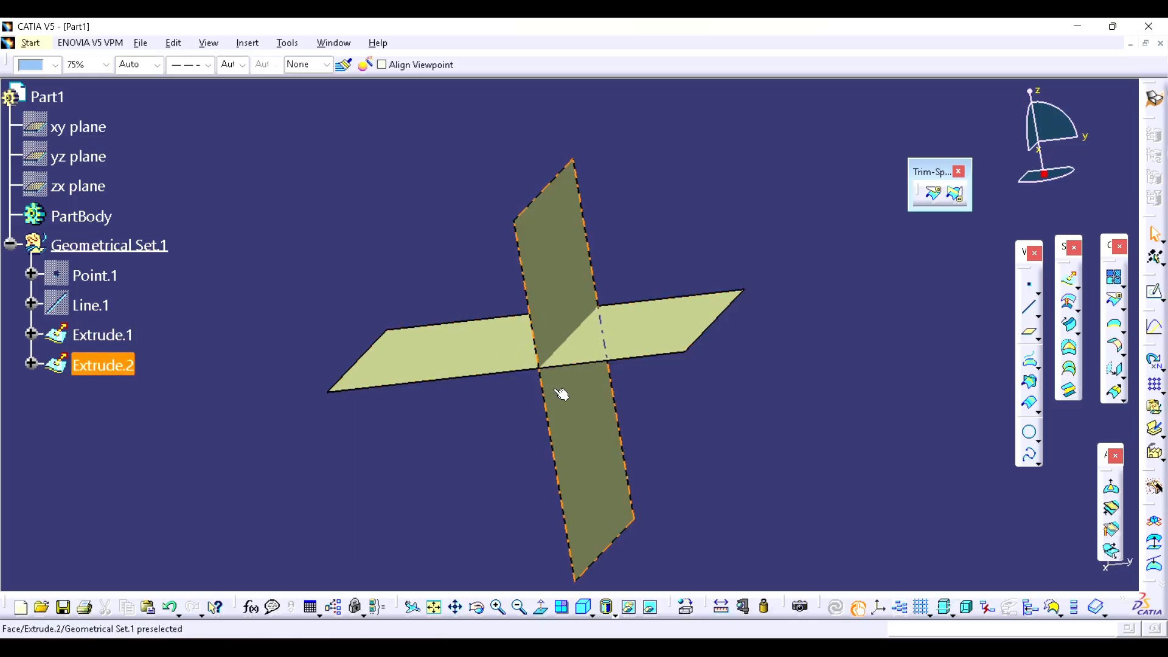
pyautogui.moveTo(710, 447); pyautogui.dragTo(712, 351, button='middle')
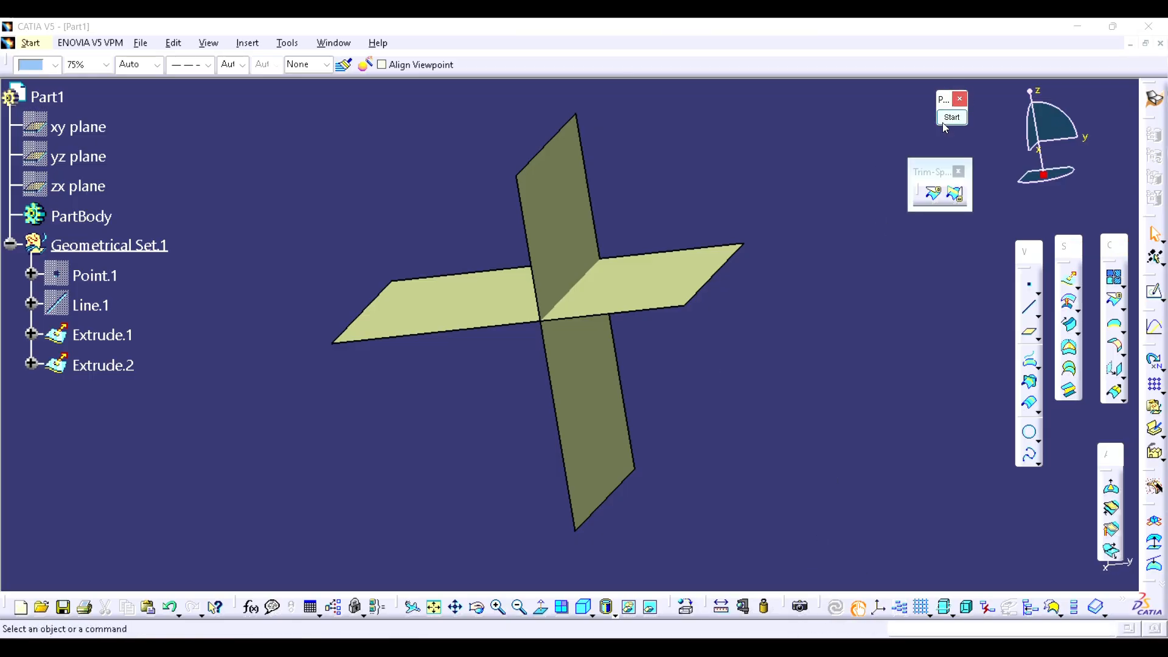
pyautogui.click(942, 122)
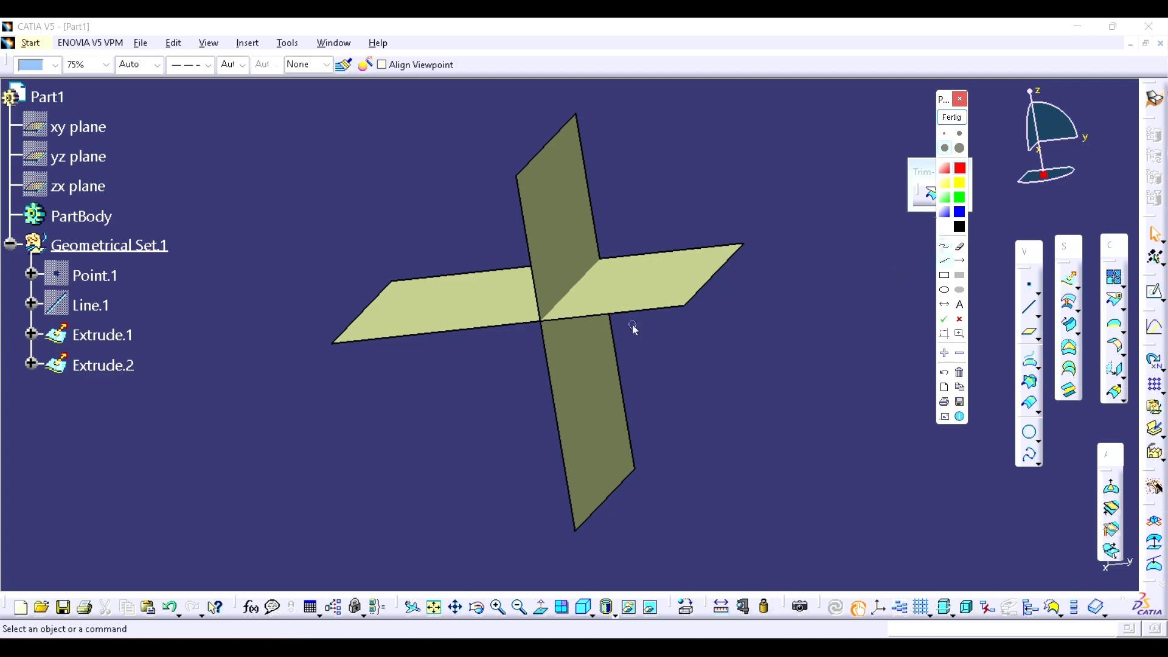
pyautogui.moveTo(170, 211); pyautogui.dragTo(491, 214)
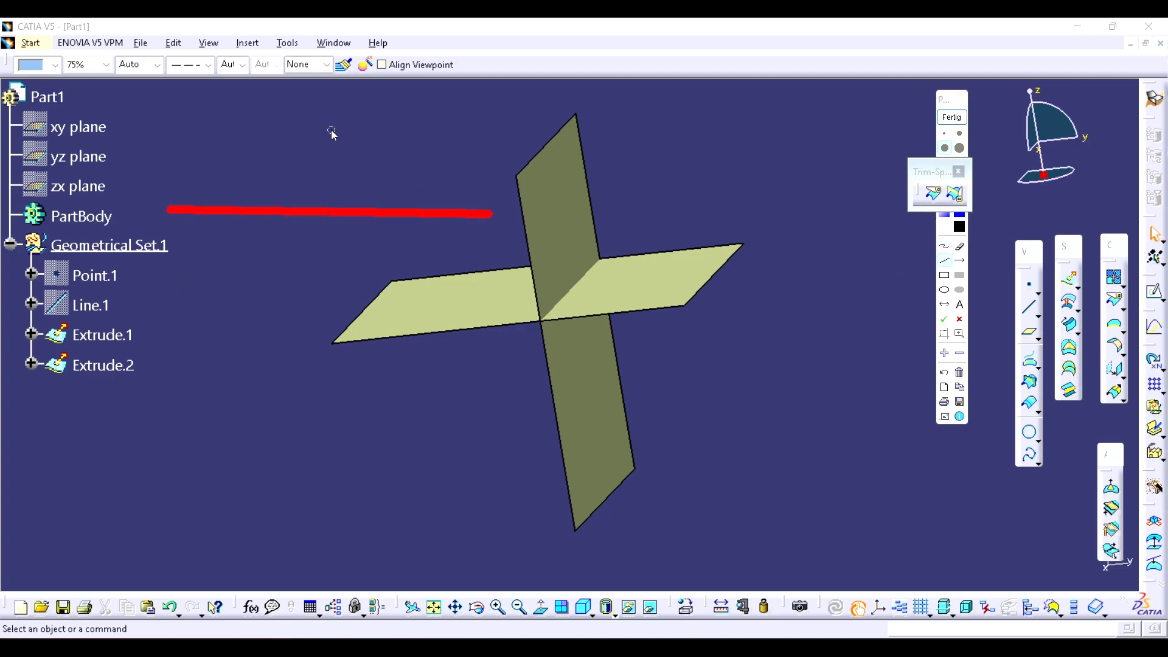
pyautogui.moveTo(313, 107); pyautogui.dragTo(316, 381)
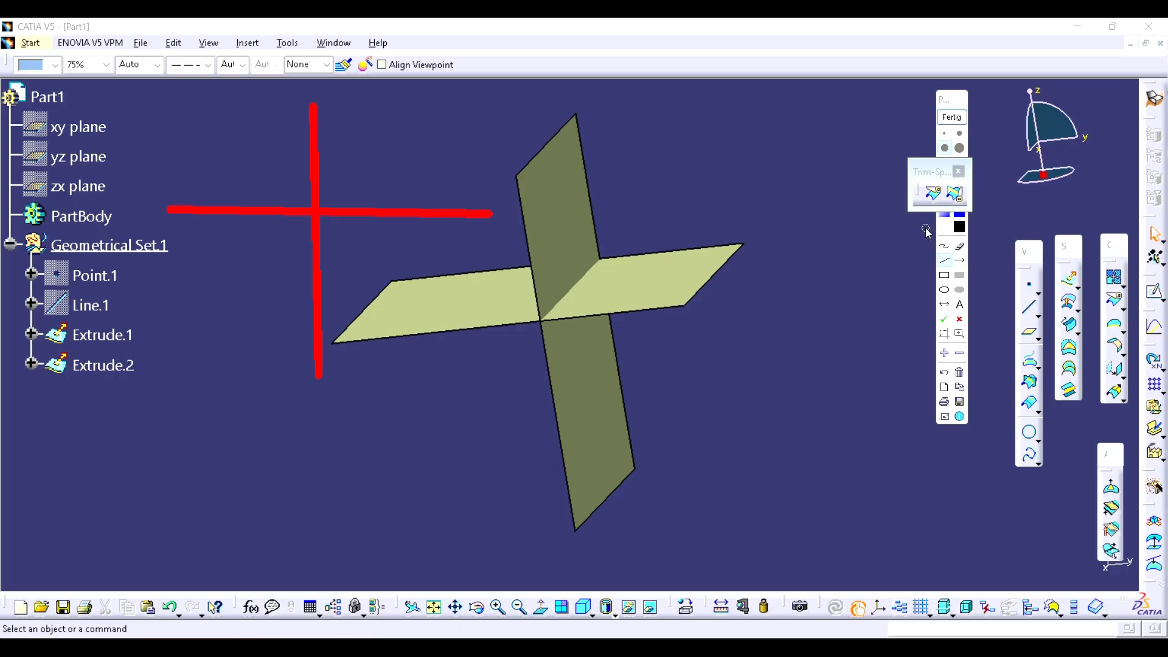
# - Mark two arms of the cross with green ticks and the other two with green crosses, and close the annotation
pyautogui.moveTo(942, 102); pyautogui.dragTo(836, 122)
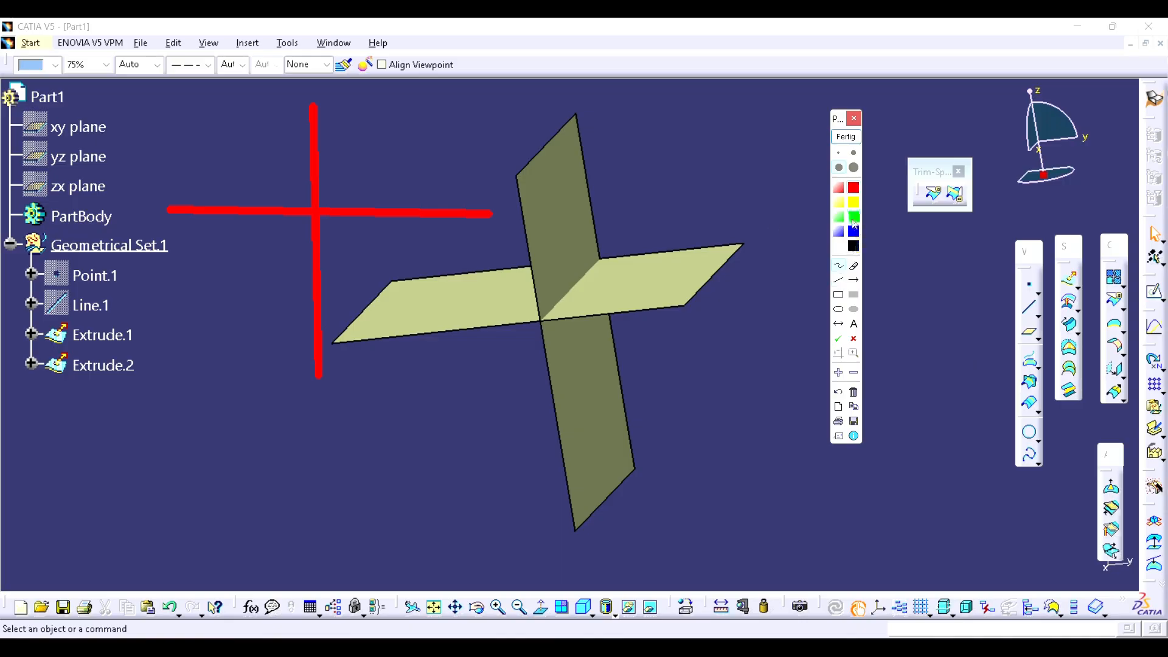
pyautogui.moveTo(326, 149); pyautogui.dragTo(367, 118)
pyautogui.moveTo(390, 186); pyautogui.dragTo(451, 168)
pyautogui.moveTo(214, 193)
pyautogui.mouseDown()
pyautogui.moveTo(254, 231)
pyautogui.moveTo(215, 246)
pyautogui.mouseUp()
pyautogui.moveTo(303, 274)
pyautogui.mouseDown()
pyautogui.moveTo(333, 272)
pyautogui.moveTo(291, 318)
pyautogui.mouseUp()
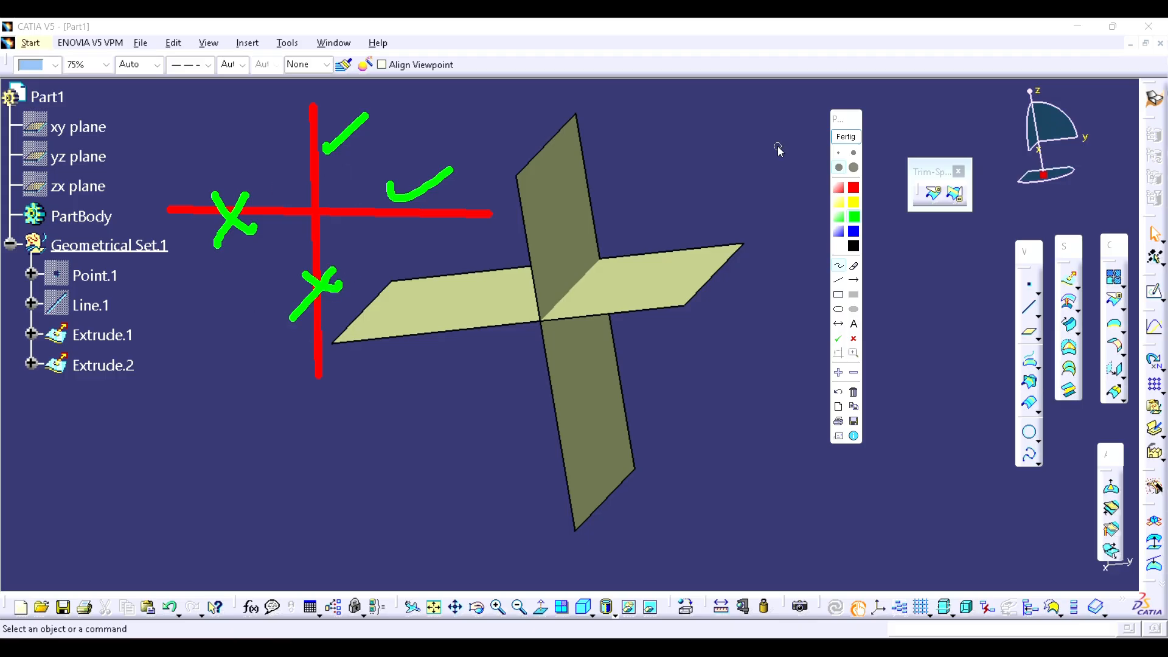
pyautogui.click(846, 138)
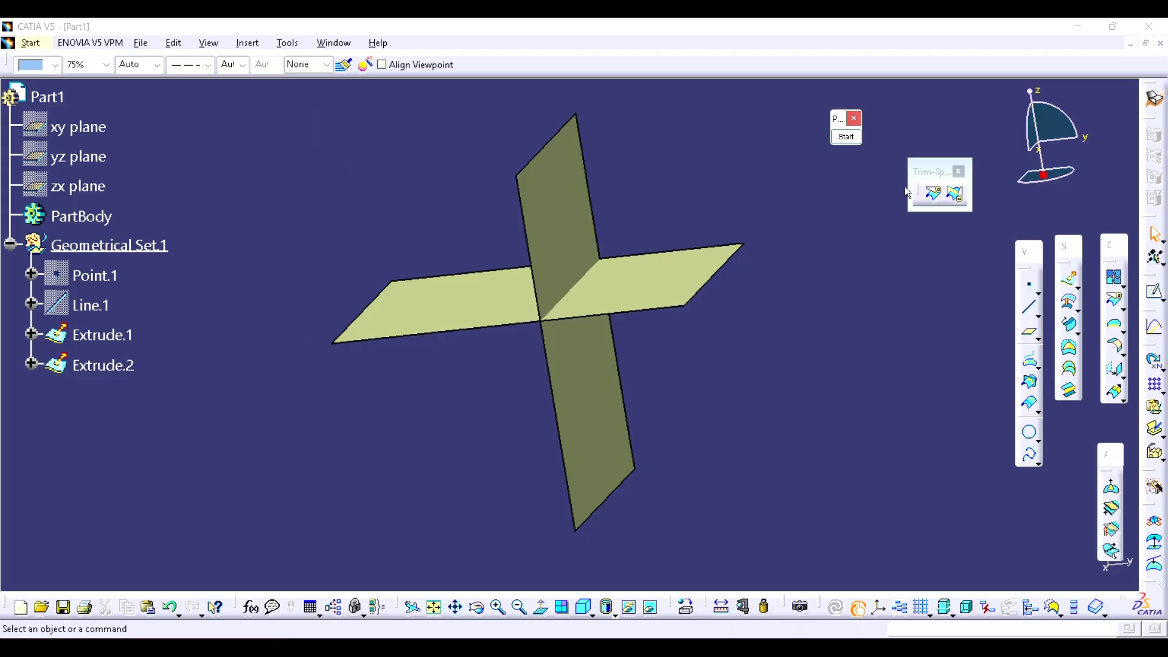
# - Trim the horizontal and vertical extruded surfaces against each other in Standard mode, accepting the default kept sides
pyautogui.click(955, 194)
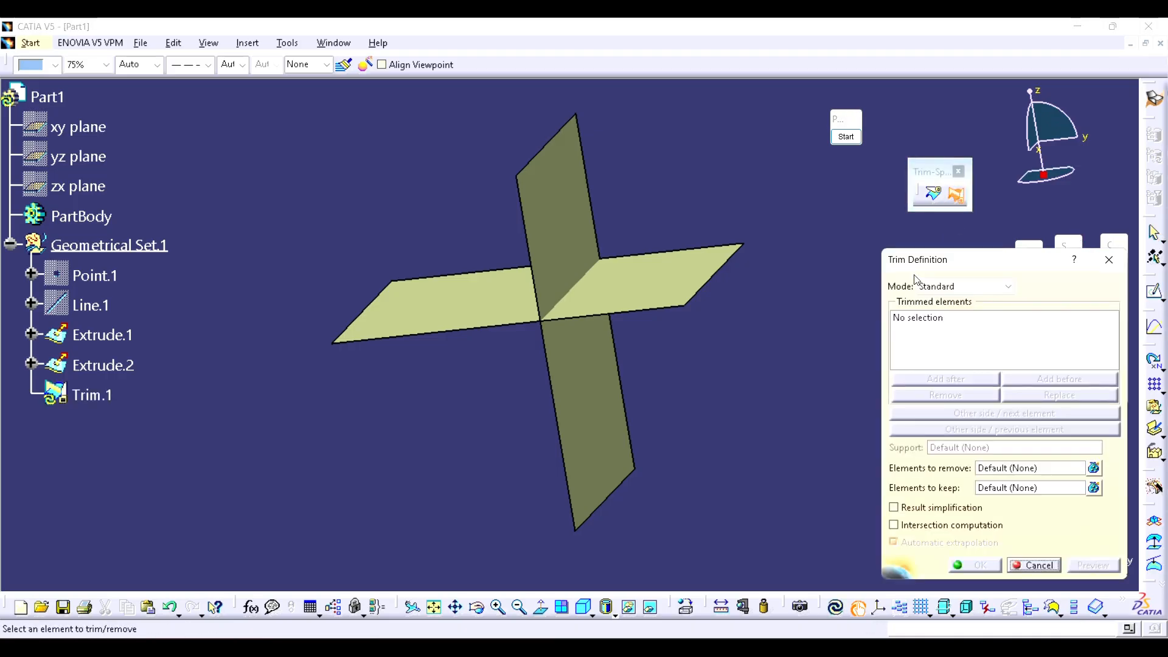
pyautogui.moveTo(917, 268); pyautogui.dragTo(782, 248)
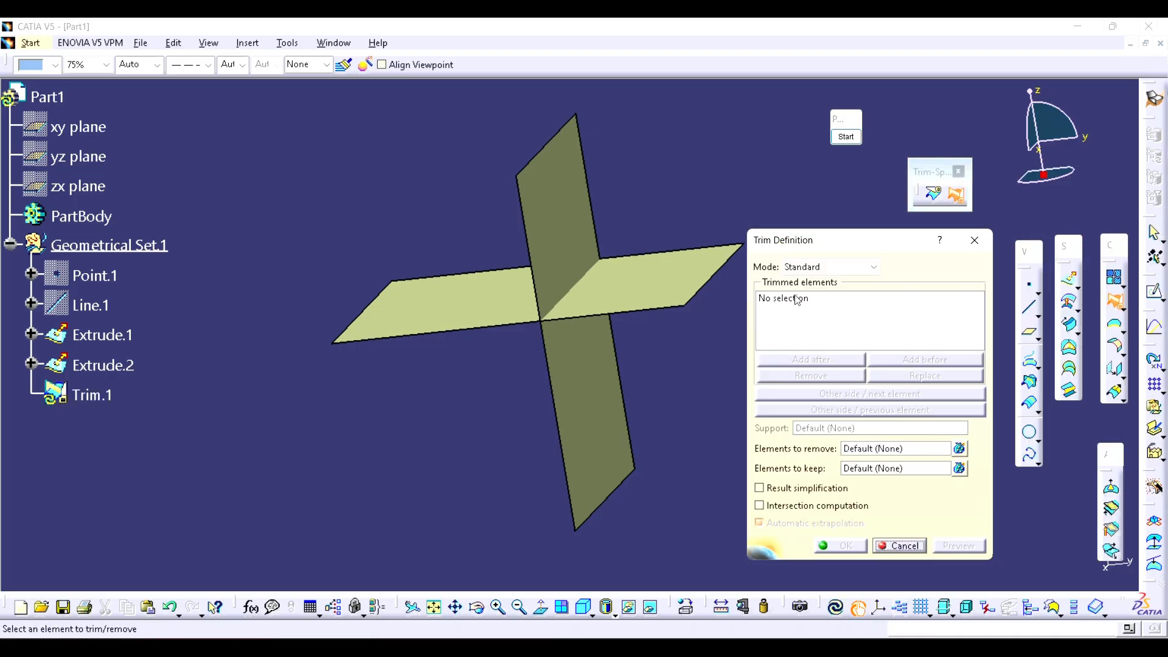
pyautogui.click(491, 316)
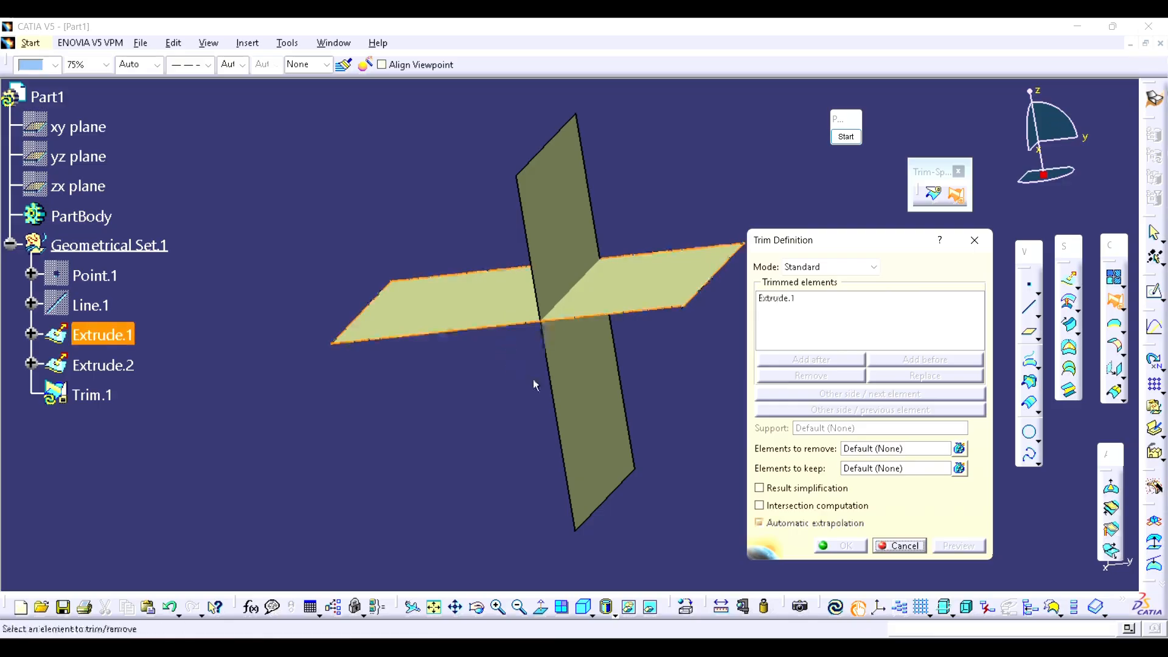
pyautogui.click(581, 400)
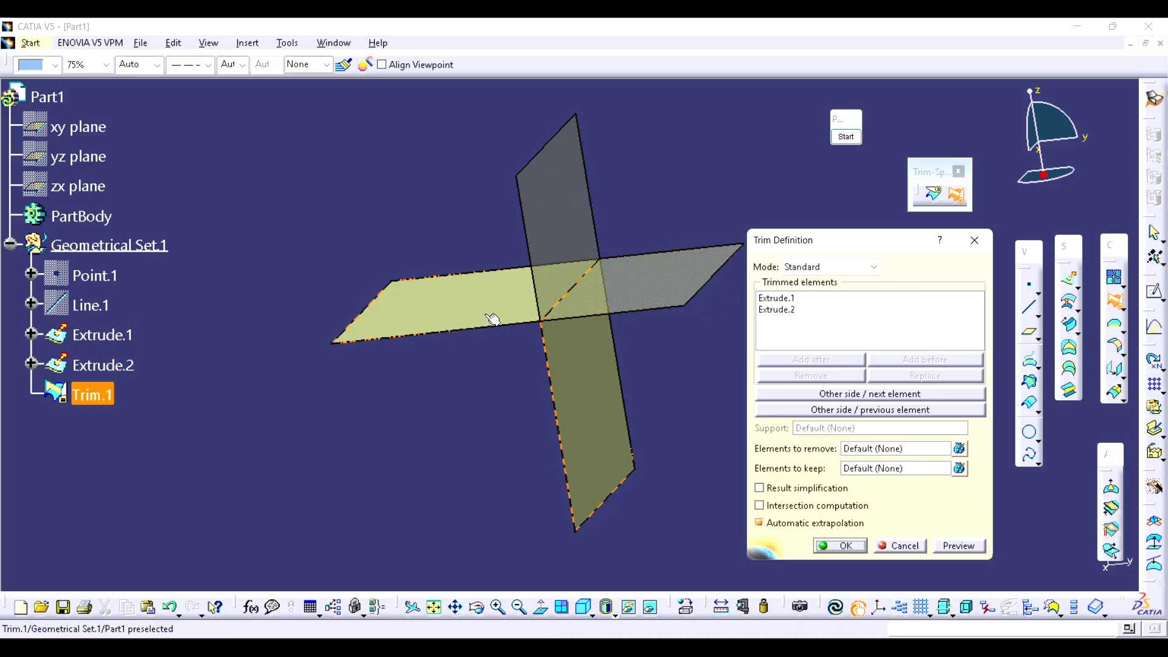
pyautogui.click(847, 545)
pyautogui.moveTo(654, 350); pyautogui.dragTo(593, 338, button='middle')
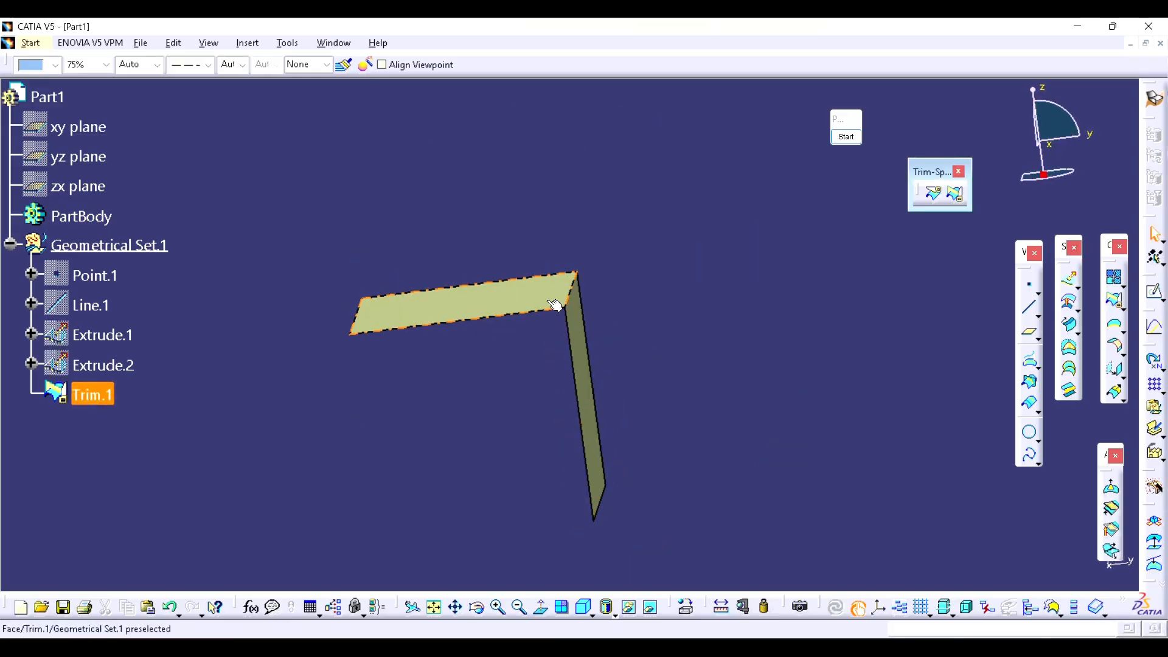
pyautogui.click(586, 234)
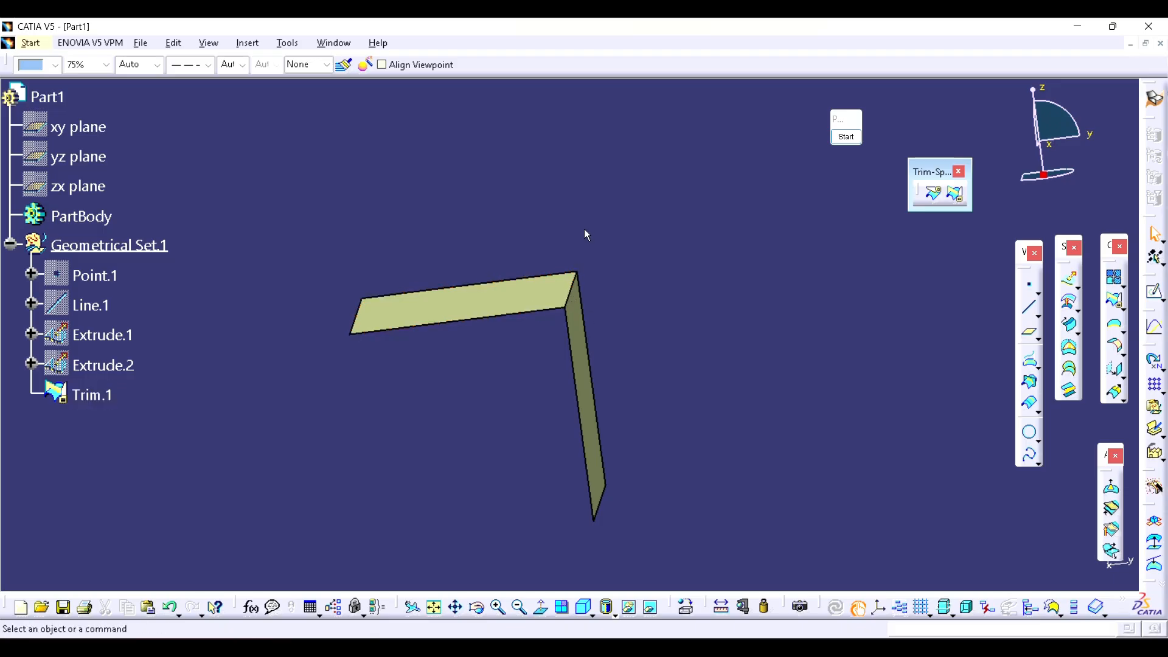
# - Edit the trim and switch the kept sides of both surfaces, keeping the upper vertical arm and the horizontal arm toward positive Y
pyautogui.doubleClick(107, 399)
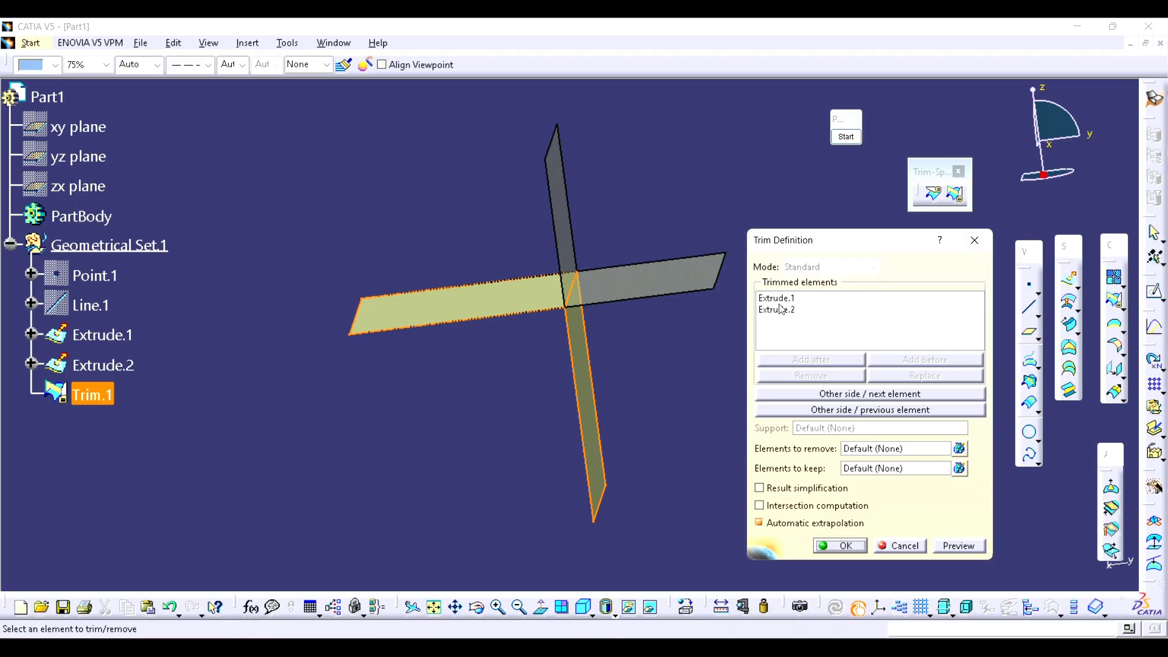
pyautogui.click(836, 398)
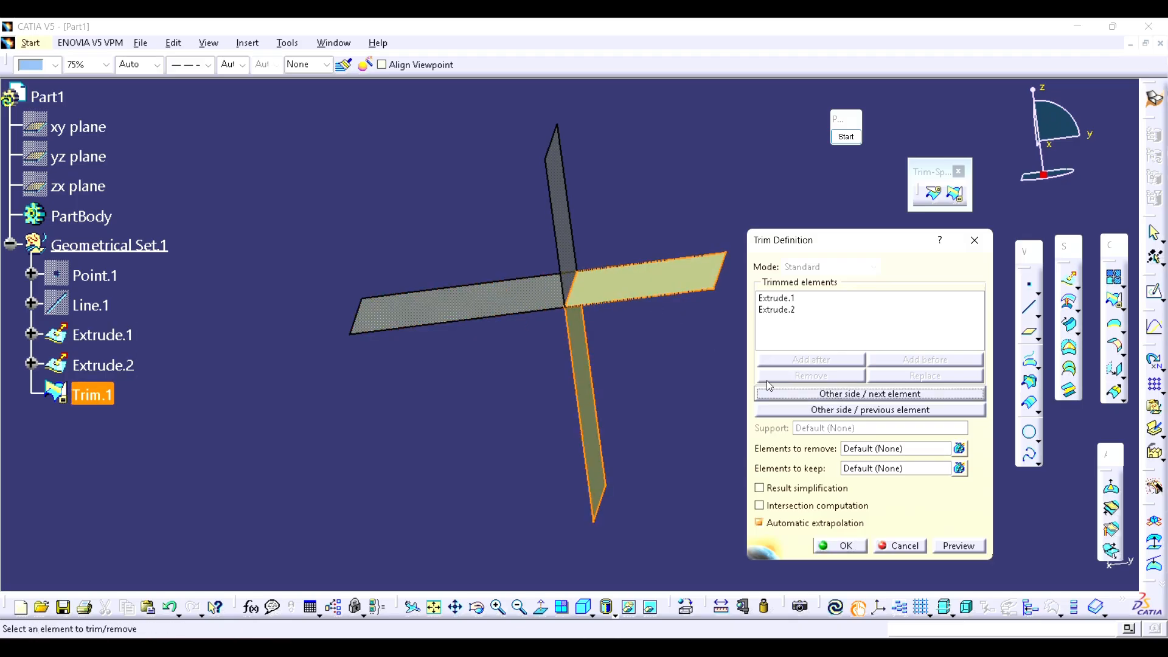
pyautogui.click(839, 395)
pyautogui.click(838, 395)
pyautogui.click(827, 412)
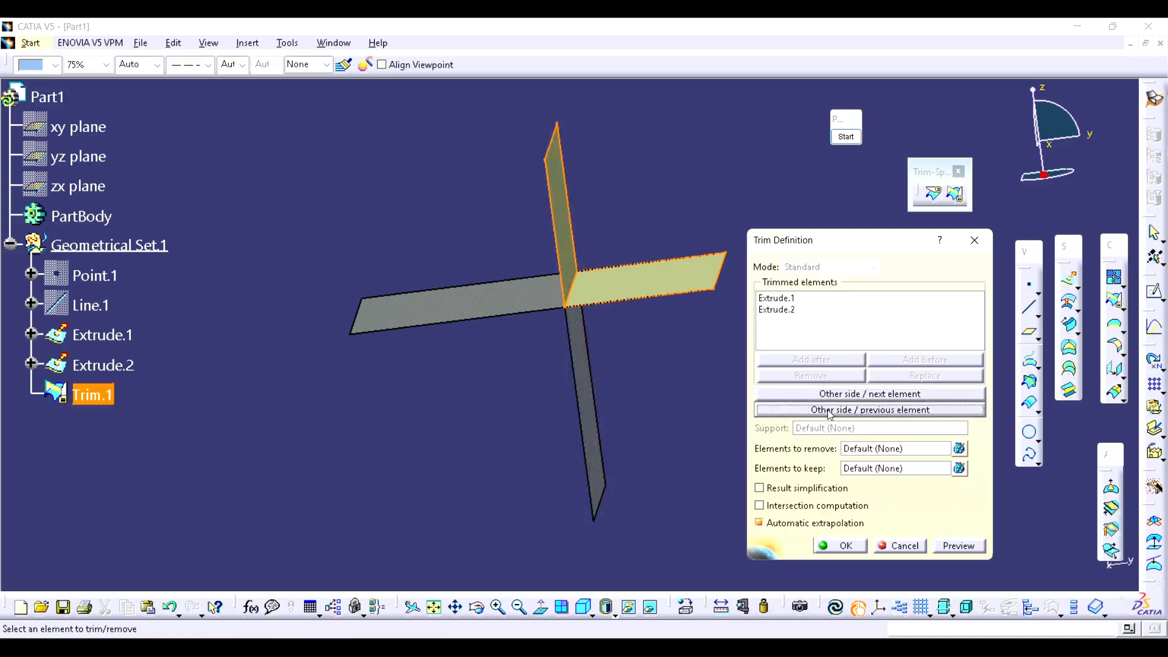
pyautogui.click(827, 411)
pyautogui.click(827, 412)
pyautogui.click(827, 411)
pyautogui.click(830, 411)
pyautogui.click(850, 549)
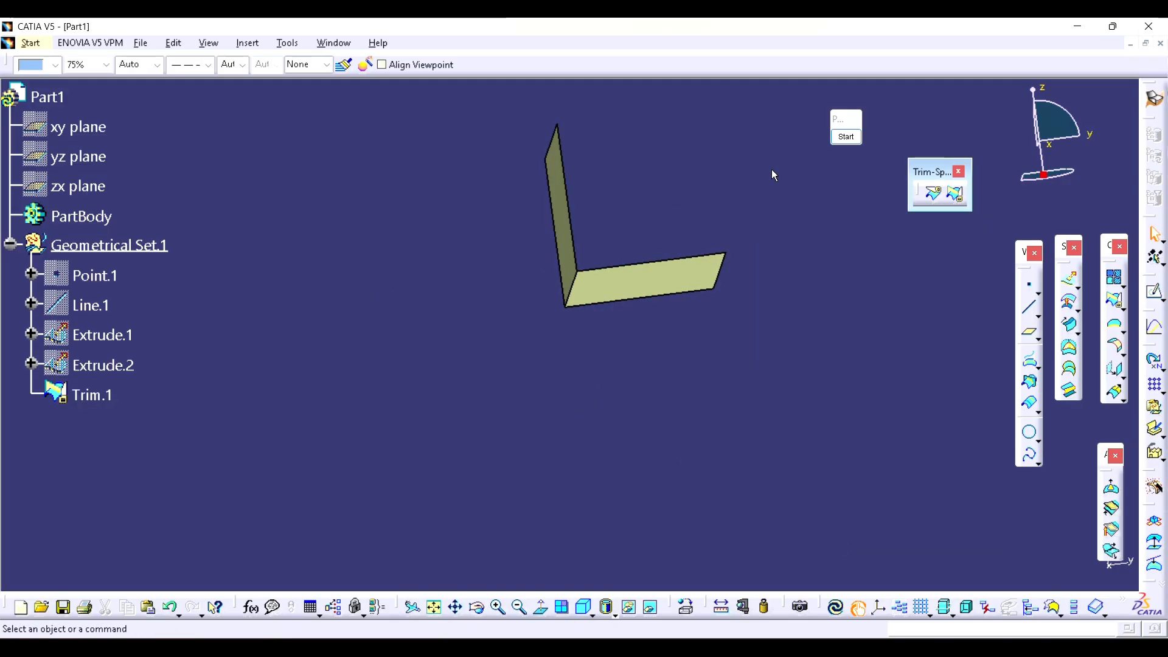
# - Draw a green L-shaped outline of the trimmed surface beside the model with the screen annotation pen
pyautogui.click(846, 136)
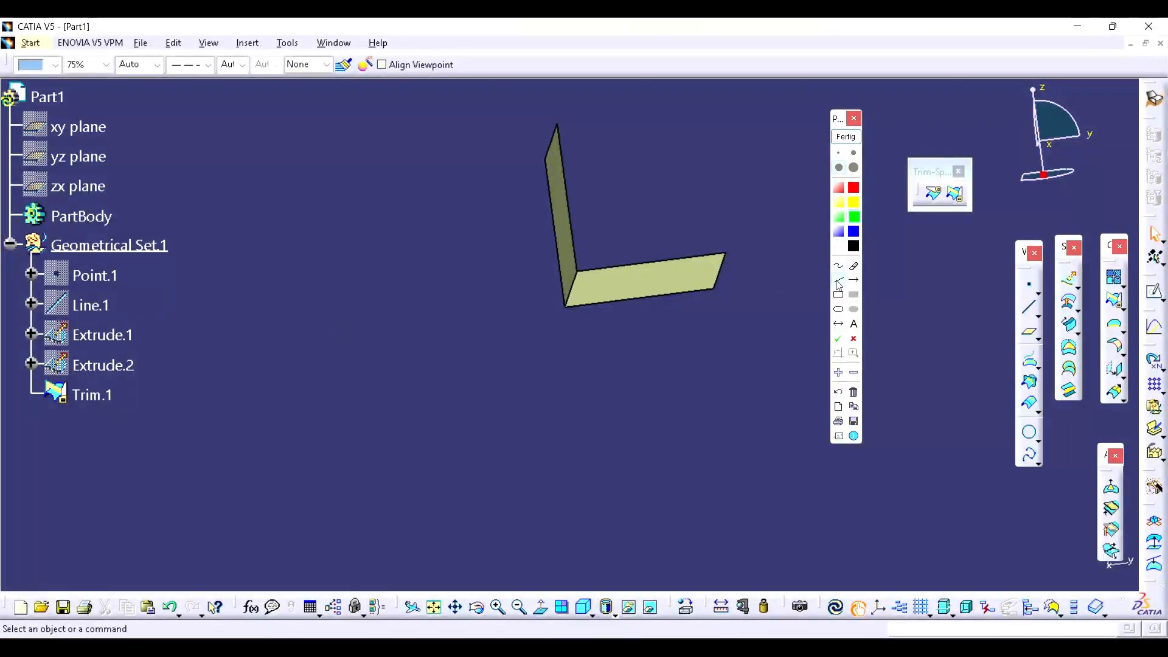
pyautogui.click(261, 282)
pyautogui.click(278, 423)
pyautogui.click(445, 418)
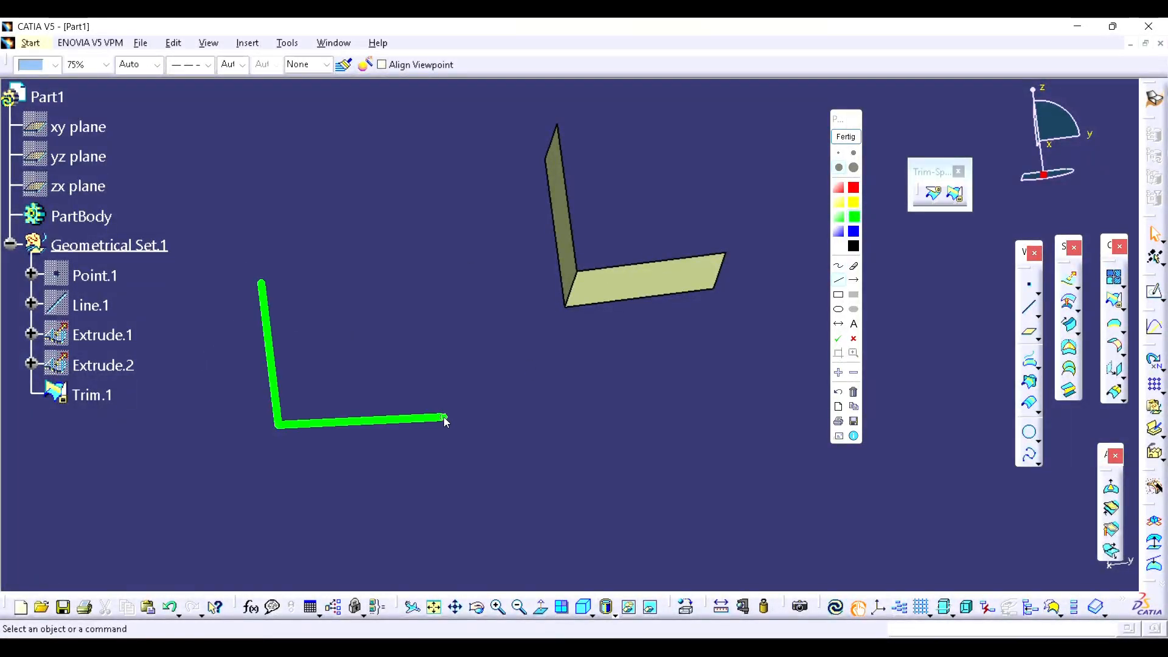
# - Add a second green upright at the free end of the L-shaped outline and close the annotation
pyautogui.doubleClick(425, 282)
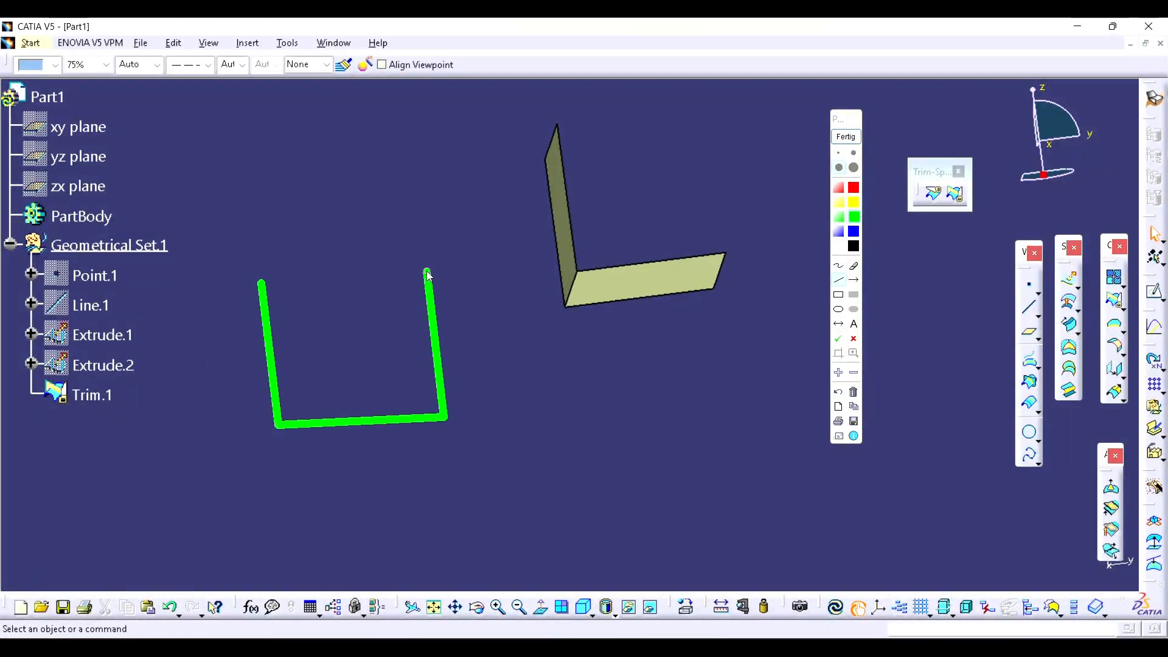
pyautogui.click(845, 136)
# - Delete the Trim.1 feature to restore the two full crossing surfaces
pyautogui.rightClick(104, 396)
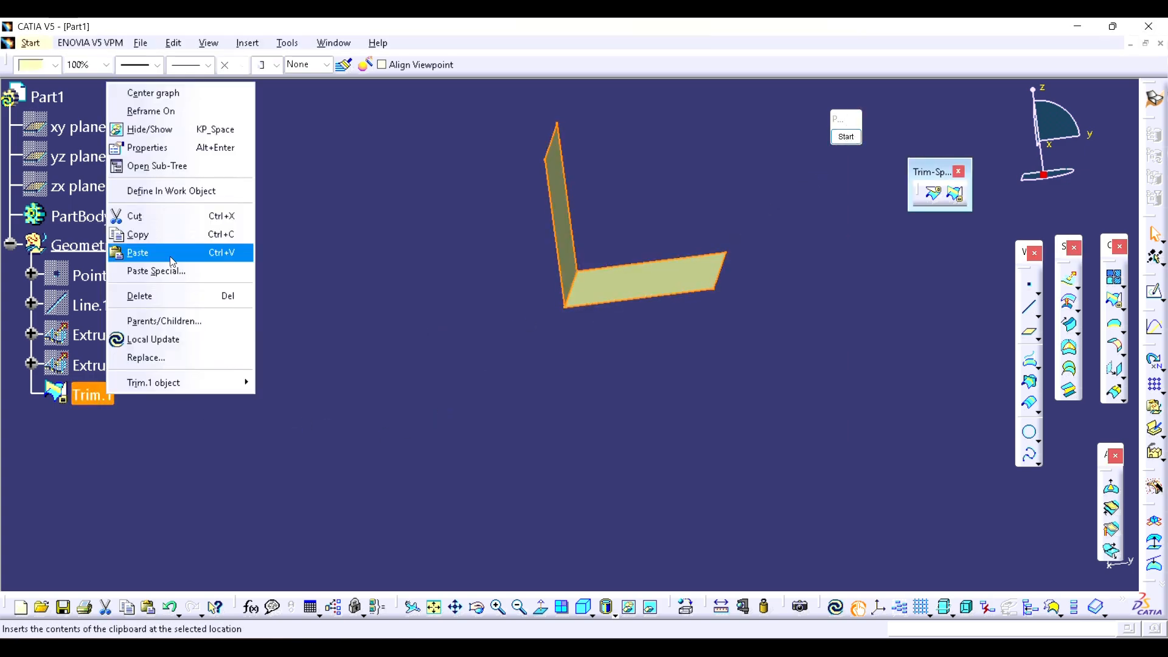
pyautogui.click(146, 295)
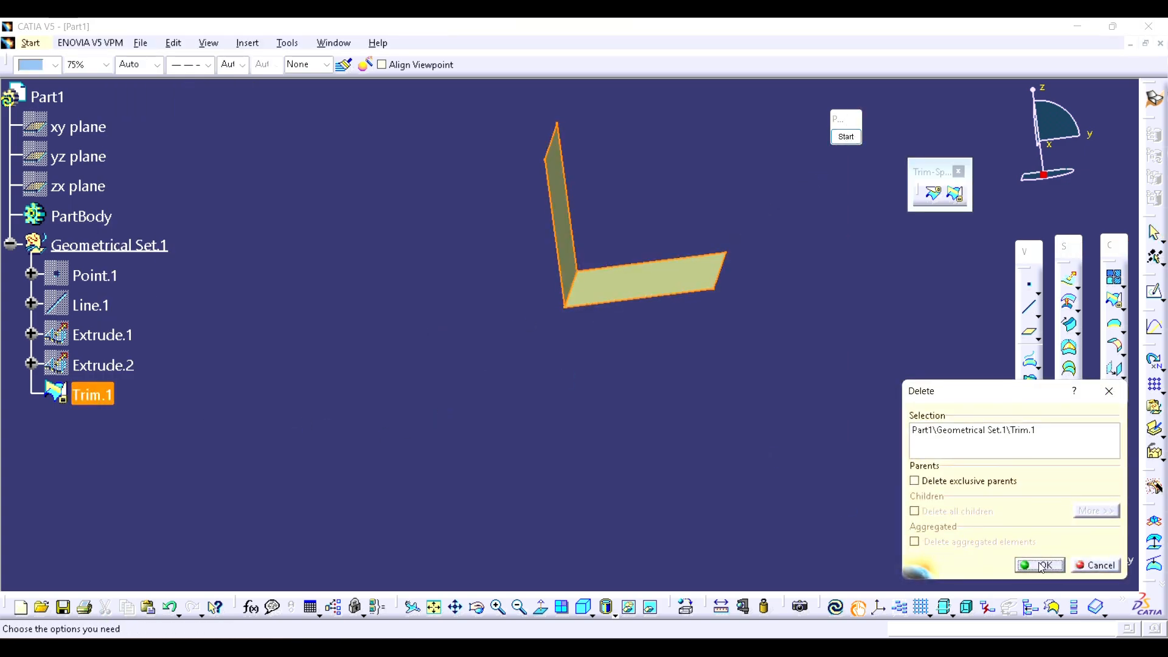
pyautogui.click(1039, 564)
# - Offset the vertical extruded surface, previewing it at 50 mm and creating it at 100 mm
pyautogui.moveTo(822, 260); pyautogui.dragTo(816, 420, button='middle')
pyautogui.click(1070, 304)
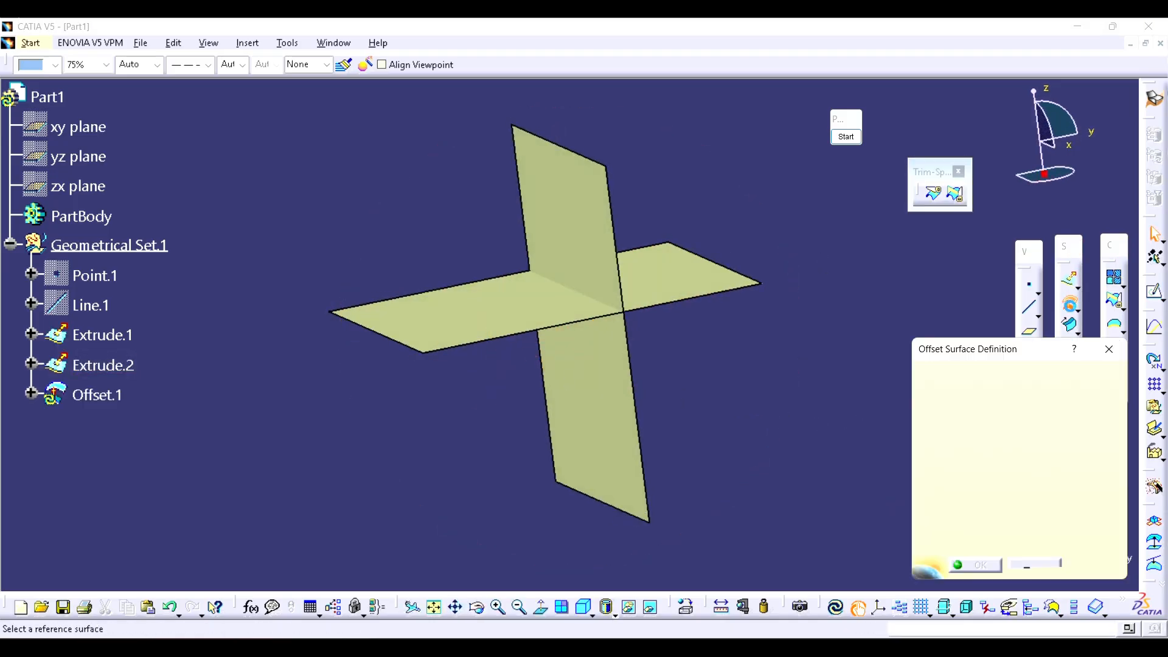
pyautogui.moveTo(982, 353); pyautogui.dragTo(922, 331)
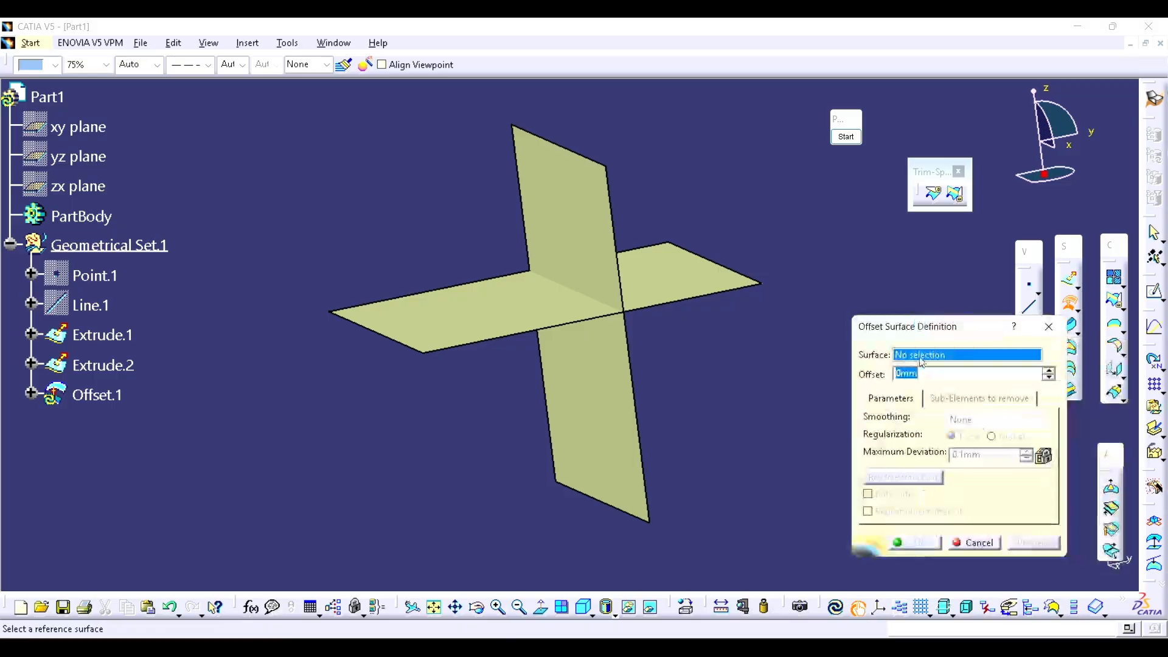
pyautogui.click(608, 252)
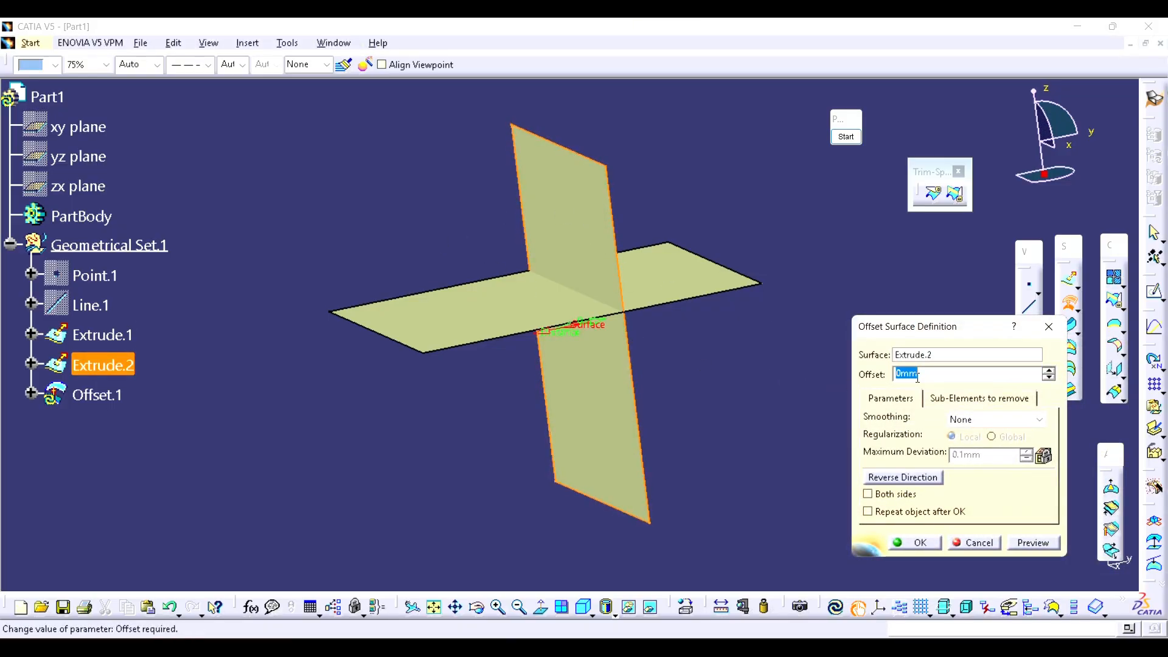
pyautogui.write('50')
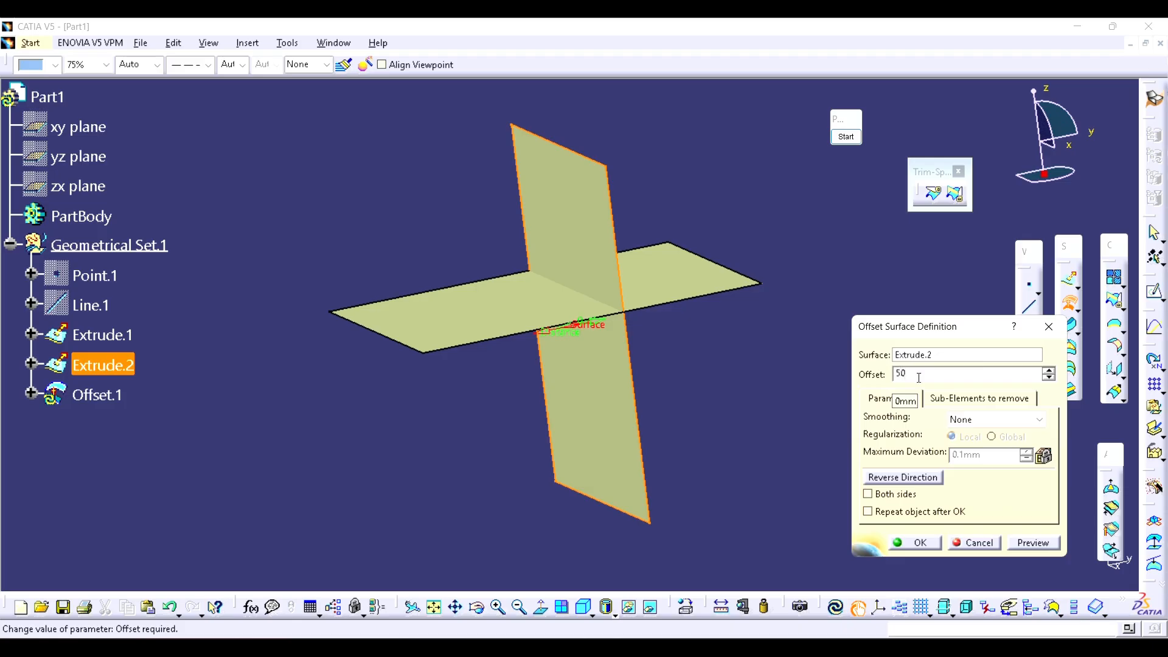
pyautogui.click(1034, 543)
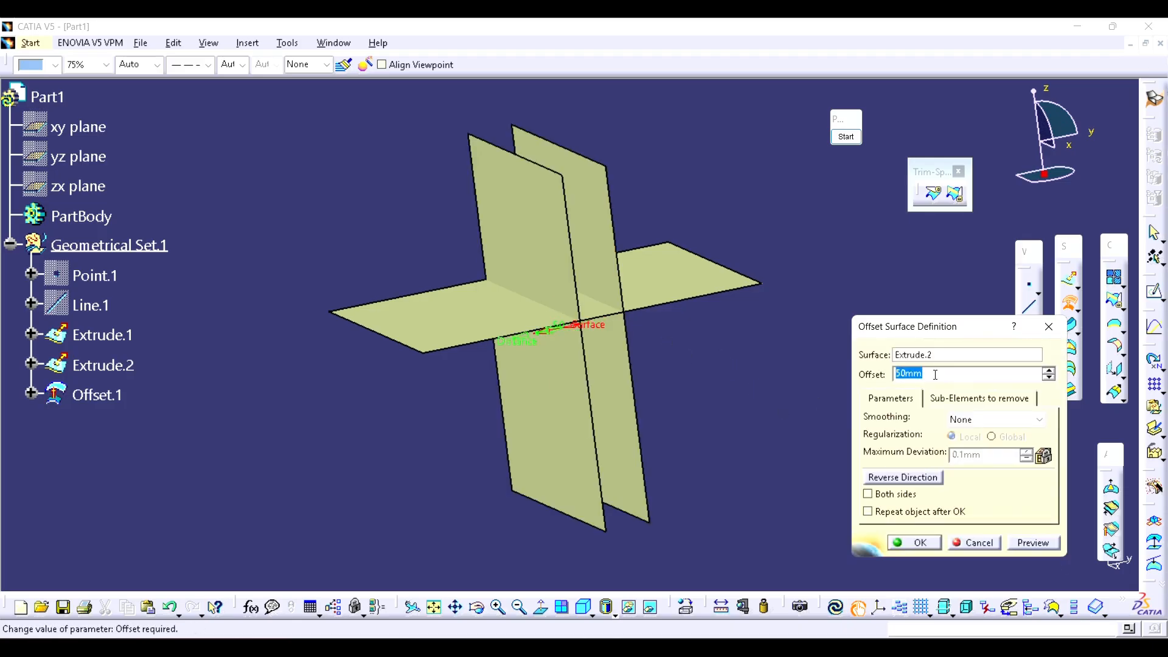
pyautogui.write('100')
pyautogui.press('Return')
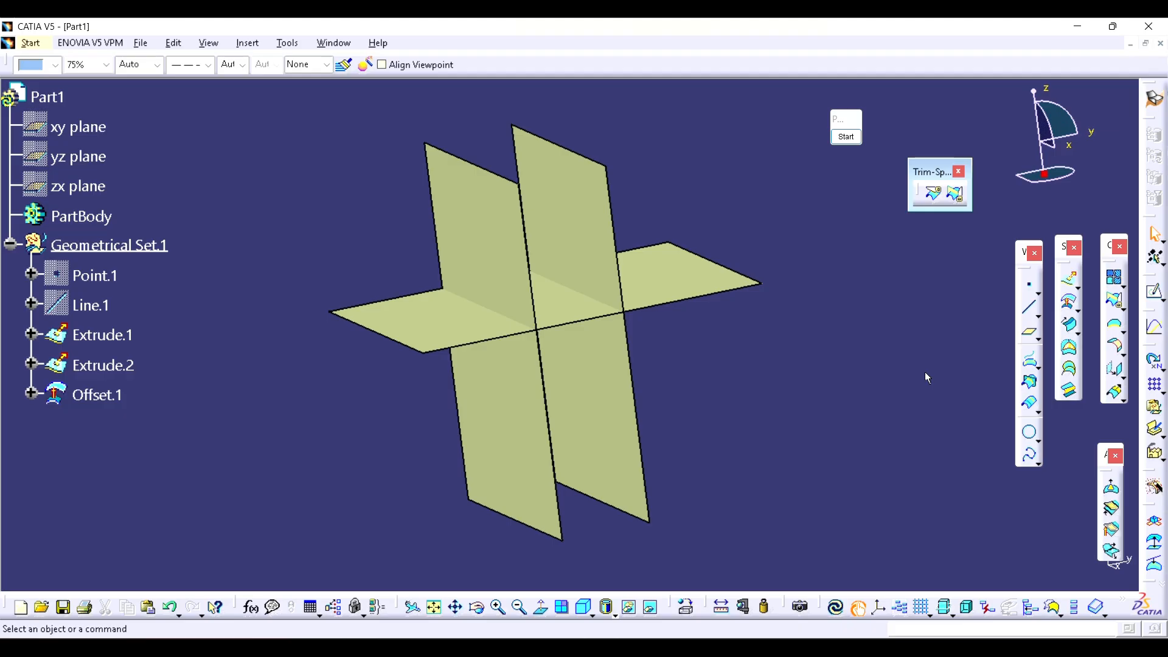
# - Trace a green inverted U over the lower vertical arms and the horizontal section between them, and close the annotation
pyautogui.moveTo(724, 379); pyautogui.dragTo(475, 96, button='middle')
pyautogui.click(420, 65)
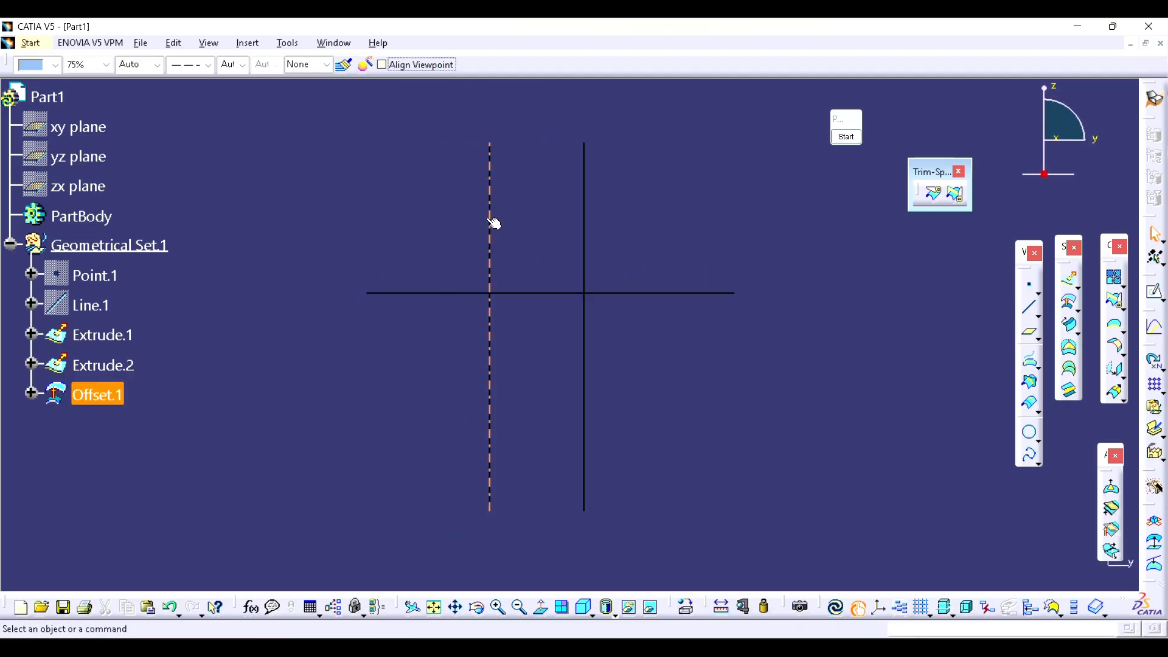
pyautogui.moveTo(496, 342); pyautogui.dragTo(558, 364, button='middle')
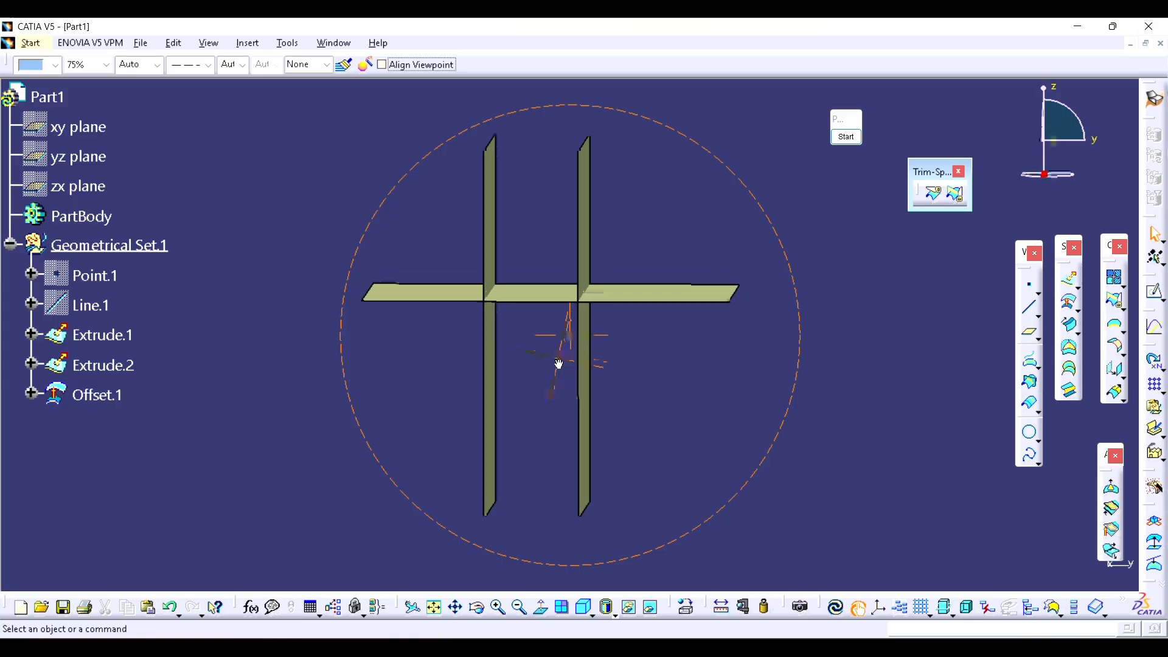
pyautogui.click(846, 136)
pyautogui.moveTo(484, 374)
pyautogui.mouseDown()
pyautogui.moveTo(485, 294)
pyautogui.moveTo(582, 298)
pyautogui.moveTo(593, 502)
pyautogui.mouseUp()
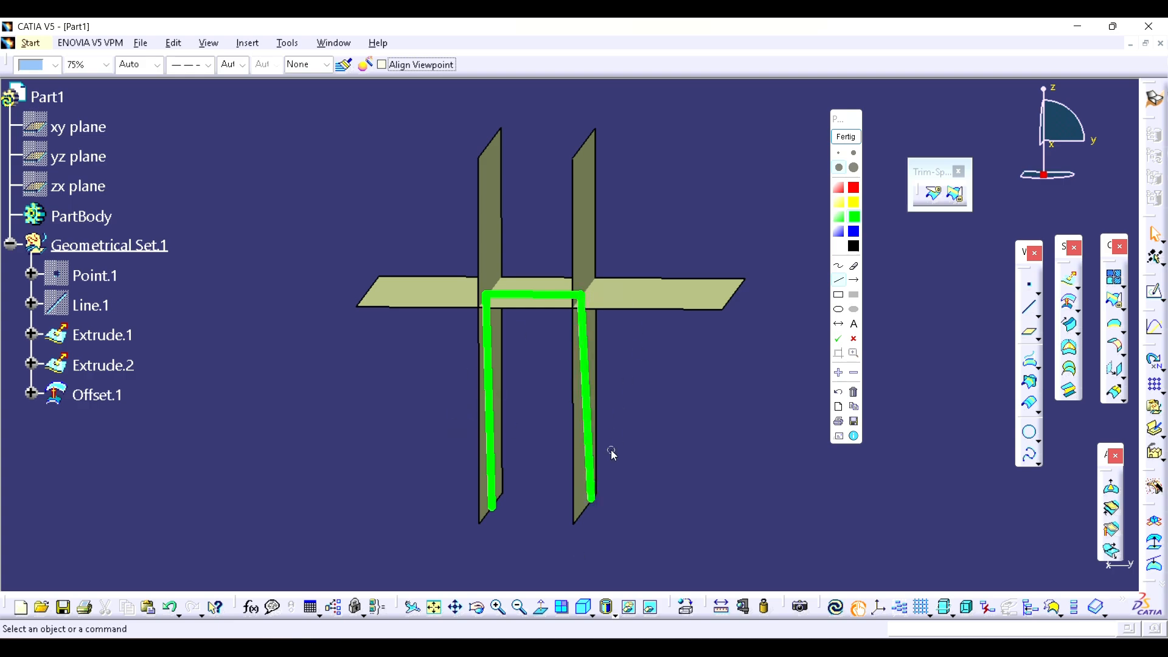
pyautogui.click(852, 140)
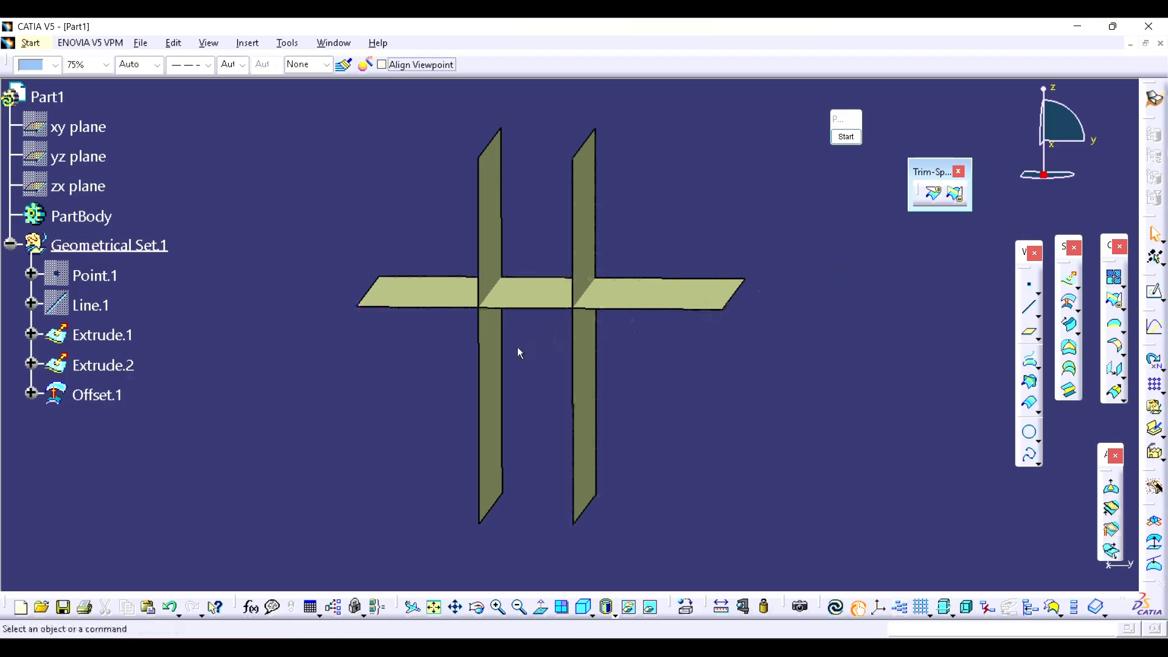
# - Trim the offset surface with the horizontal surface in Standard mode, keeping the lower vertical arm and the horizontal part toward positive Y
pyautogui.click(954, 193)
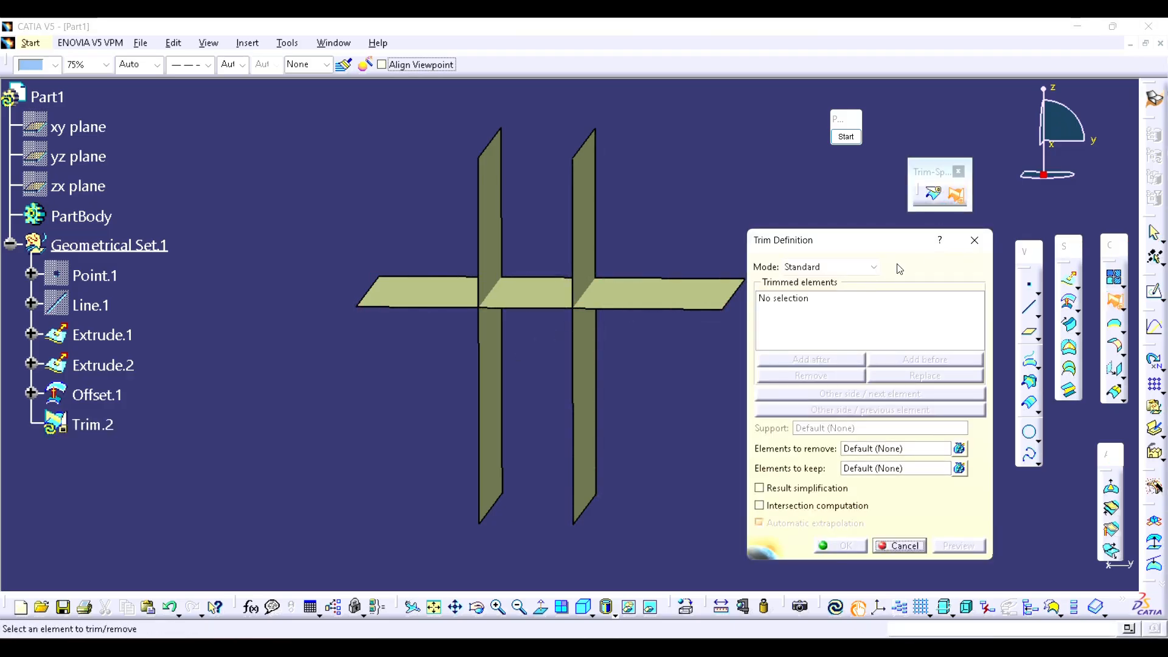
pyautogui.click(496, 393)
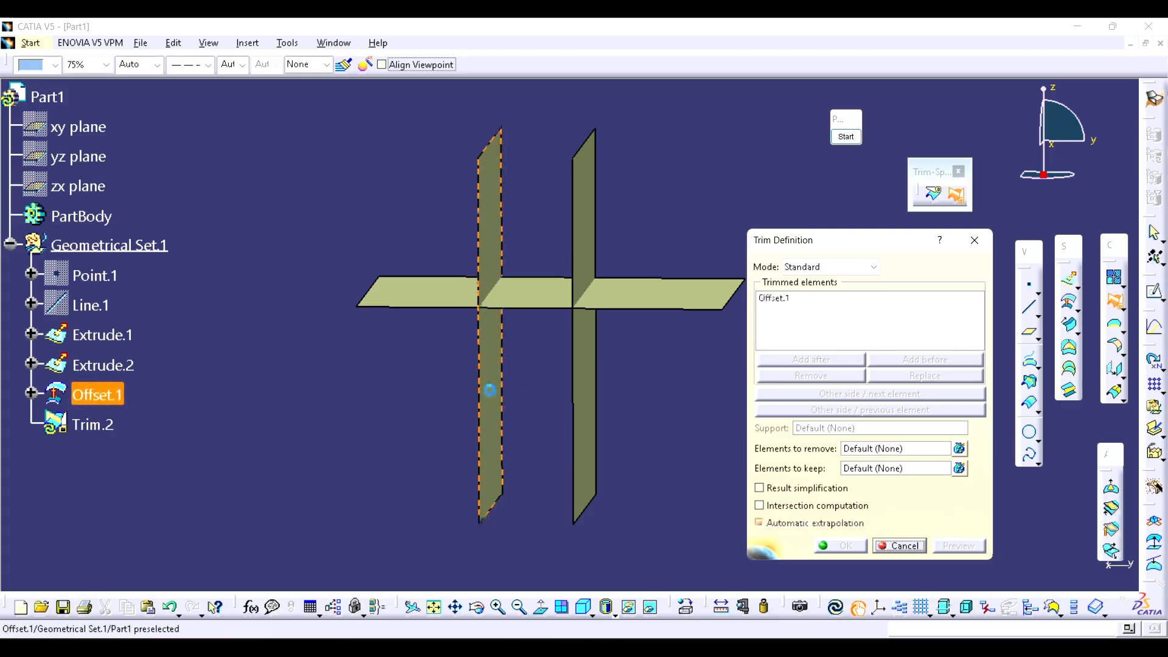
pyautogui.click(544, 302)
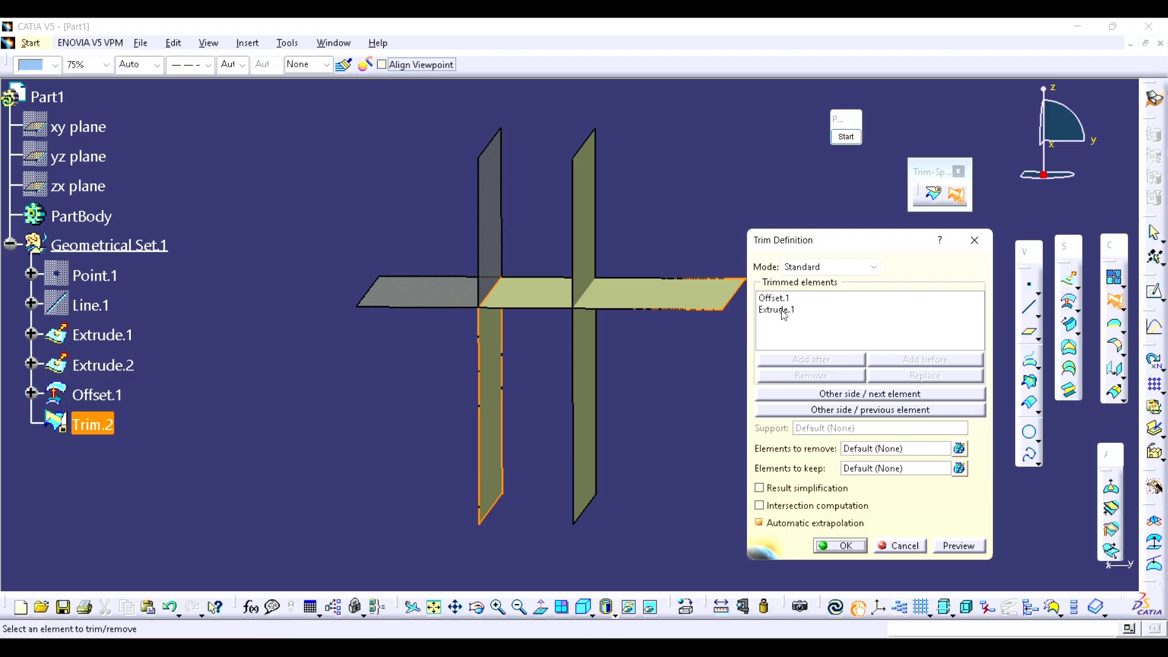
pyautogui.click(843, 546)
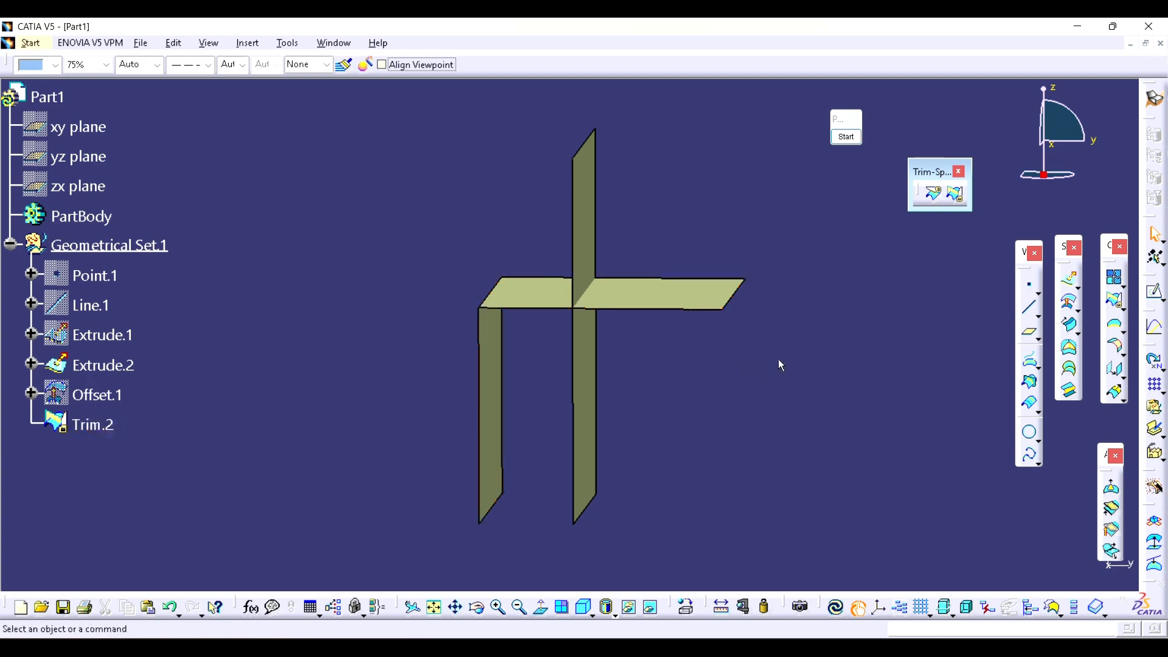
# - Trim the trimmed surface against the remaining vertical surface in Standard mode, keeping the inverted U shape
pyautogui.click(957, 195)
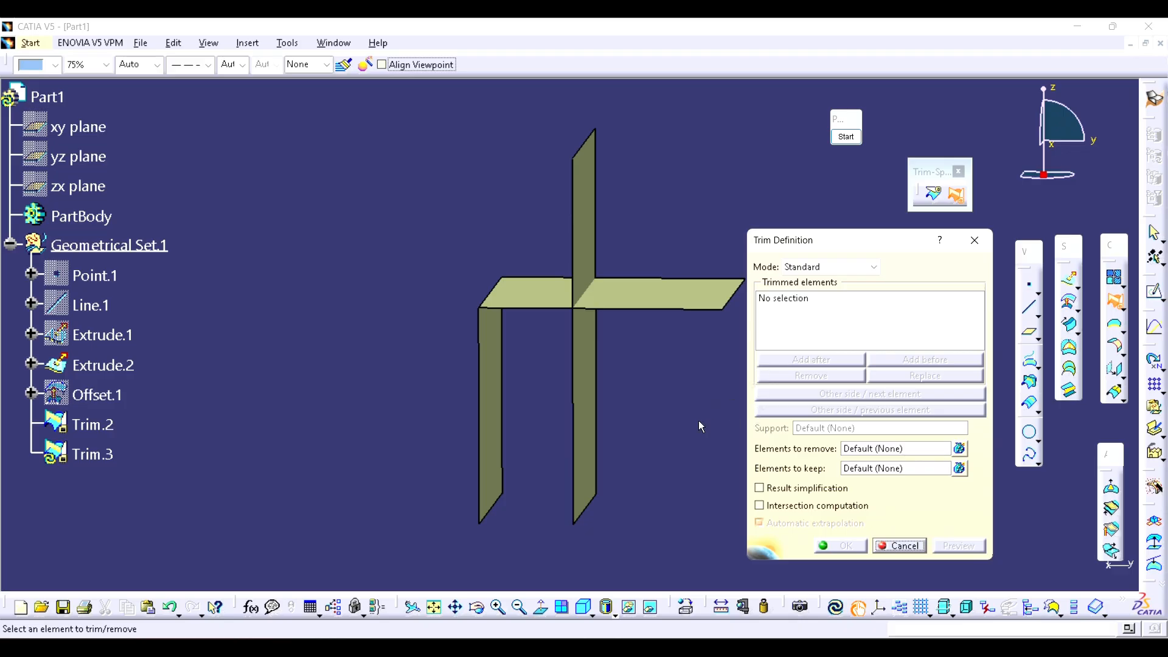
pyautogui.click(525, 300)
pyautogui.click(588, 360)
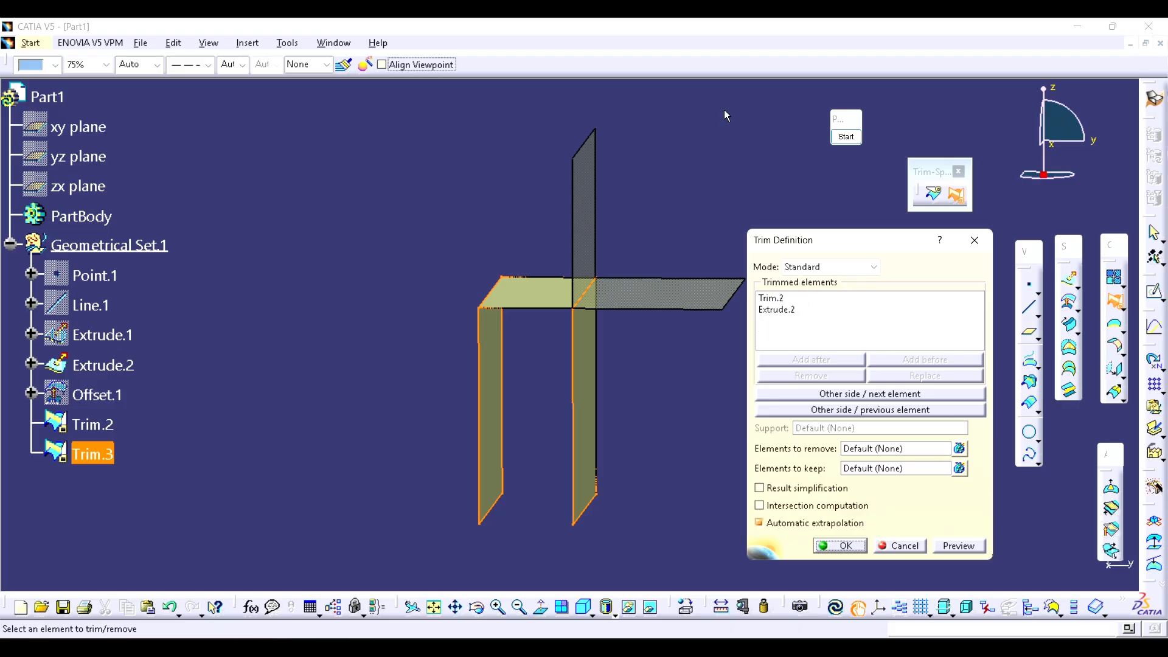
pyautogui.click(606, 43)
pyautogui.click(846, 545)
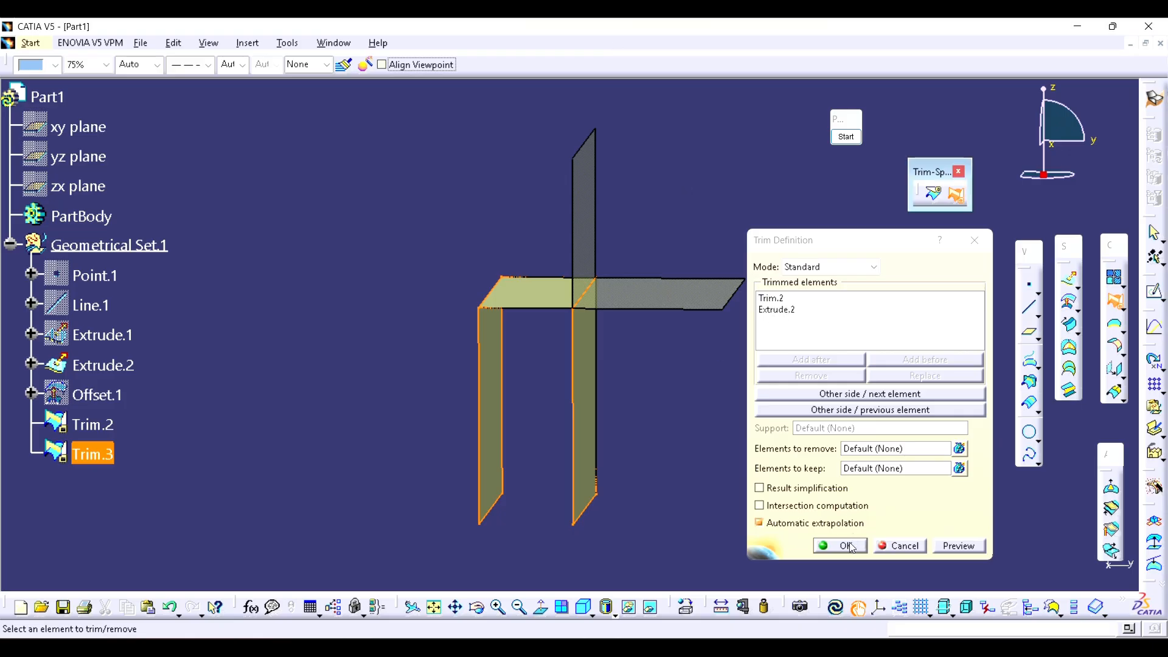
pyautogui.click(845, 545)
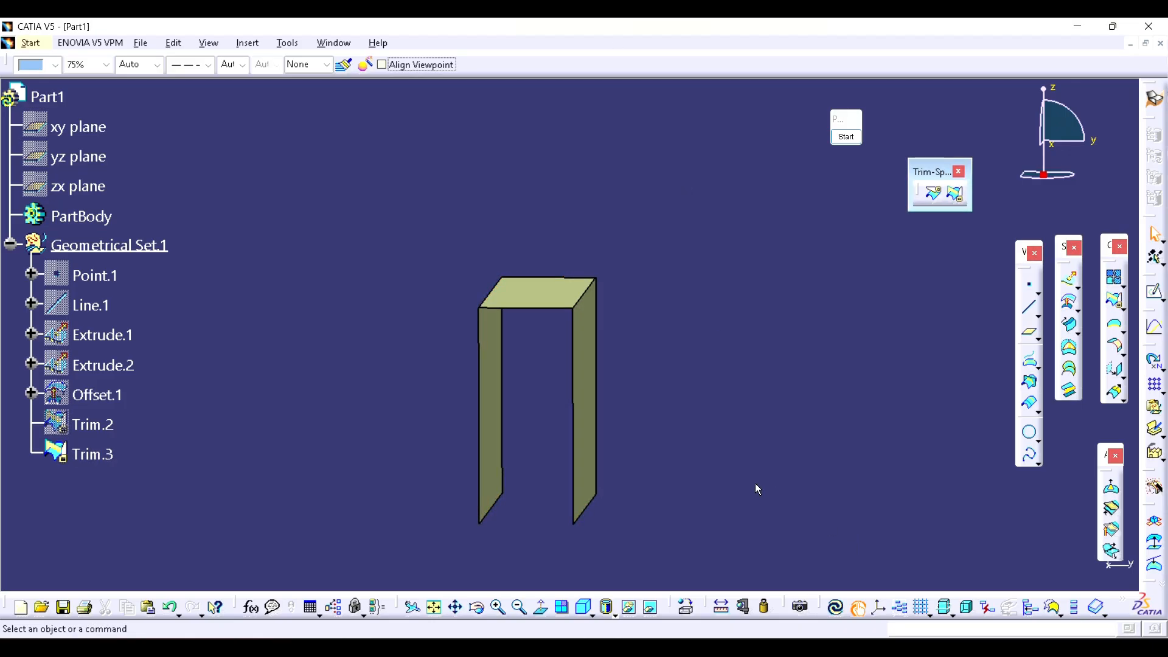
# - Outline the trimmed inverted U surface in green with the annotation pen and close the annotation
pyautogui.click(848, 139)
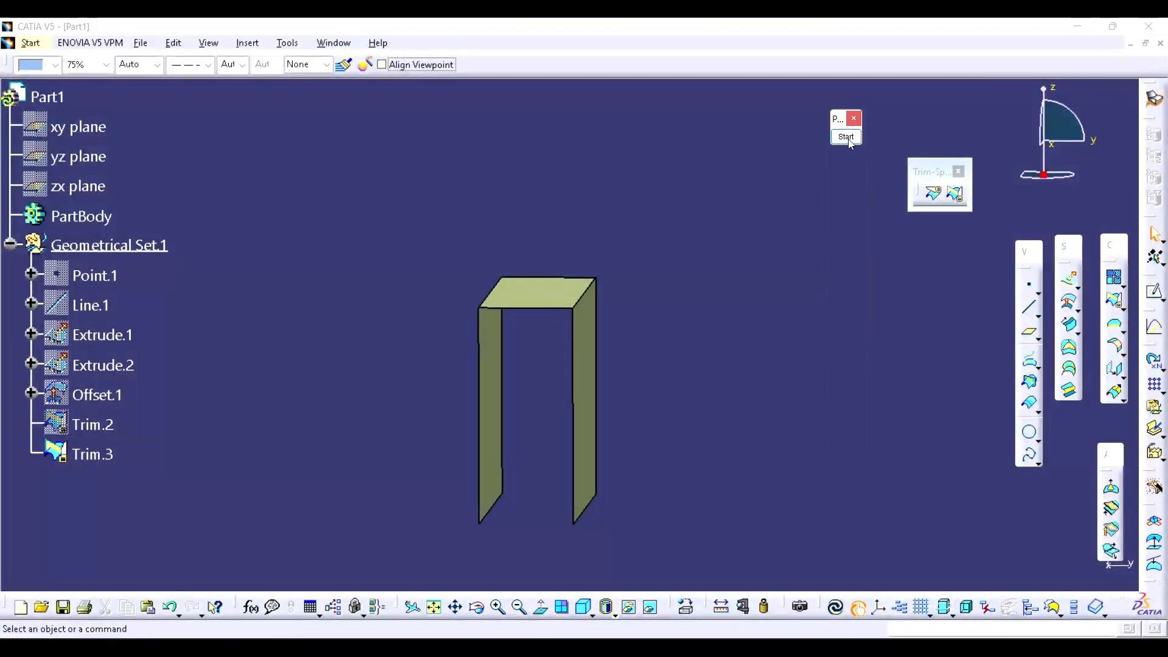
pyautogui.click(847, 137)
pyautogui.moveTo(496, 475)
pyautogui.mouseDown()
pyautogui.moveTo(492, 292)
pyautogui.moveTo(579, 296)
pyautogui.moveTo(583, 518)
pyautogui.mouseUp()
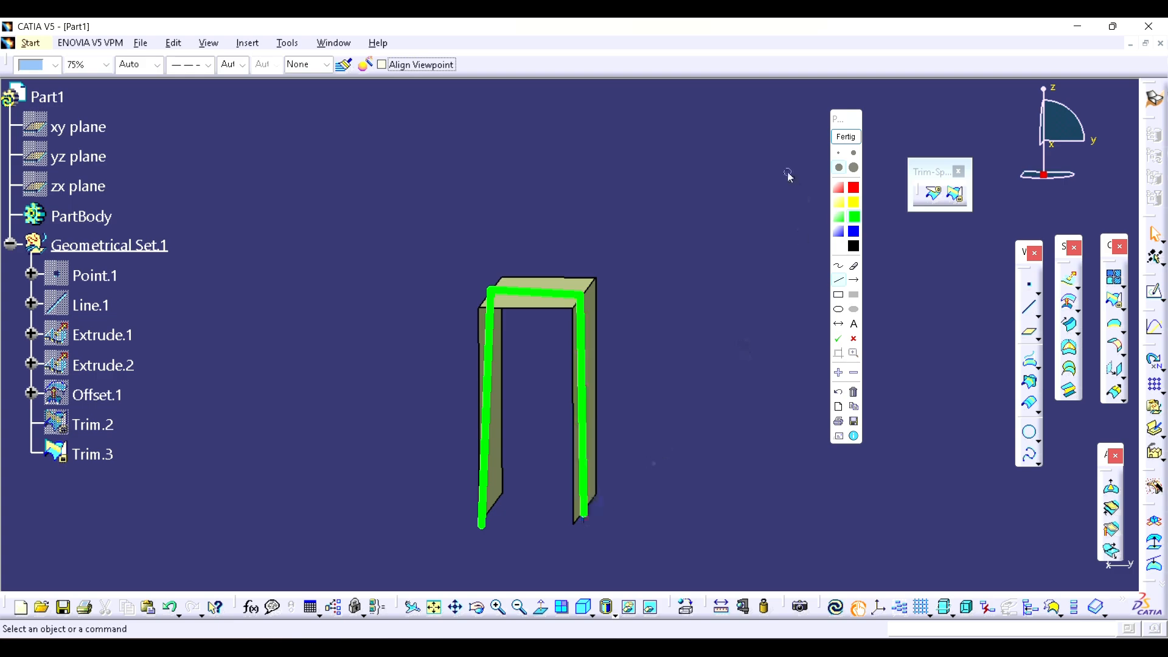
pyautogui.click(847, 138)
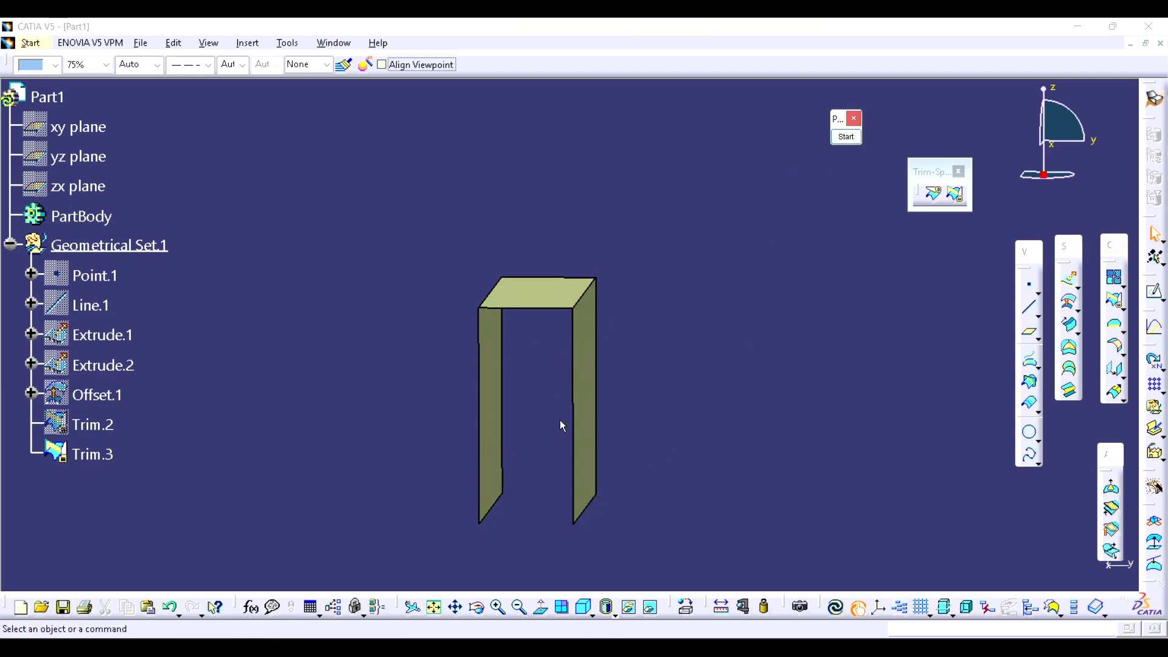
# - Delete both trim features, Trim.2 and Trim.3, together
pyautogui.click(97, 455)
pyautogui.keyDown('ctrl'); pyautogui.click(109, 430); pyautogui.keyUp('ctrl')
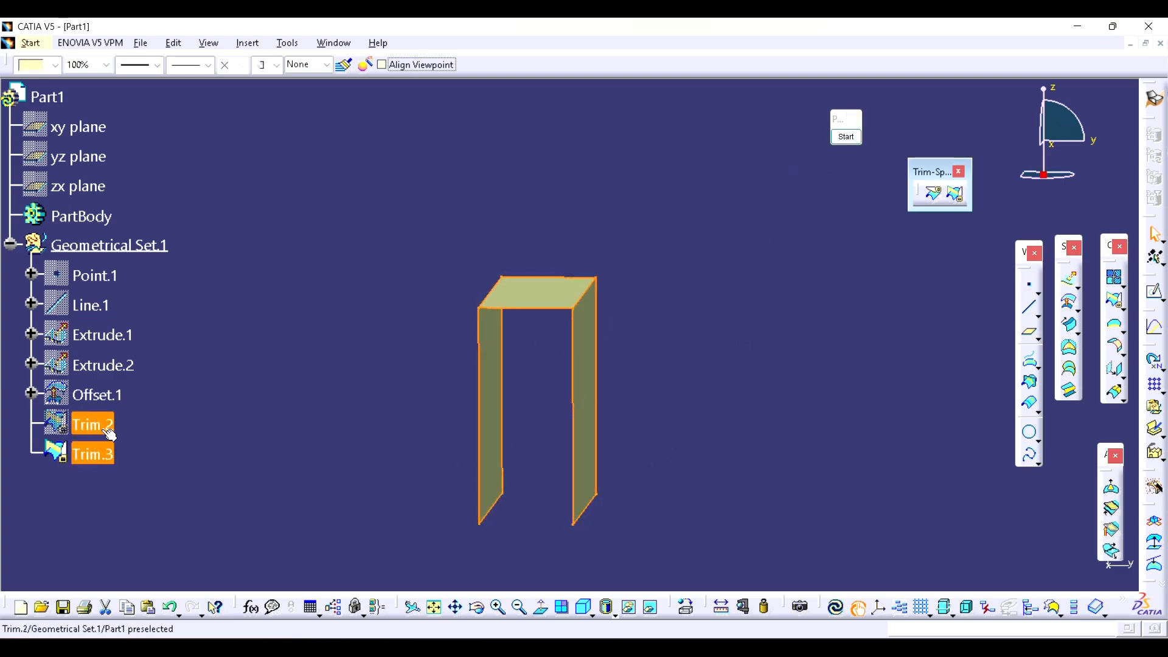
pyautogui.click(109, 435)
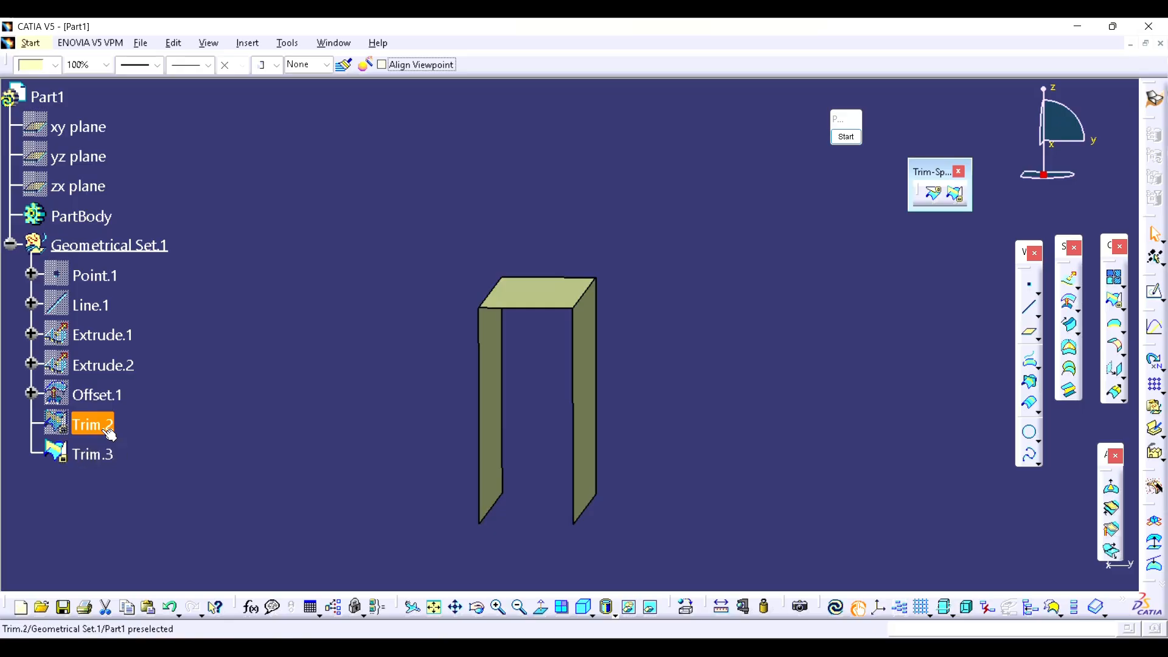
pyautogui.keyDown('ctrl'); pyautogui.click(96, 459); pyautogui.keyUp('ctrl')
pyautogui.press('Delete')
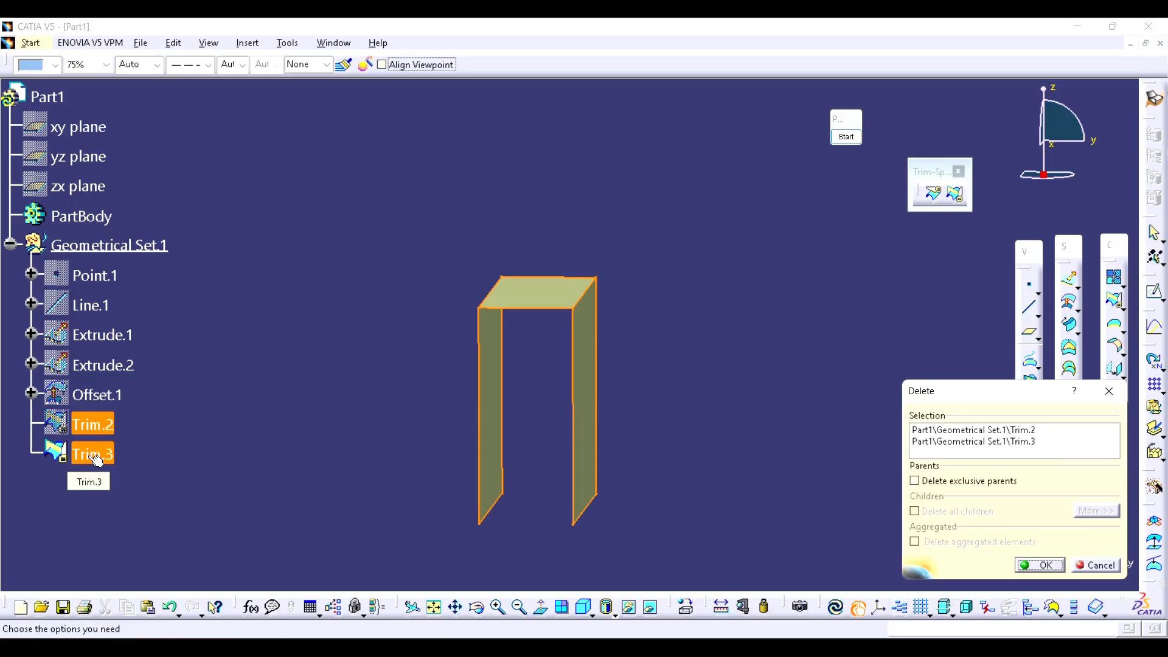
pyautogui.click(1028, 565)
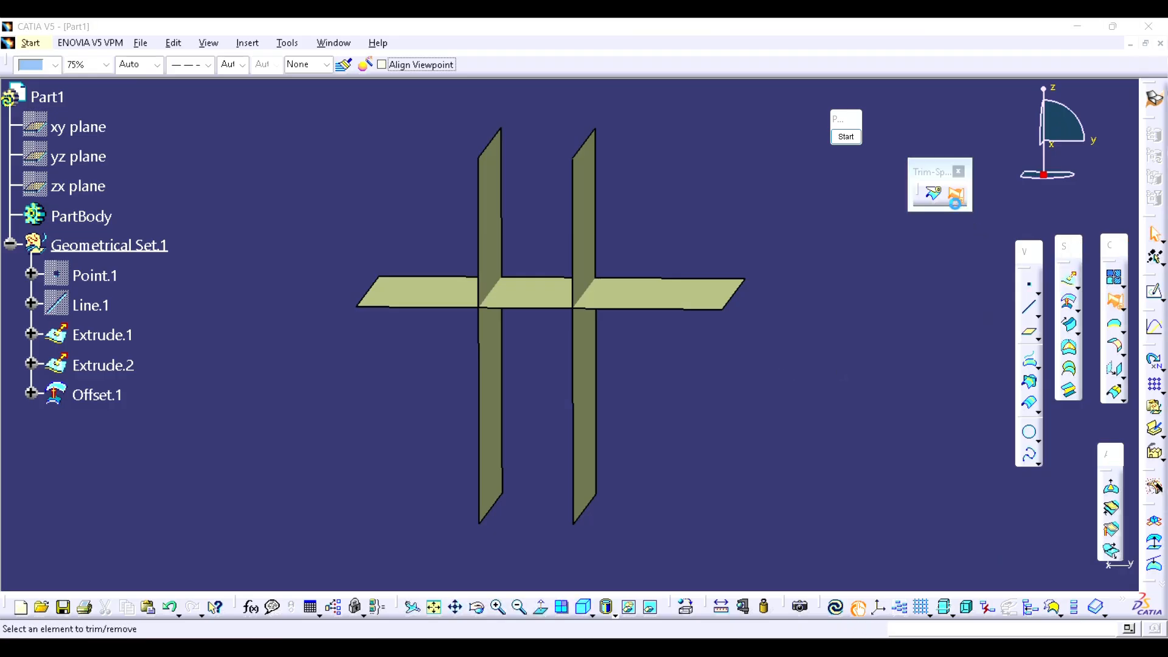
# - Set up a single Standard trim of the offset surface, the horizontal surface and the original vertical surface, in that order
pyautogui.click(955, 193)
pyautogui.click(505, 384)
pyautogui.click(508, 295)
pyautogui.click(587, 353)
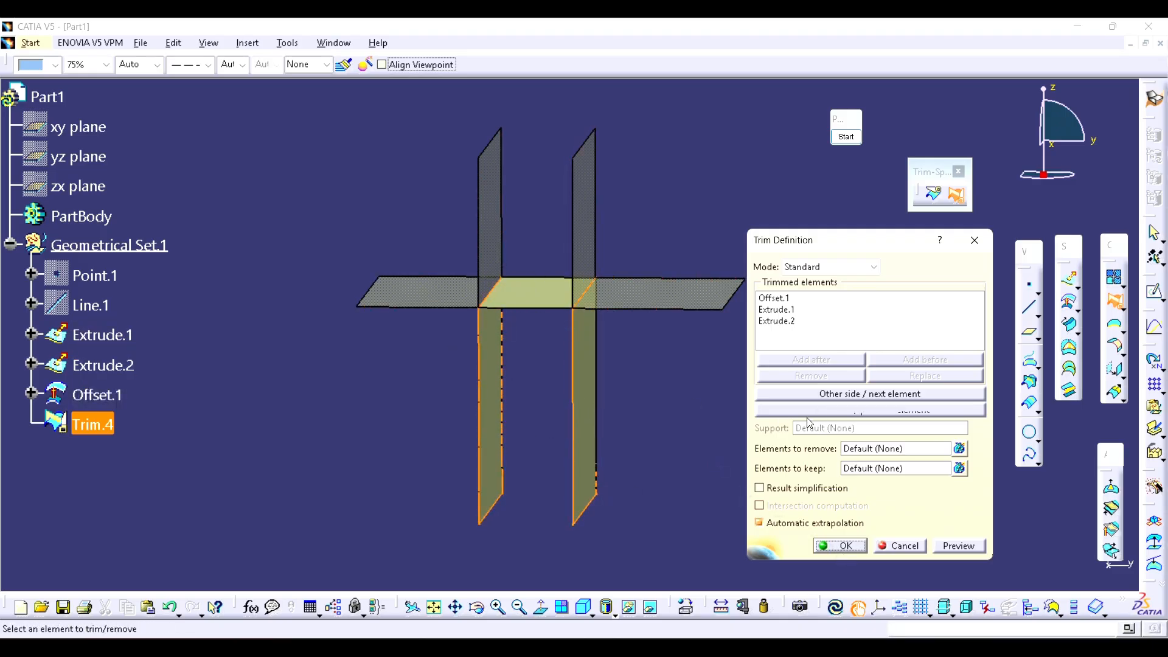
# - Try alternative kept sides for the next and previous elements of the three-surface trim, and close it without applying
pyautogui.click(850, 394)
pyautogui.click(852, 394)
pyautogui.click(847, 419)
pyautogui.click(847, 419)
pyautogui.click(842, 395)
pyautogui.click(841, 394)
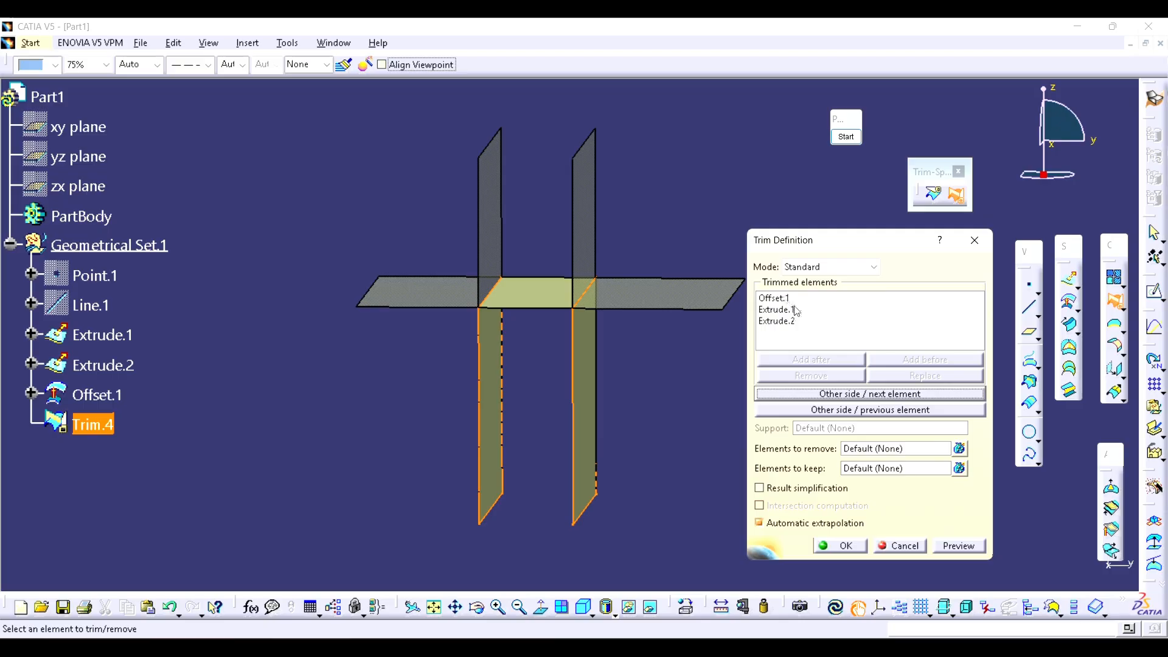
pyautogui.click(824, 395)
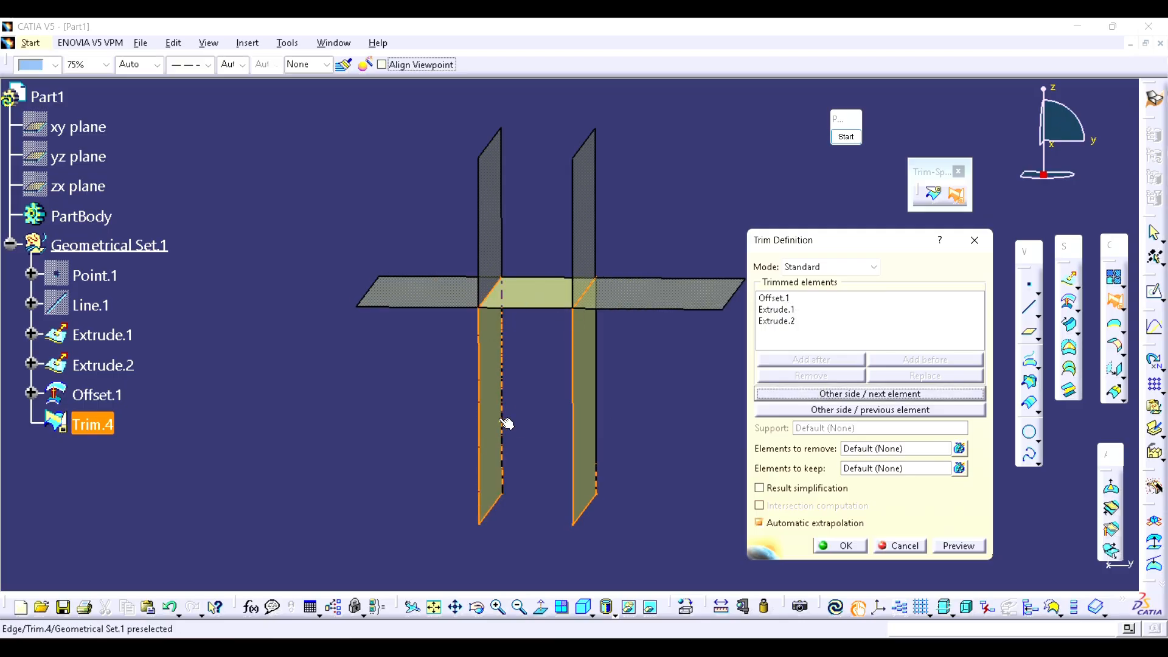
pyautogui.click(874, 412)
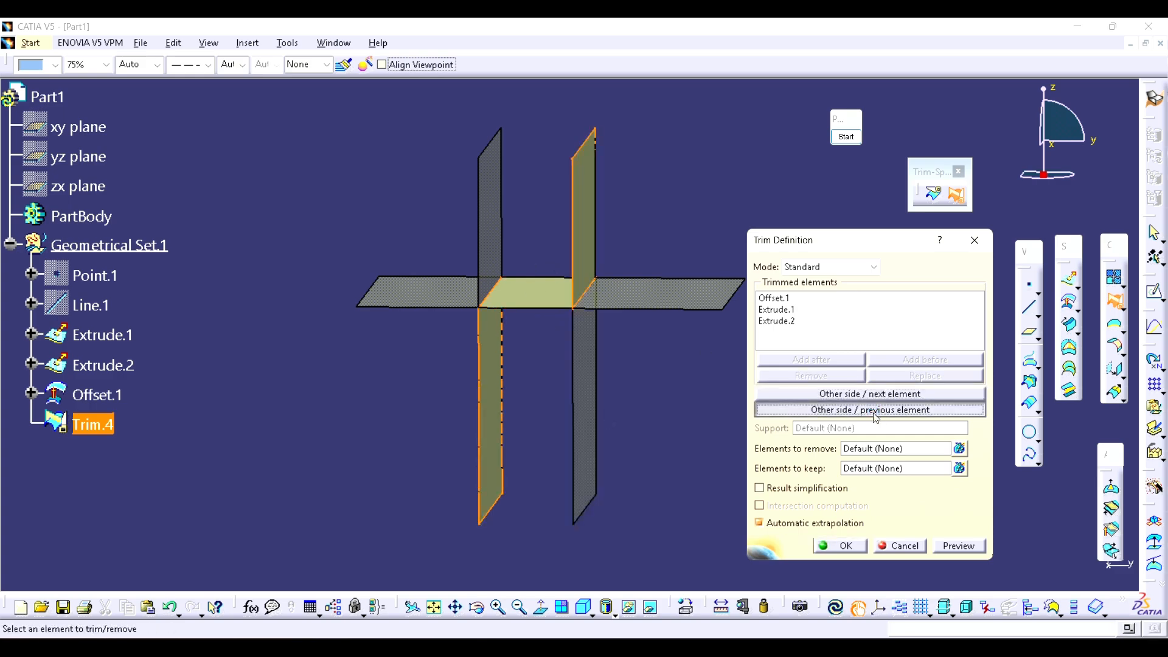
pyautogui.click(850, 392)
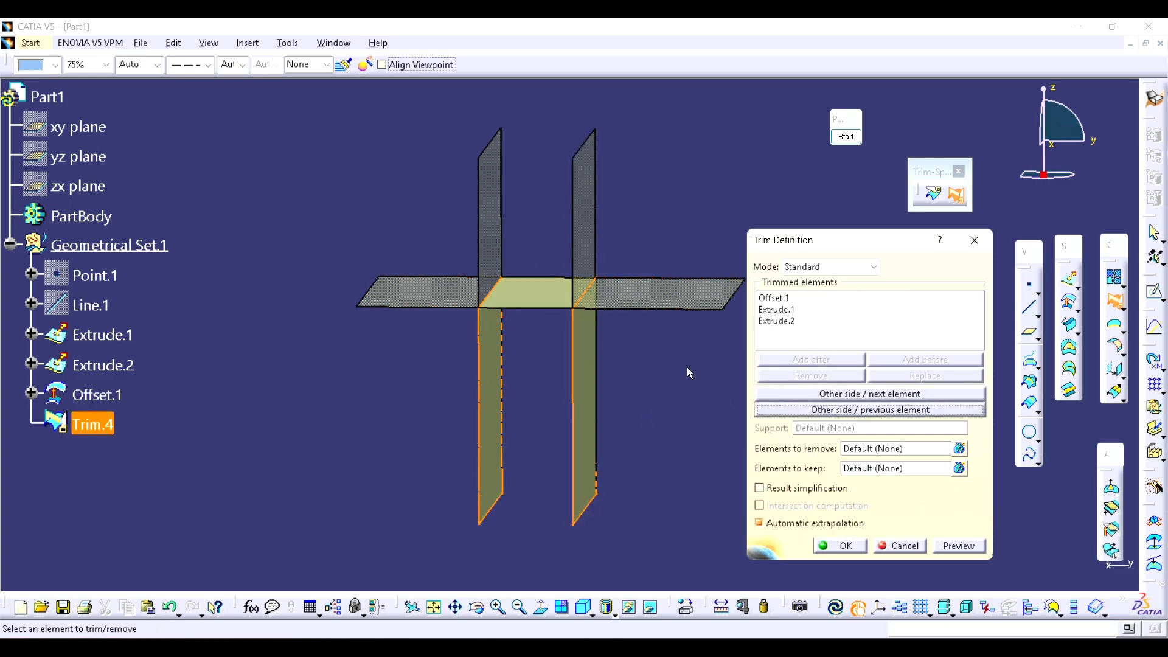
pyautogui.click(974, 239)
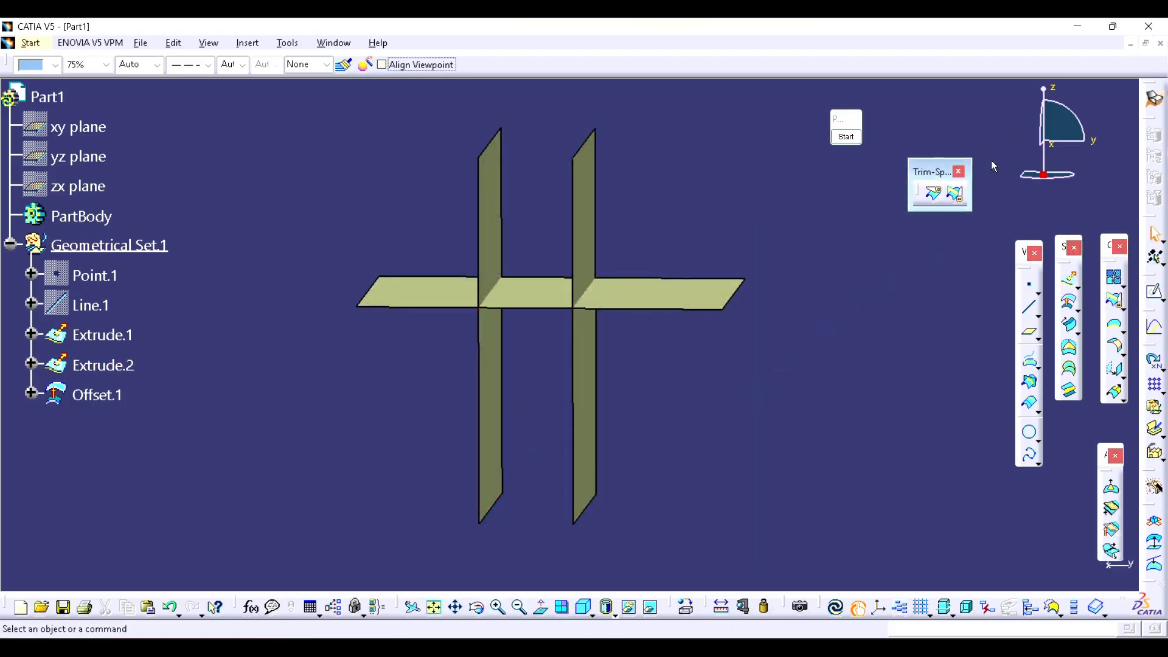
# - Trim the offset surface with the horizontal surface, keeping the offset's lower half and the horizontal side toward the original vertical surface
pyautogui.click(955, 194)
pyautogui.click(534, 307)
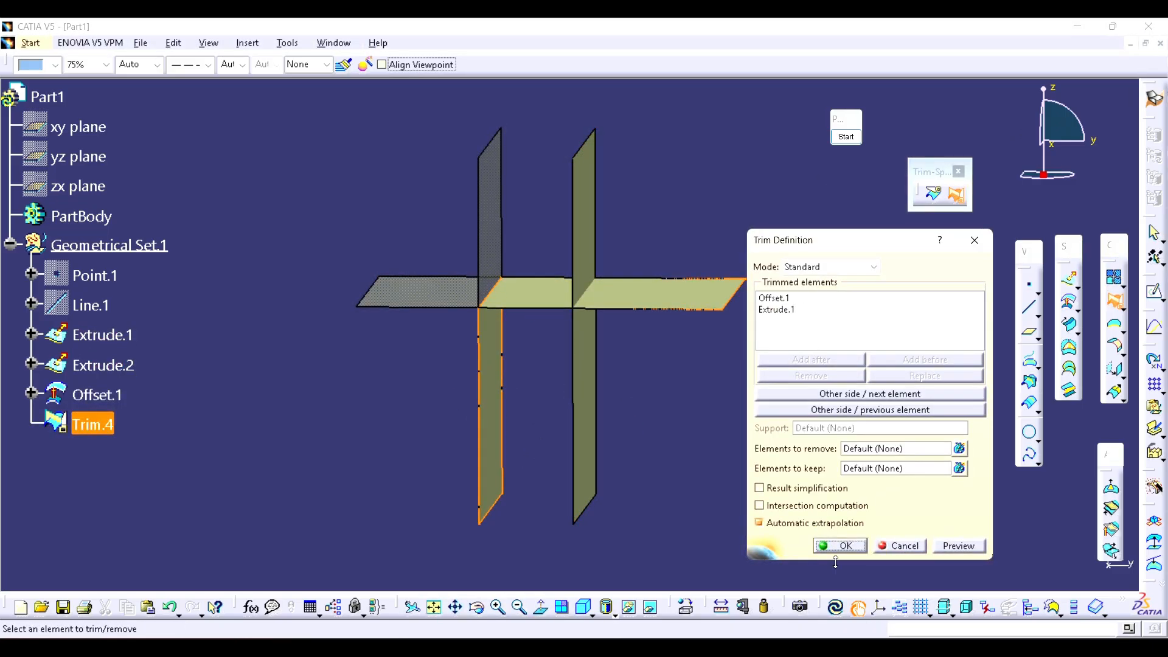
pyautogui.click(841, 545)
# - Trim the resulting L-shaped surface with the original vertical surface, keeping an inverted U shape
pyautogui.click(954, 193)
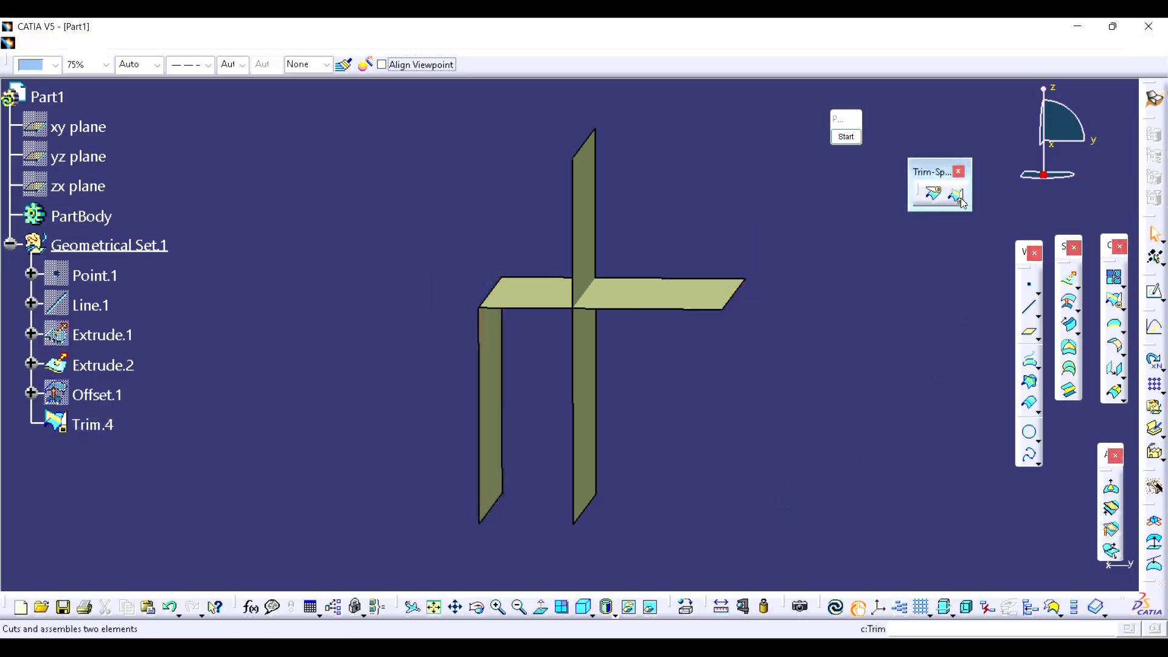
pyautogui.click(542, 295)
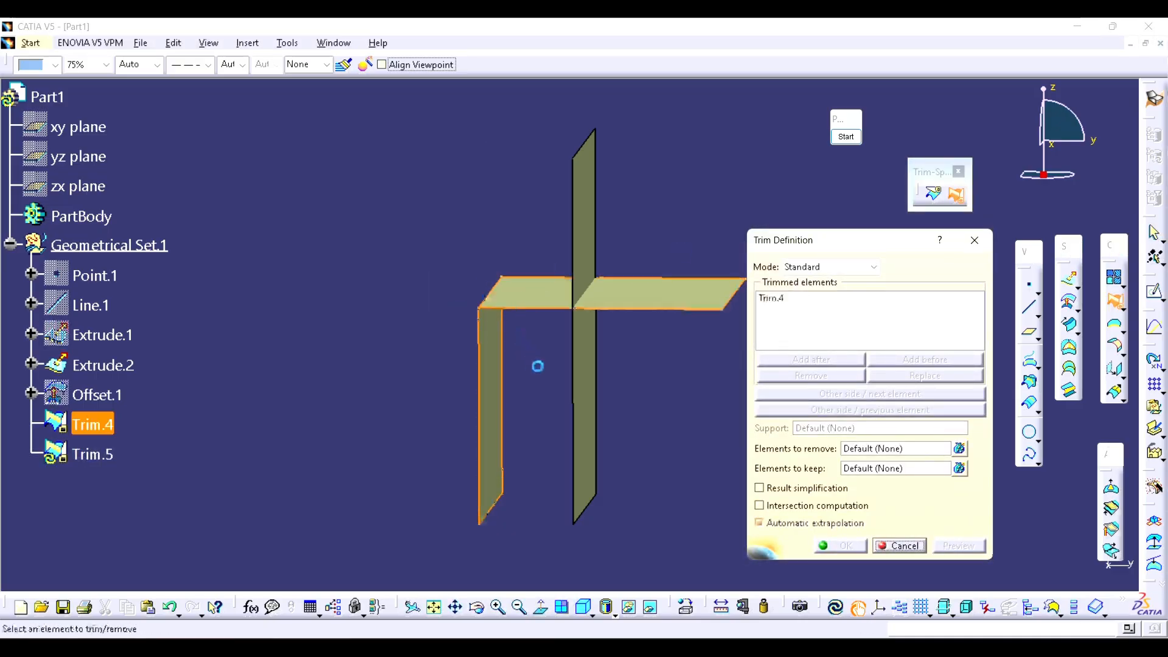
pyautogui.click(587, 353)
pyautogui.click(841, 545)
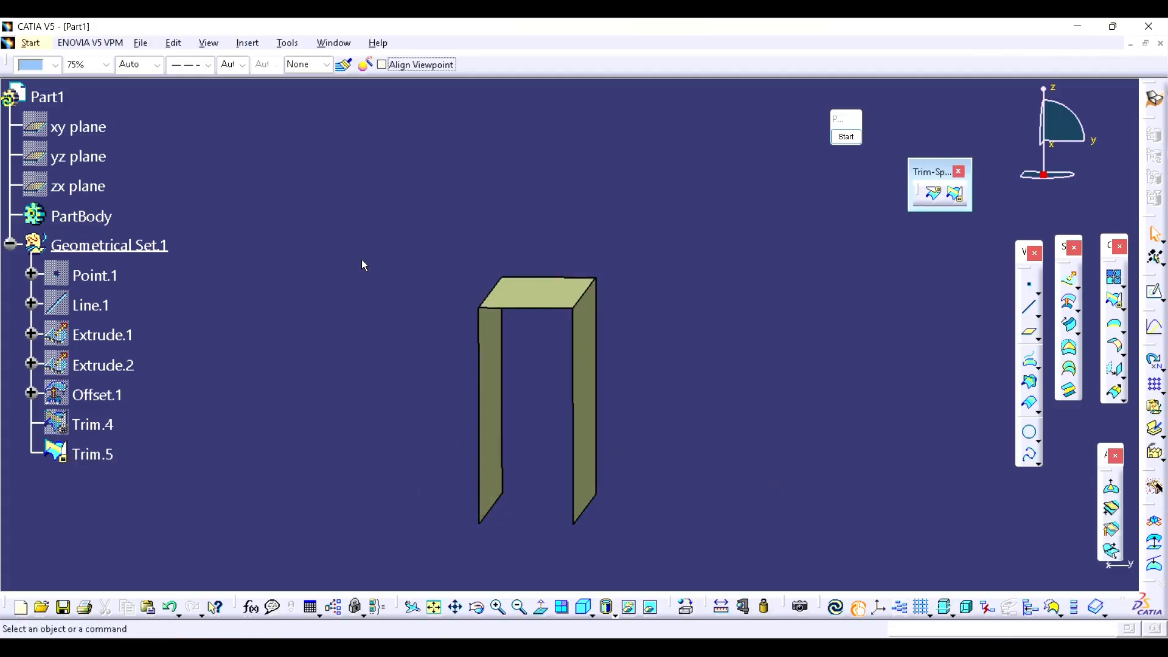
pyautogui.moveTo(611, 388); pyautogui.dragTo(526, 403, button='middle')
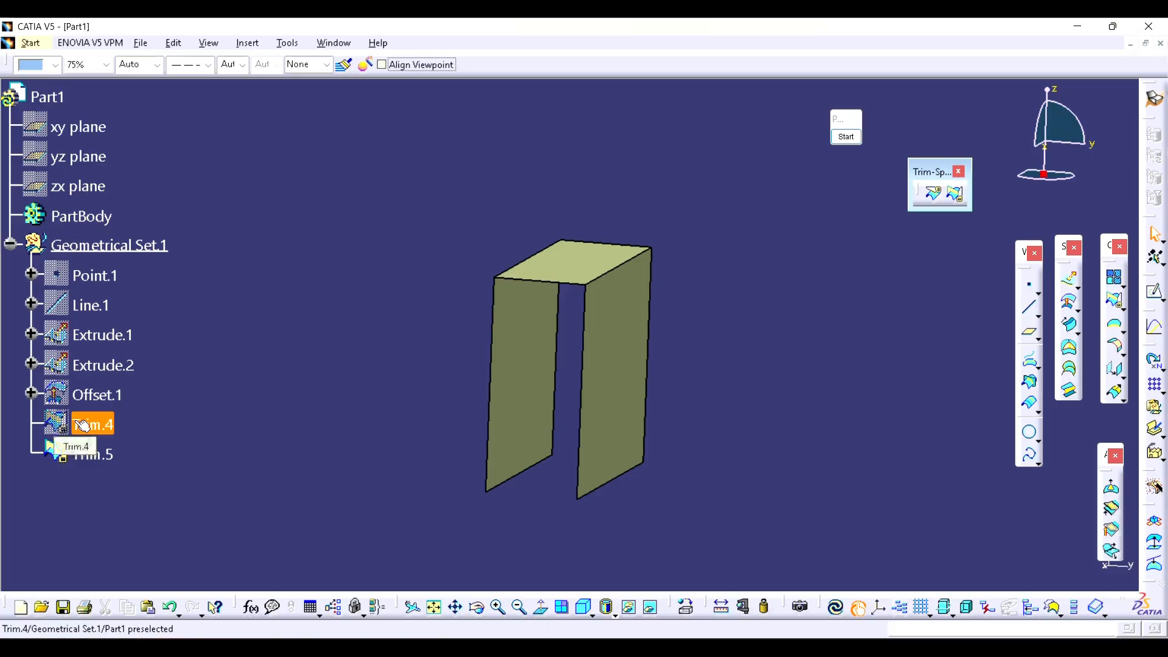
# - Delete the trim features Trim.5 and Trim.4 one after the other
pyautogui.rightClick(89, 453)
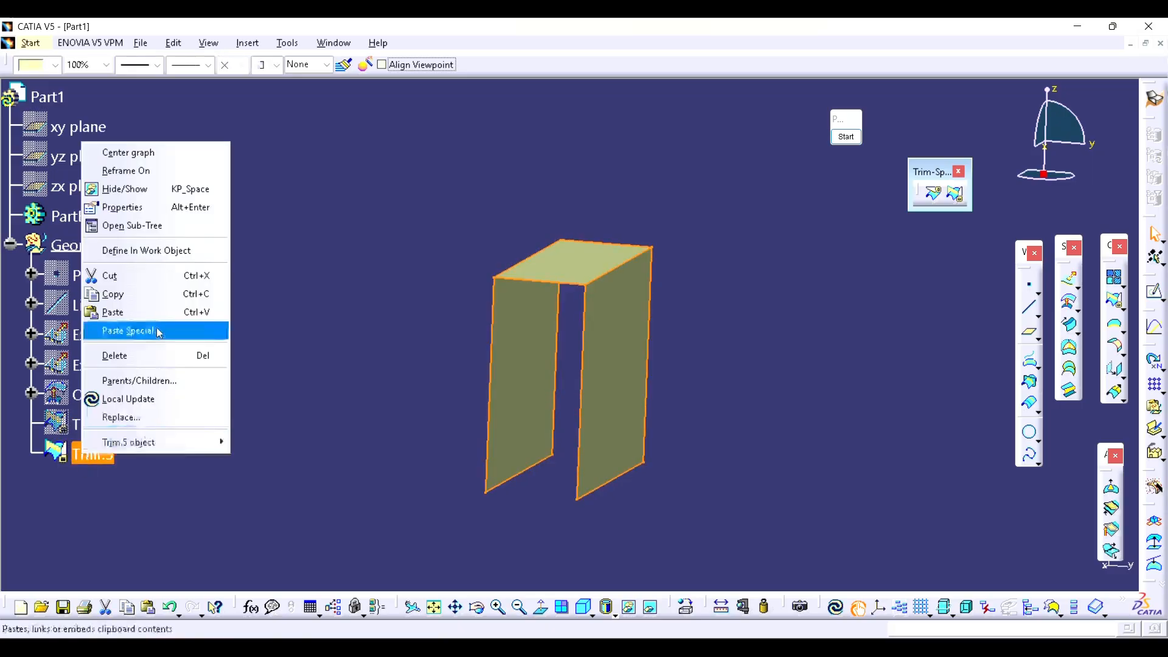
pyautogui.click(128, 357)
pyautogui.click(1059, 569)
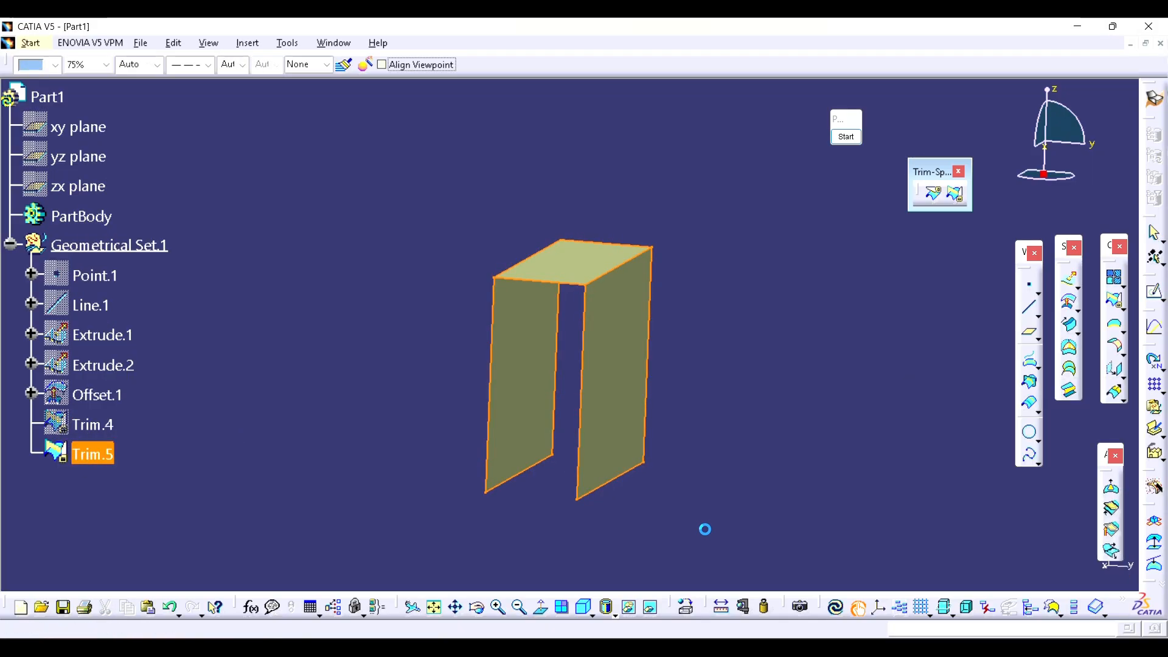
pyautogui.rightClick(86, 422)
pyautogui.click(115, 324)
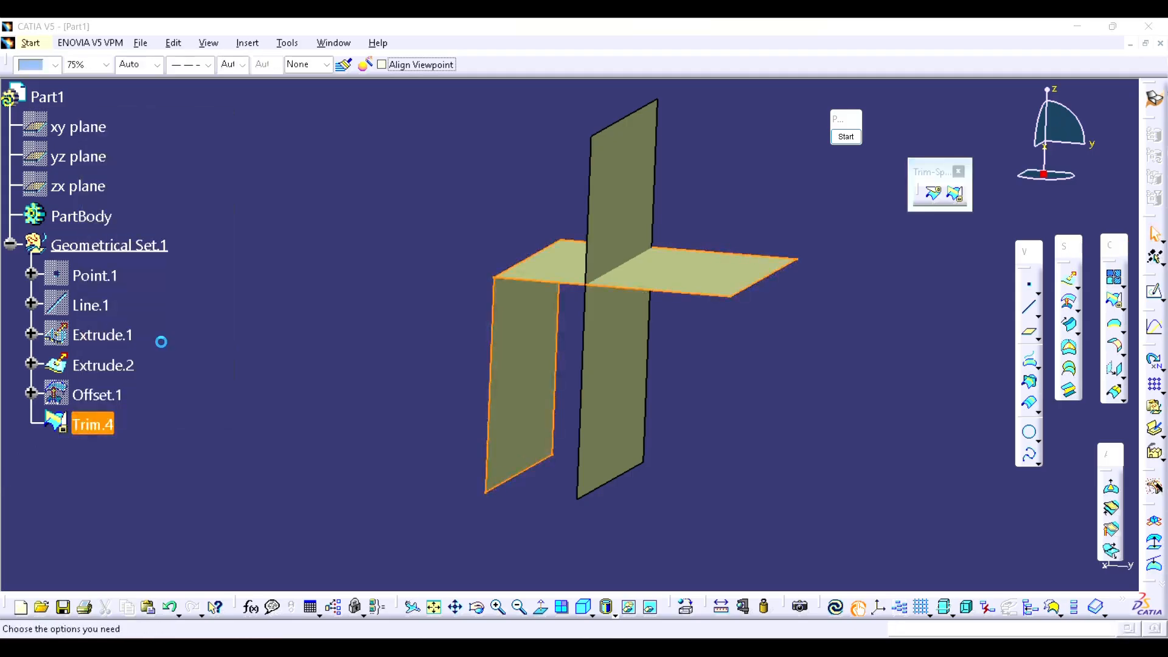
pyautogui.click(1016, 564)
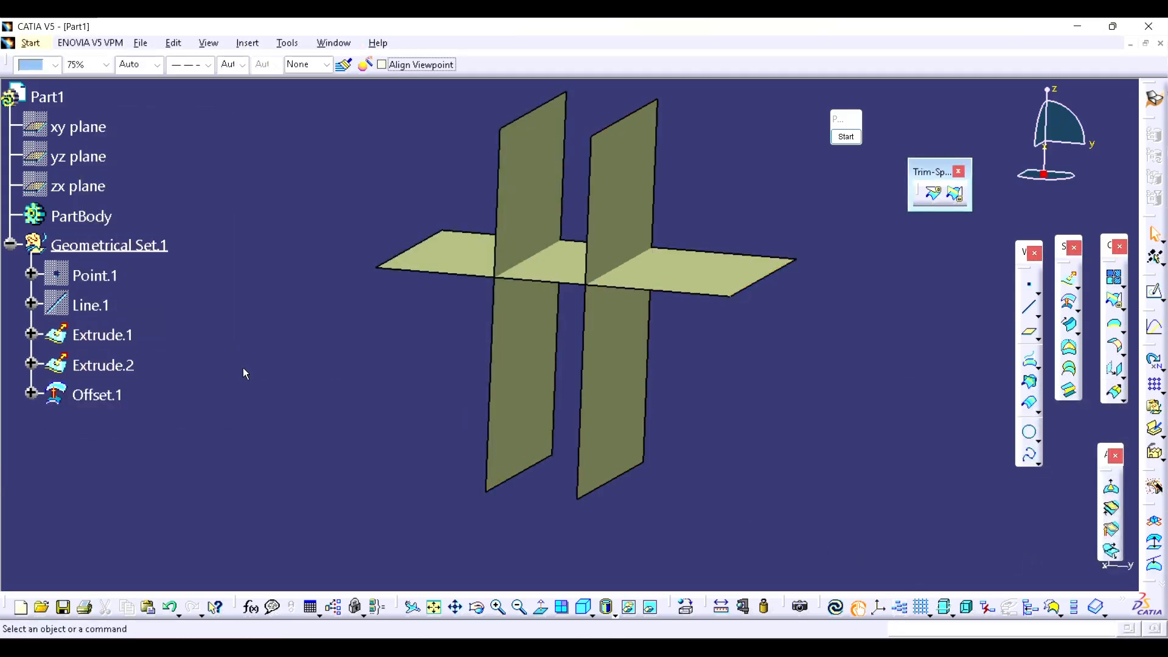
# - Hide the offset surface and the original vertical surface, leaving only the horizontal surface displayed
pyautogui.rightClick(535, 348)
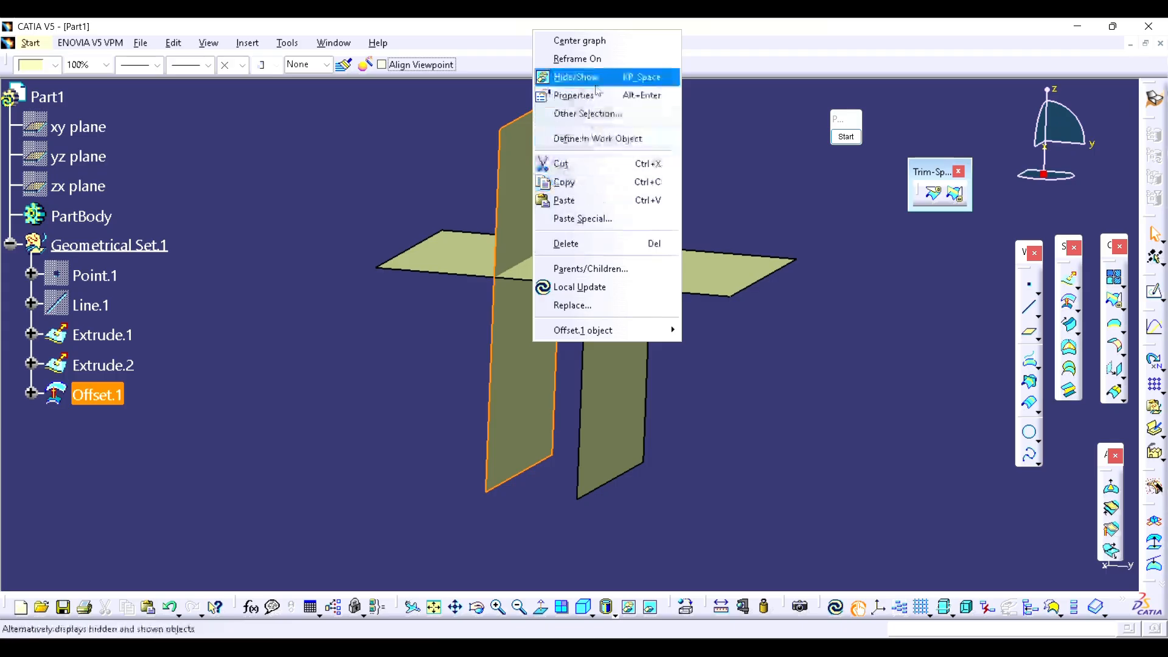
pyautogui.click(576, 76)
pyautogui.rightClick(624, 329)
pyautogui.click(657, 364)
pyautogui.moveTo(529, 265); pyautogui.dragTo(527, 328, button='middle')
# - Show the hidden Line.1 and Point.1 on the horizontal surface
pyautogui.rightClick(87, 309)
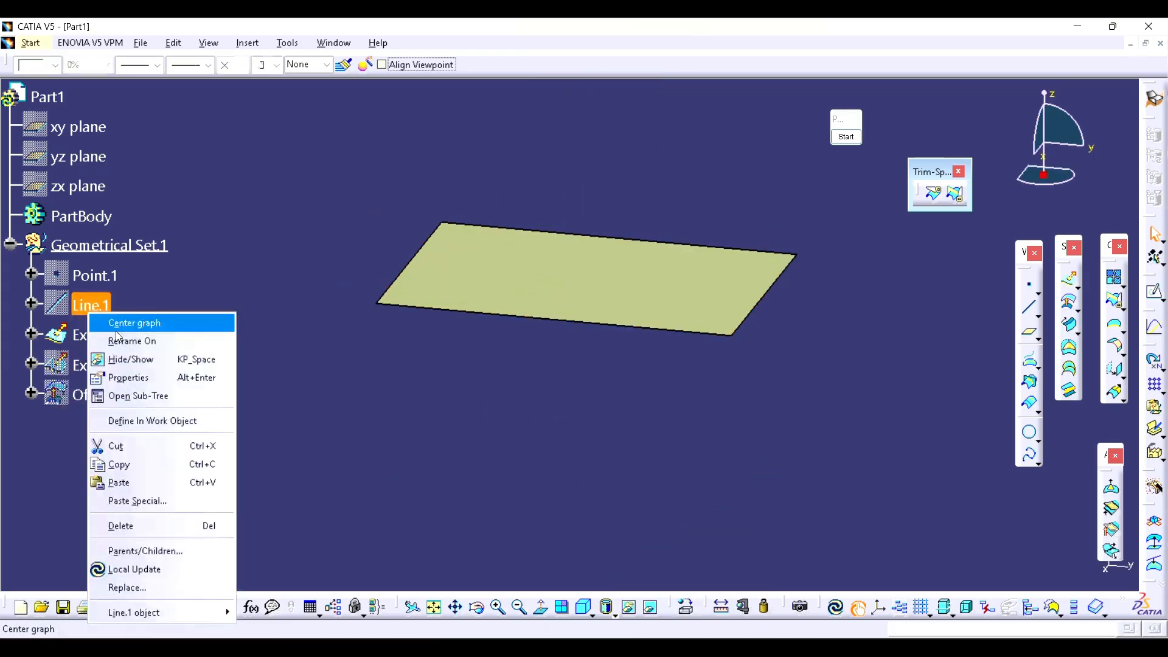
pyautogui.click(152, 360)
pyautogui.rightClick(115, 280)
pyautogui.click(156, 325)
pyautogui.moveTo(502, 360); pyautogui.dragTo(590, 351, button='middle')
pyautogui.moveTo(568, 284); pyautogui.dragTo(553, 321, button='middle')
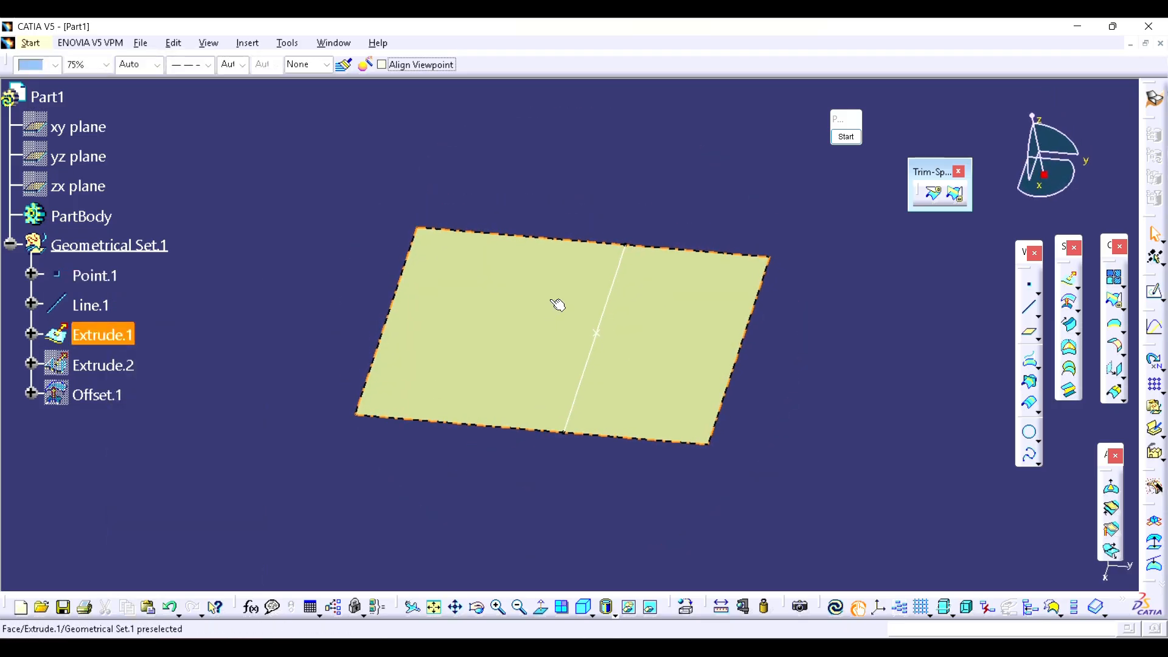
# - Create a Point-Direction line through Point.1 along the Y component, from -175 mm to 145 mm
pyautogui.click(1029, 307)
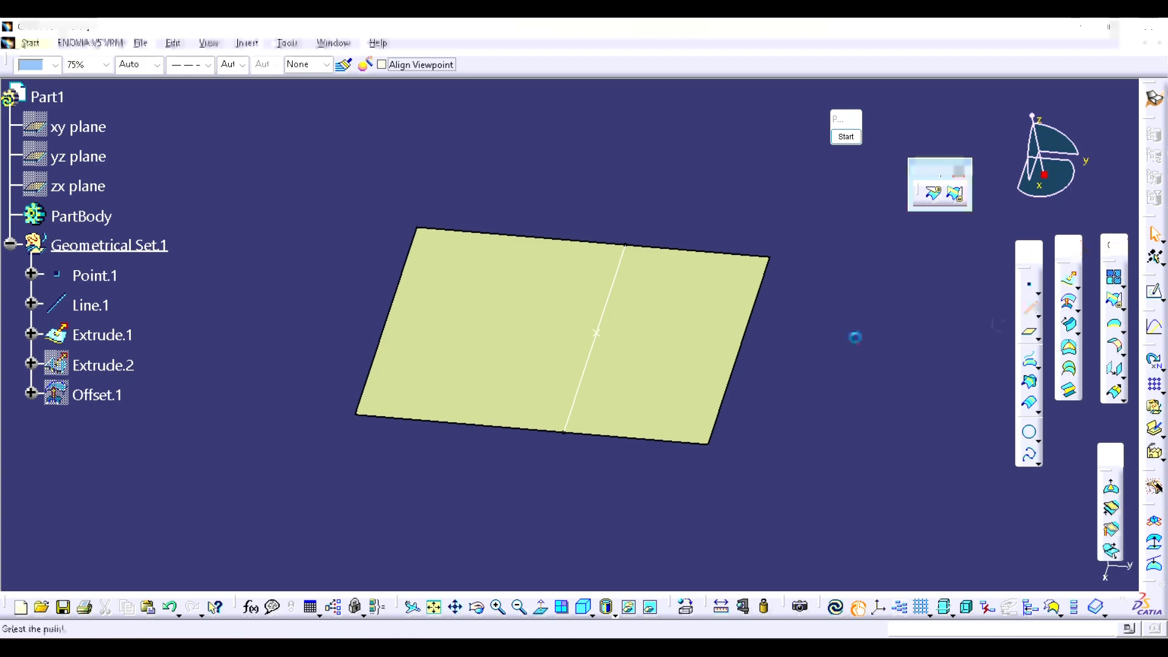
pyautogui.click(602, 336)
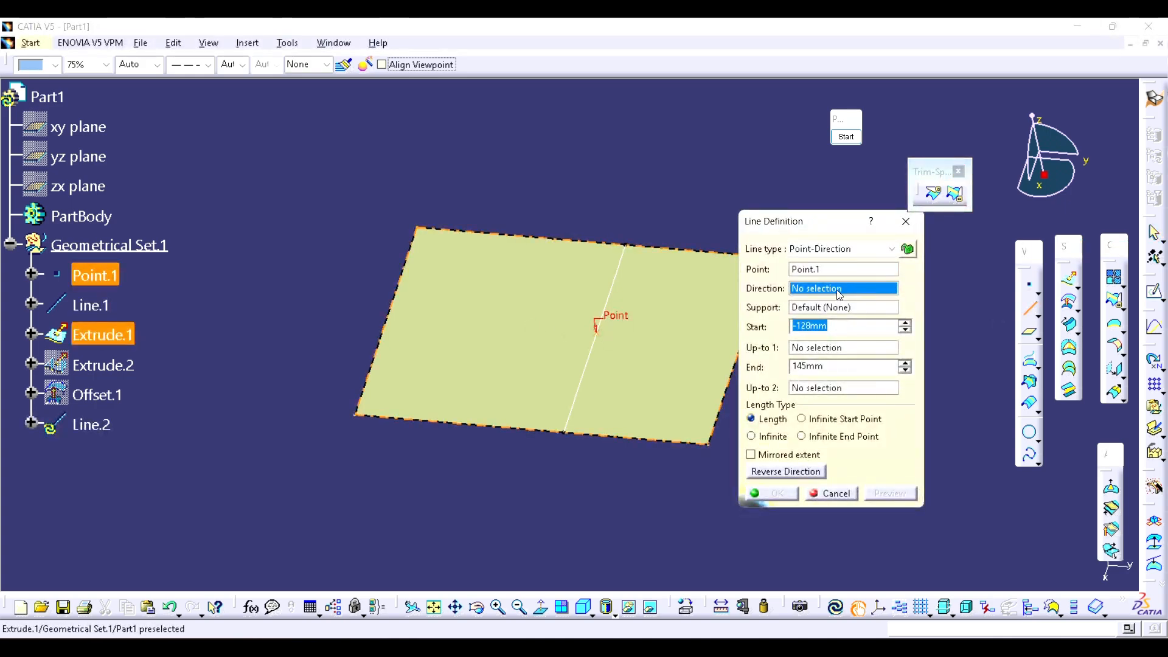
pyautogui.rightClick(838, 283)
pyautogui.click(889, 380)
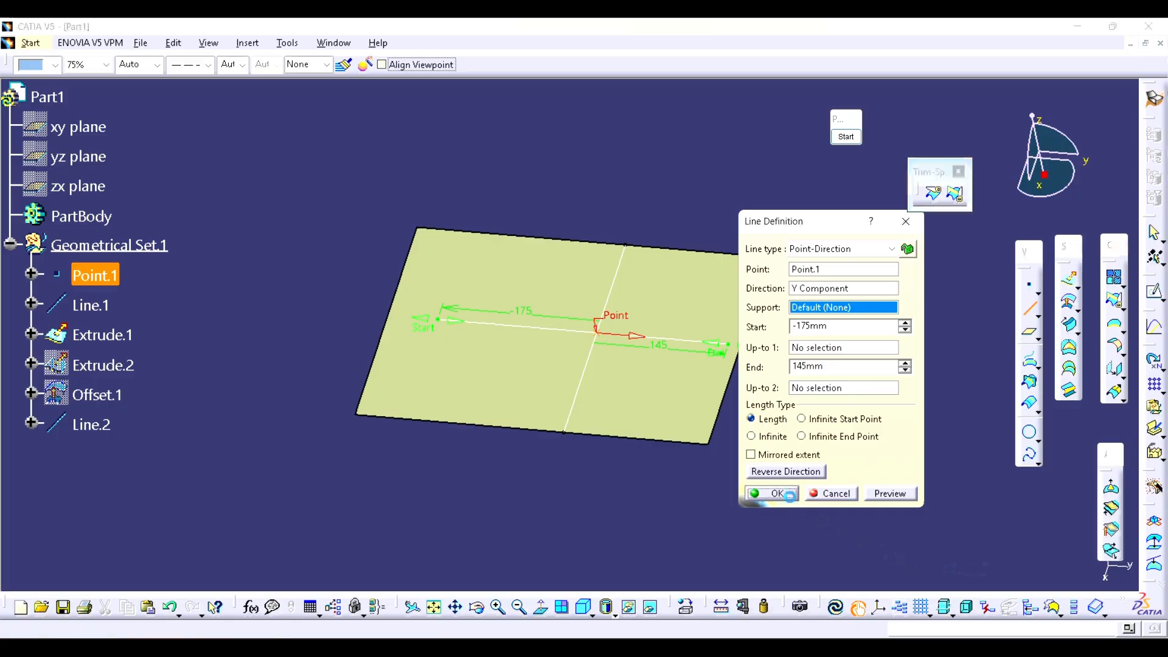
pyautogui.click(772, 493)
pyautogui.moveTo(602, 420); pyautogui.dragTo(521, 365, button='middle')
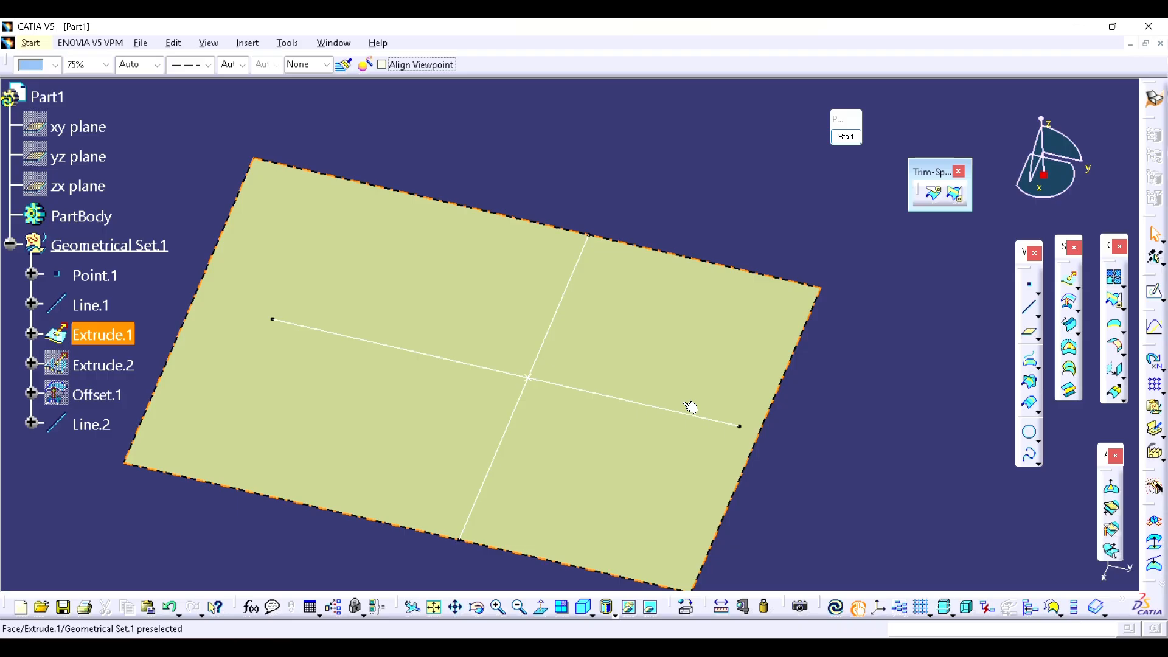
# - Try a Standard trim of the two crossing lines into an L-shaped corner, and undo it
pyautogui.click(1113, 300)
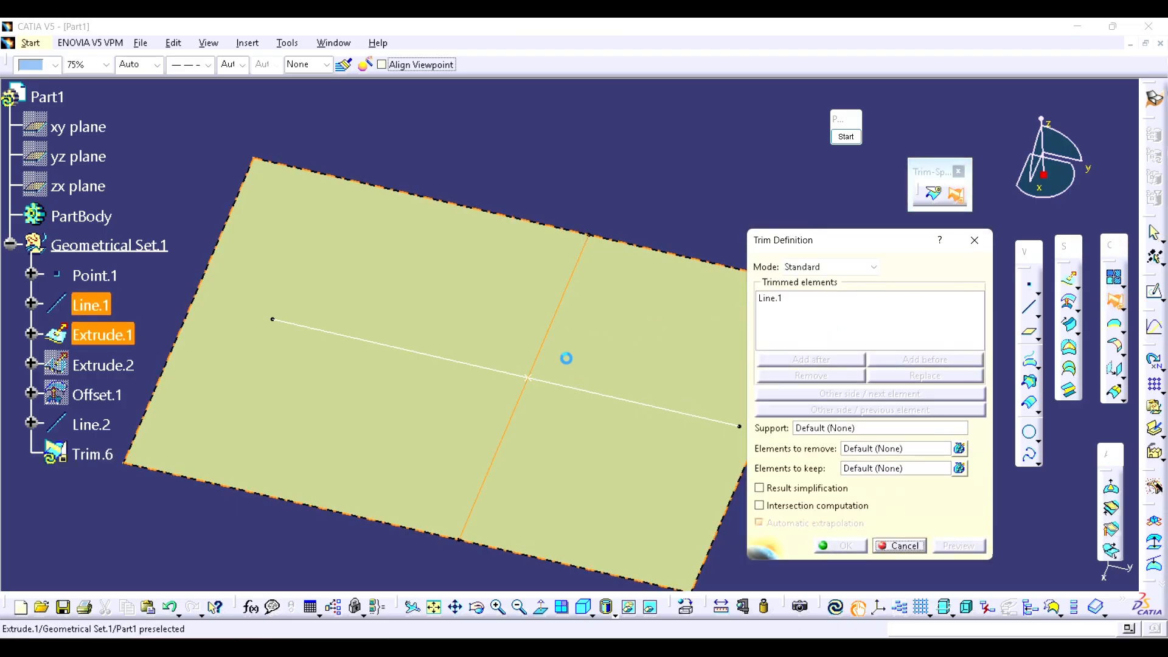
pyautogui.click(541, 346)
pyautogui.click(644, 403)
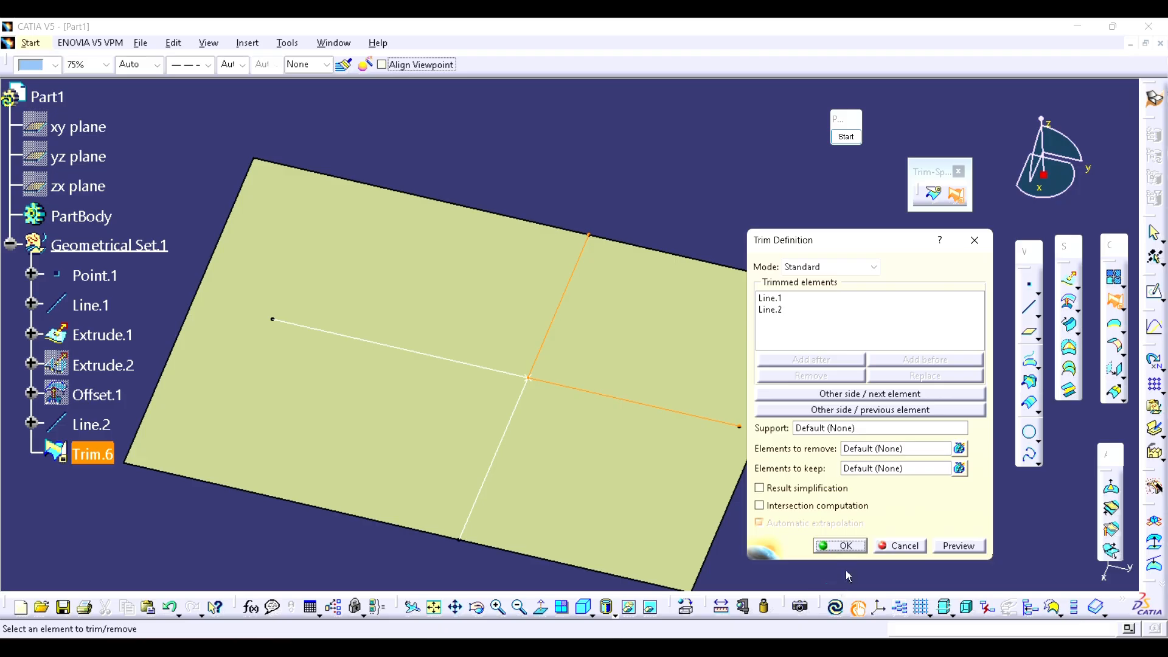
pyautogui.click(847, 547)
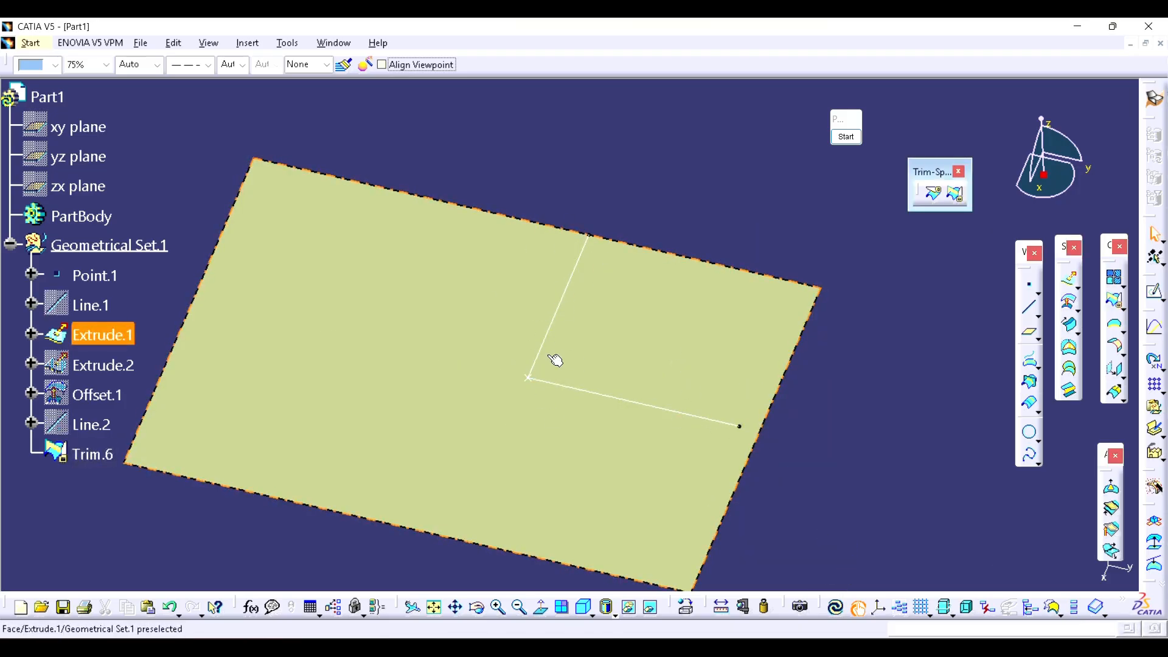
pyautogui.hotkey('ctrl', 'z')
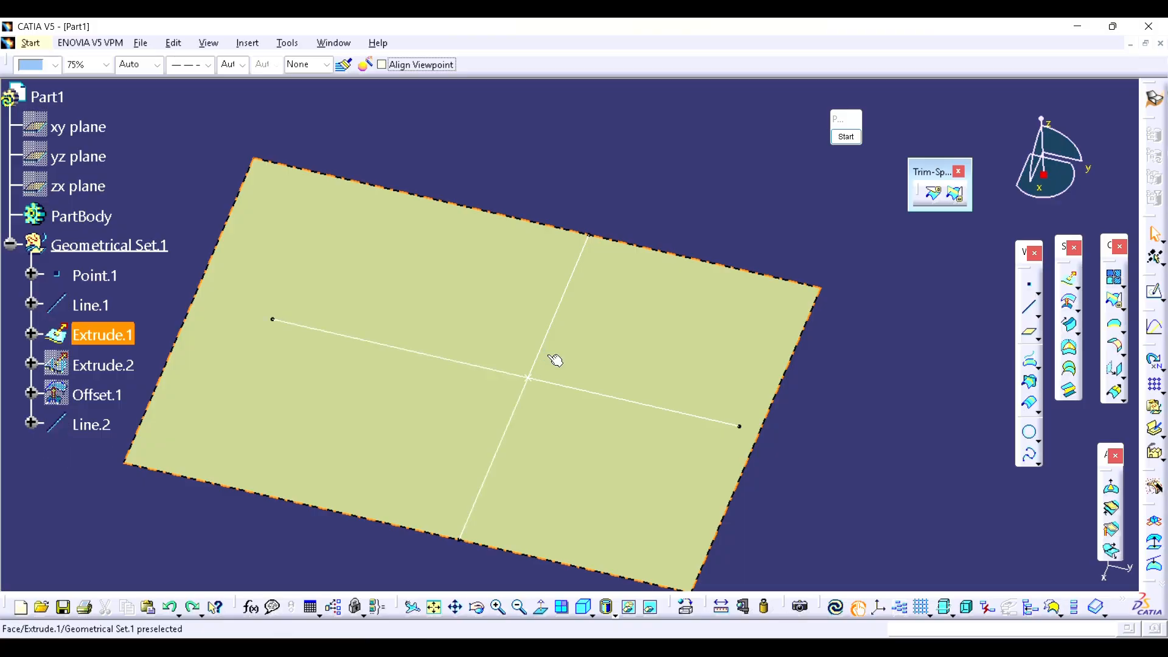
# - Show the hidden offset surface, Offset.1
pyautogui.click(97, 394)
pyautogui.rightClick(97, 394)
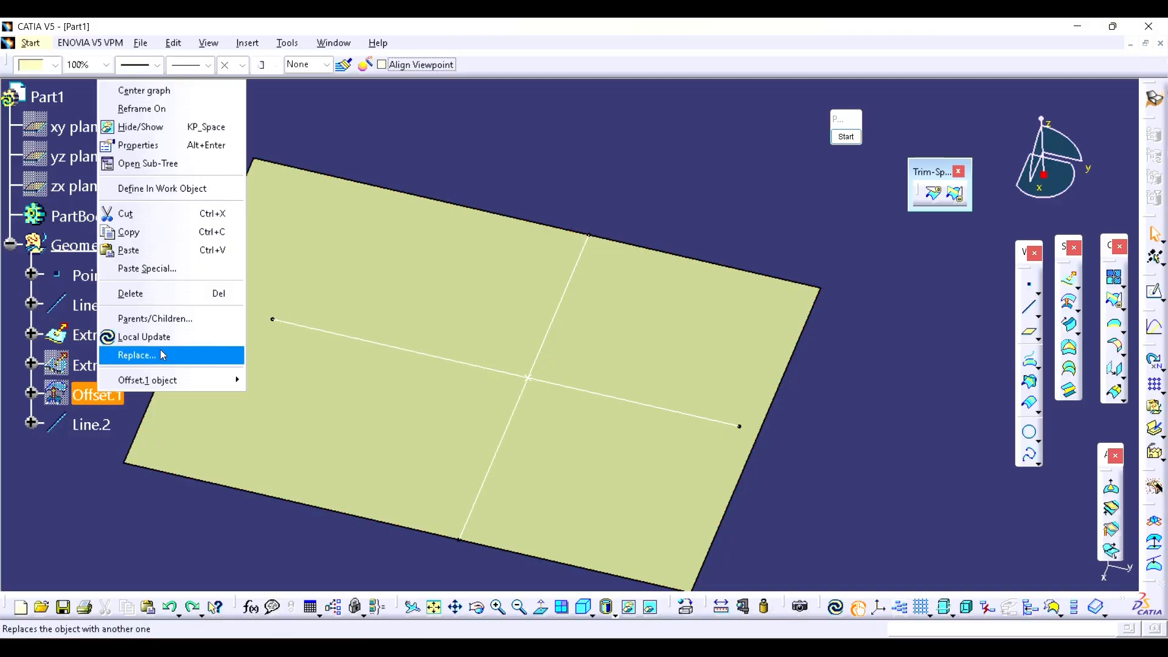
pyautogui.click(170, 140)
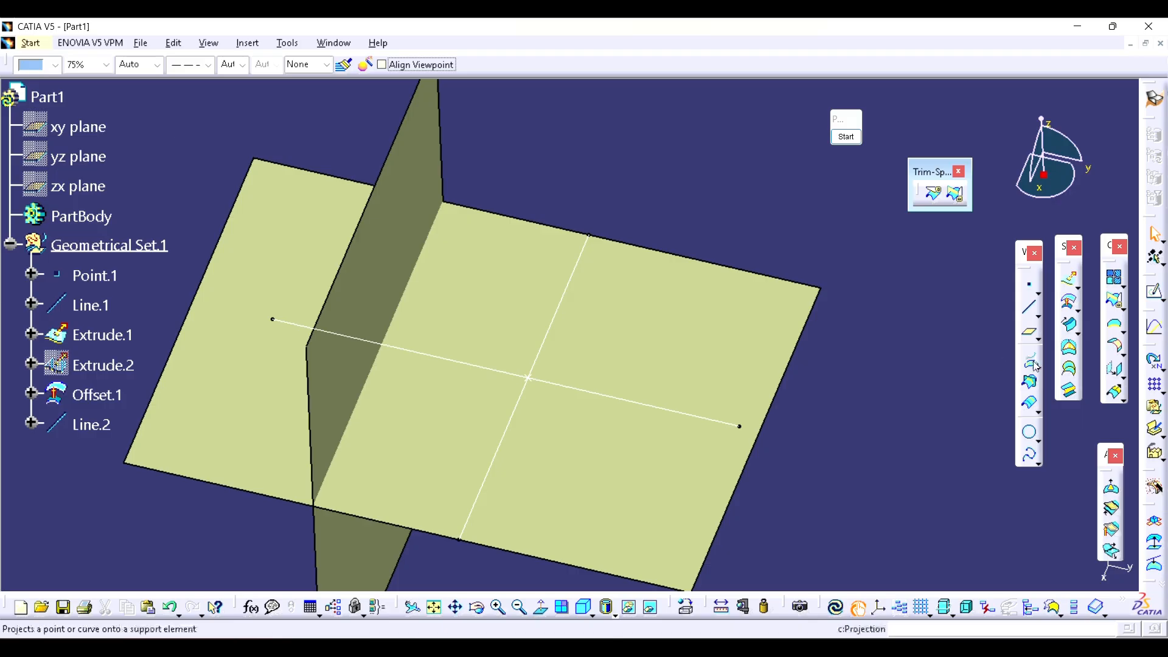
# - Create the intersection curve of the horizontal surface and the offset surface, and hide the offset surface
pyautogui.click(1029, 382)
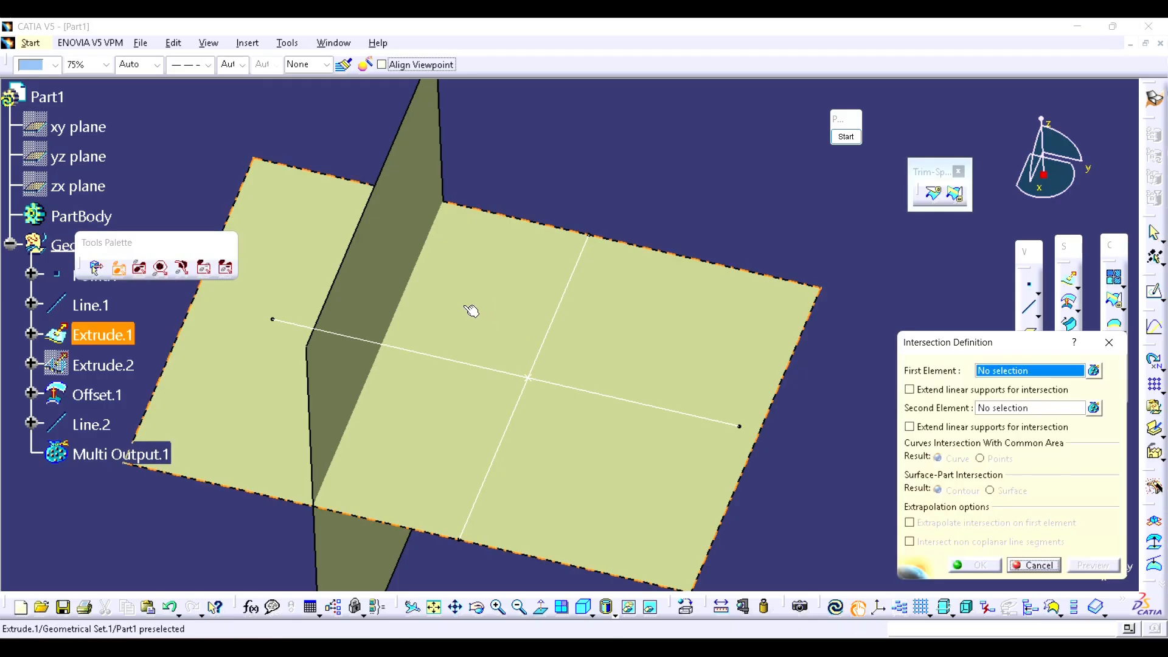
pyautogui.click(472, 367)
pyautogui.click(363, 385)
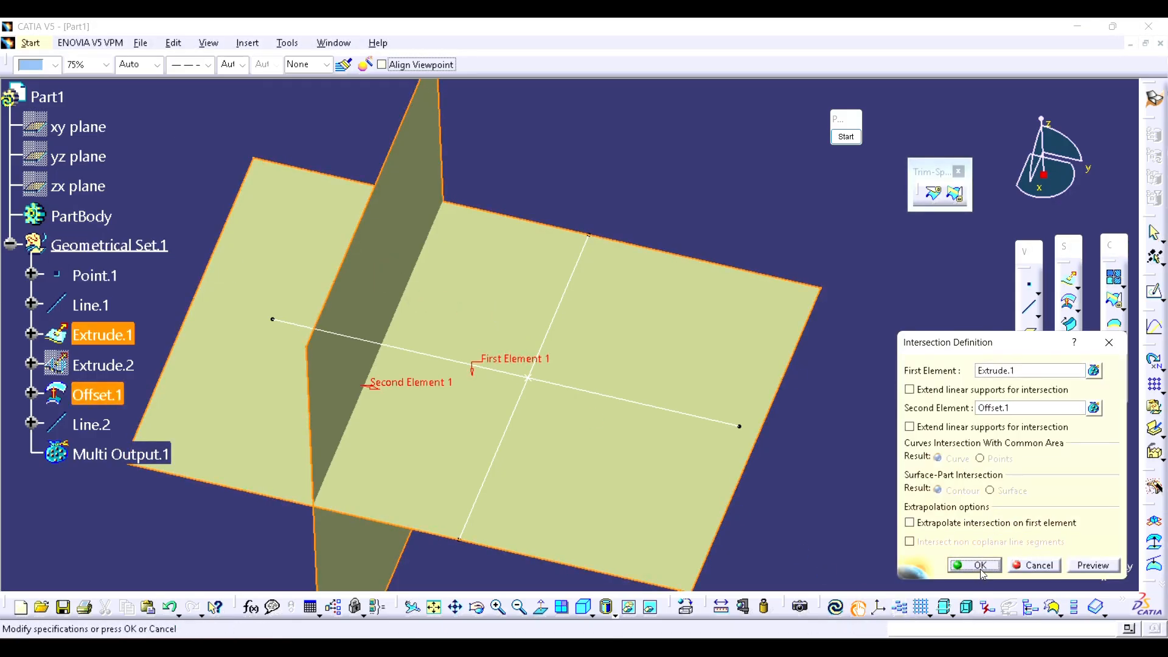
pyautogui.click(980, 565)
pyautogui.rightClick(381, 237)
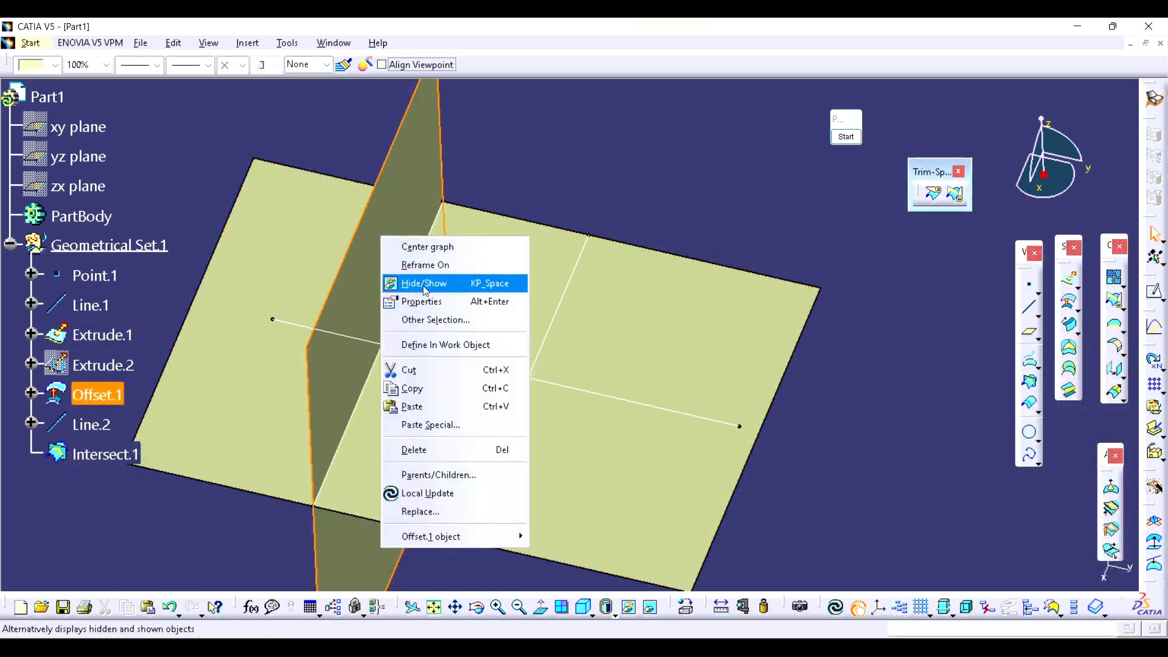
pyautogui.click(424, 285)
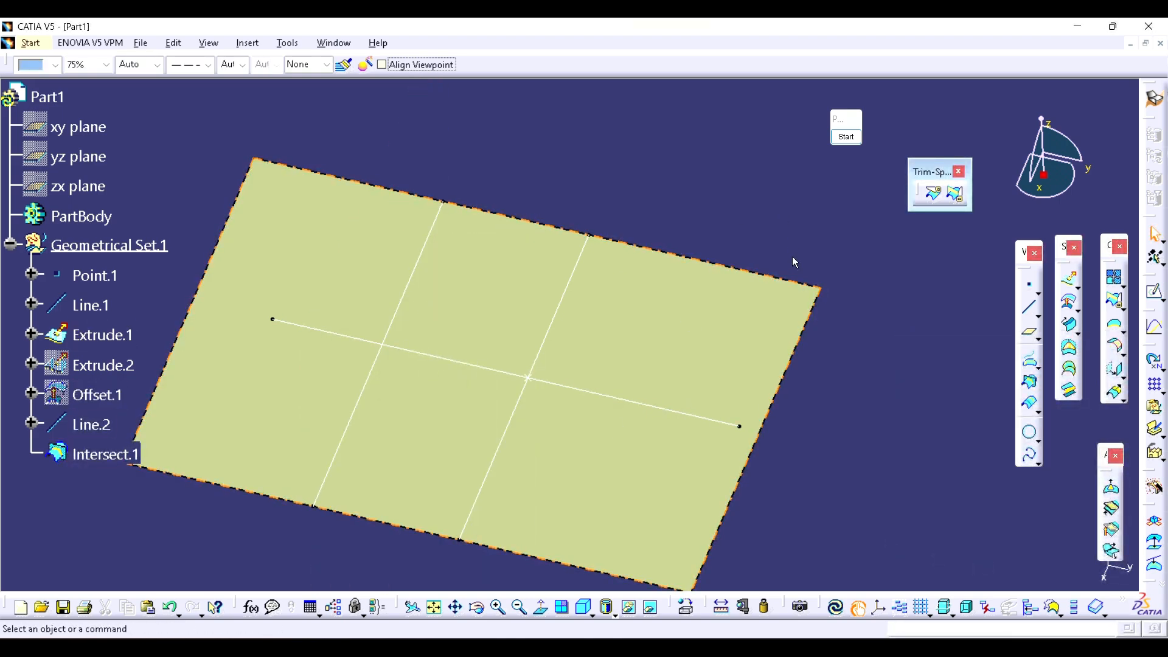
# - Outline the desired U-shaped path along the three crossing lines in green with the annotation pen, and close the annotation
pyautogui.click(851, 141)
pyautogui.click(846, 137)
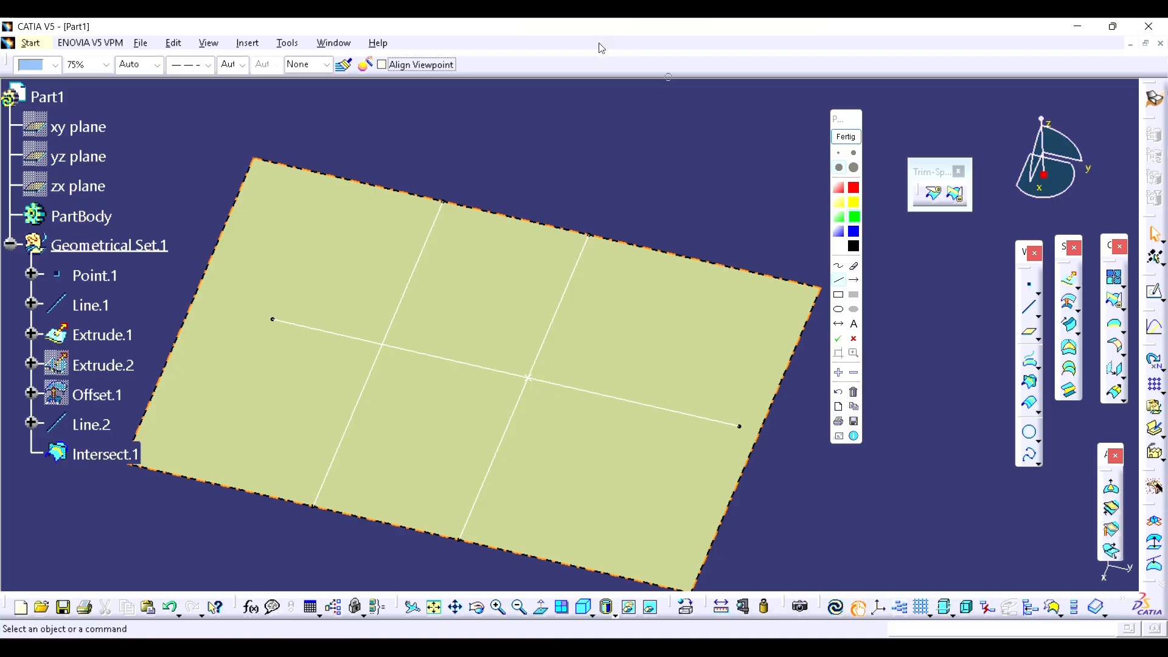
pyautogui.click(443, 204)
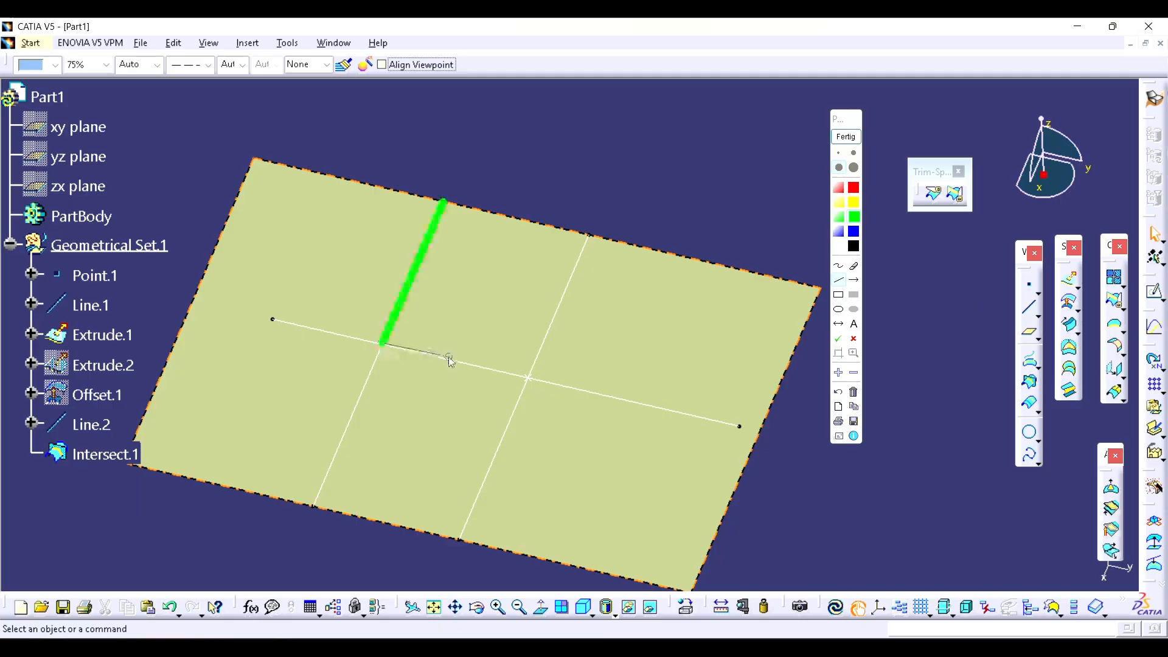
pyautogui.click(532, 361)
pyautogui.click(585, 247)
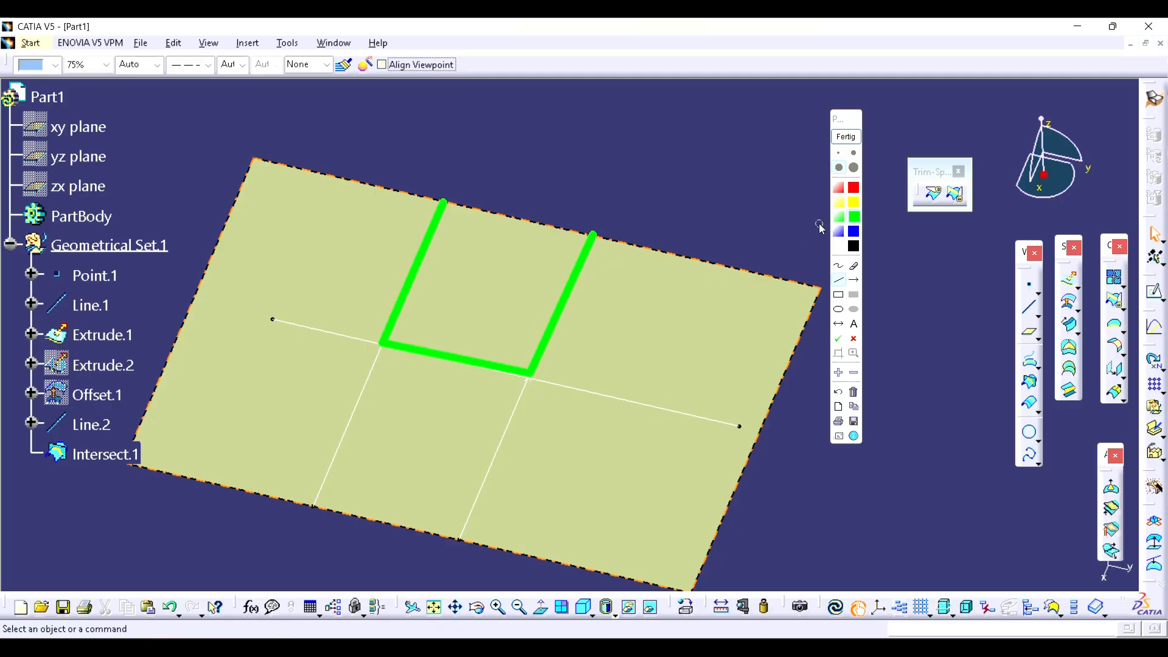
pyautogui.click(851, 138)
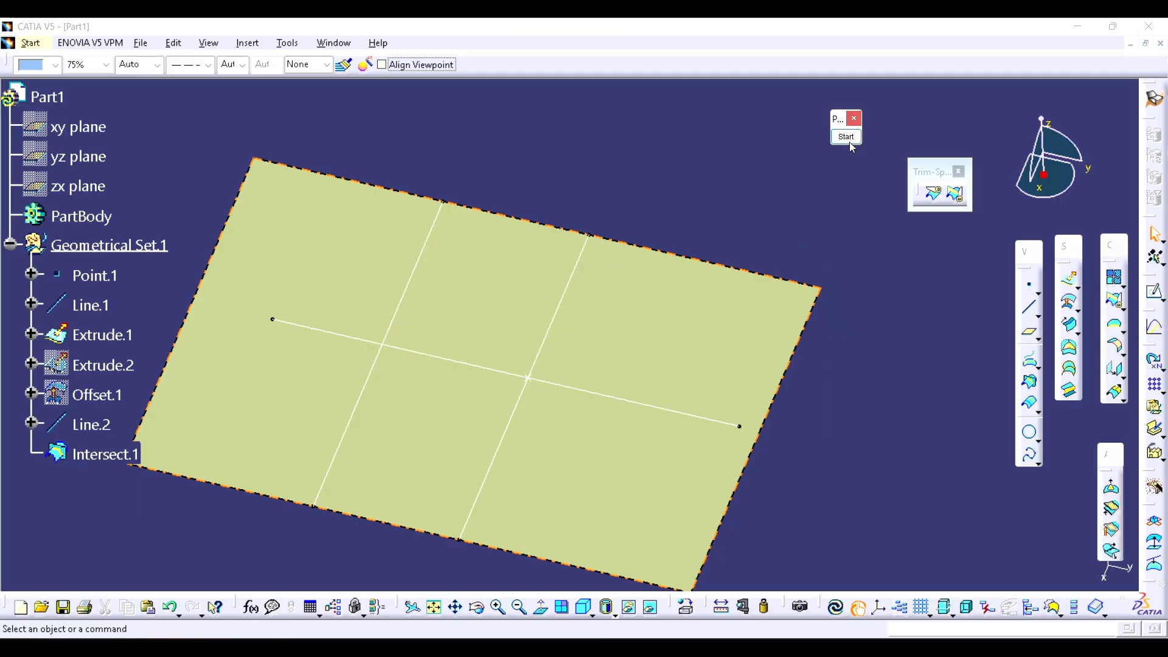
# - Trim Line.1 with Line.2, keeping the upper part of Line.1 and the part of Line.2 that crosses the intersection curve
pyautogui.click(959, 198)
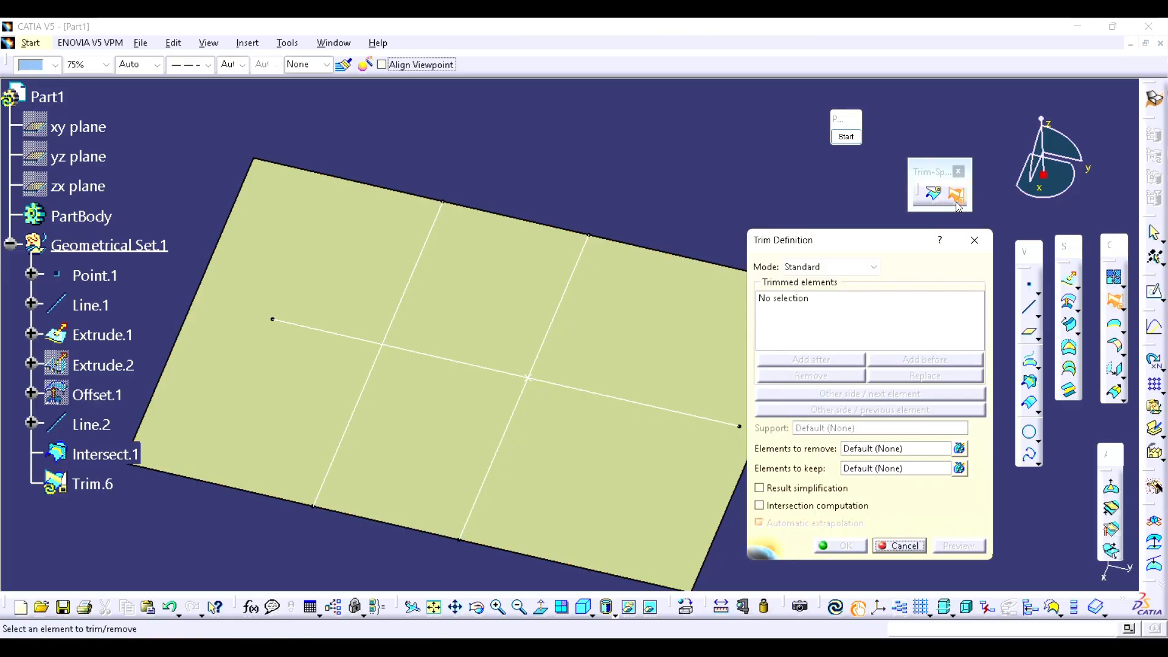
pyautogui.click(558, 318)
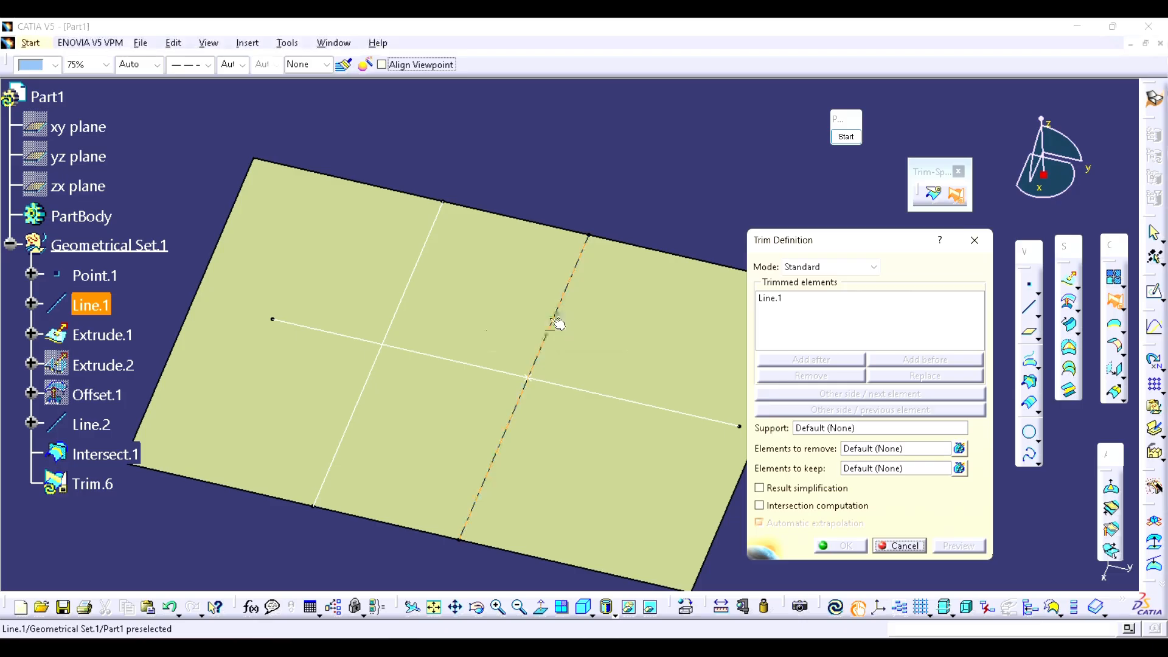
pyautogui.click(485, 369)
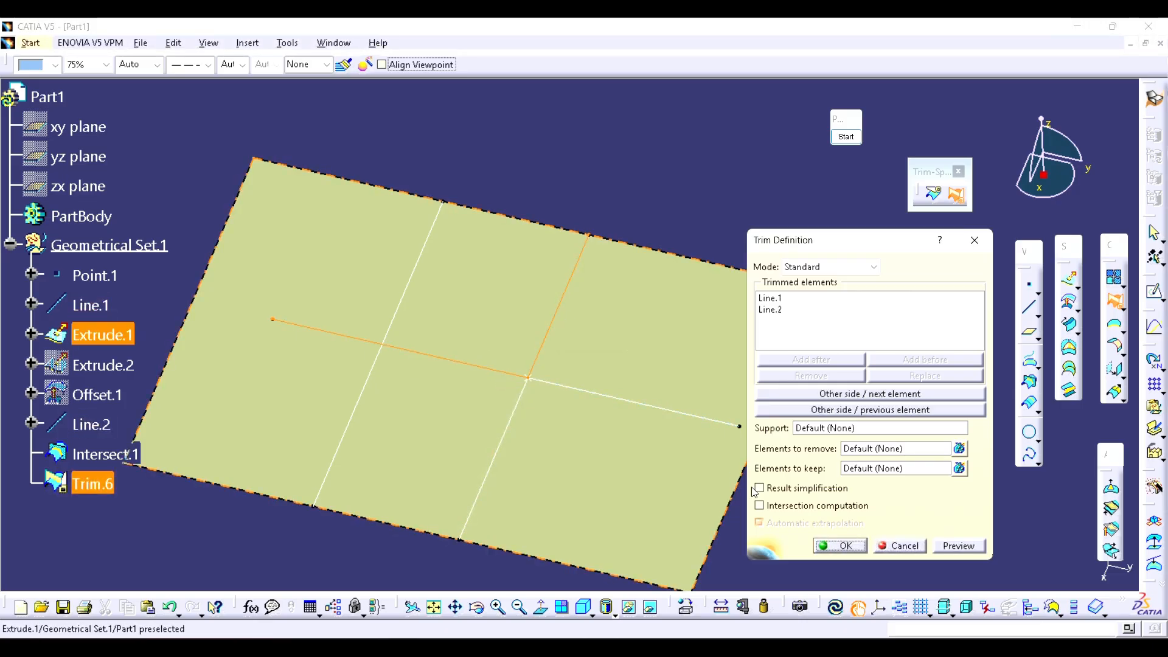
pyautogui.click(845, 545)
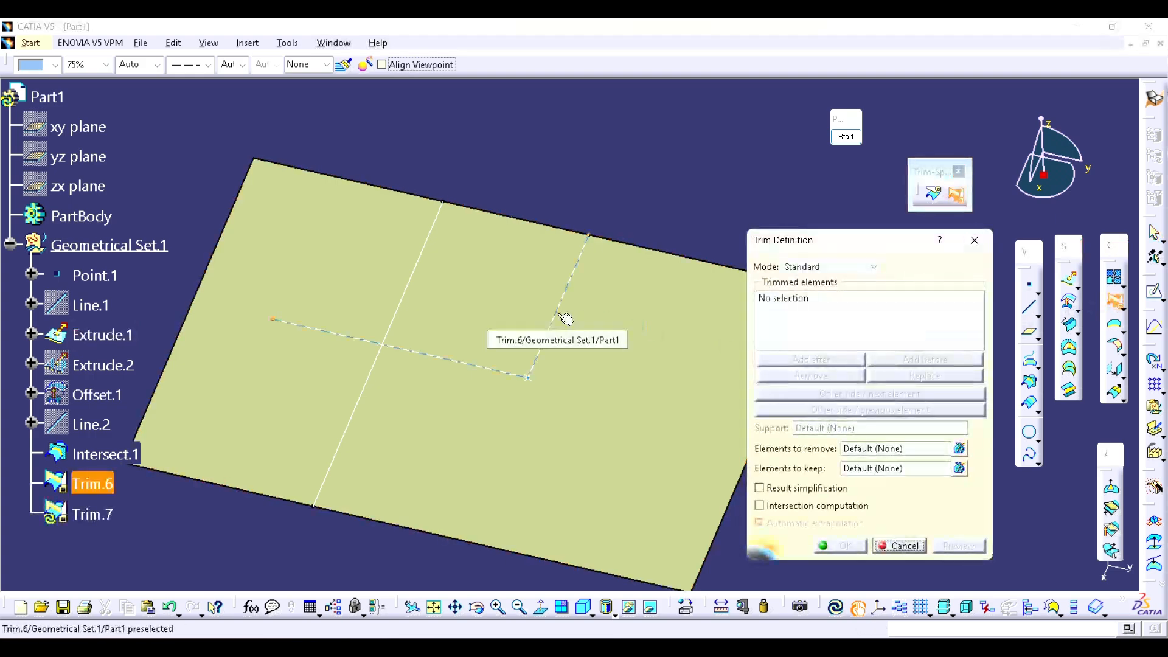
# - Trim the result of the first trim with the intersection curve, keeping the upper part of the curve and the Line.2 segment between both crossings
pyautogui.click(565, 318)
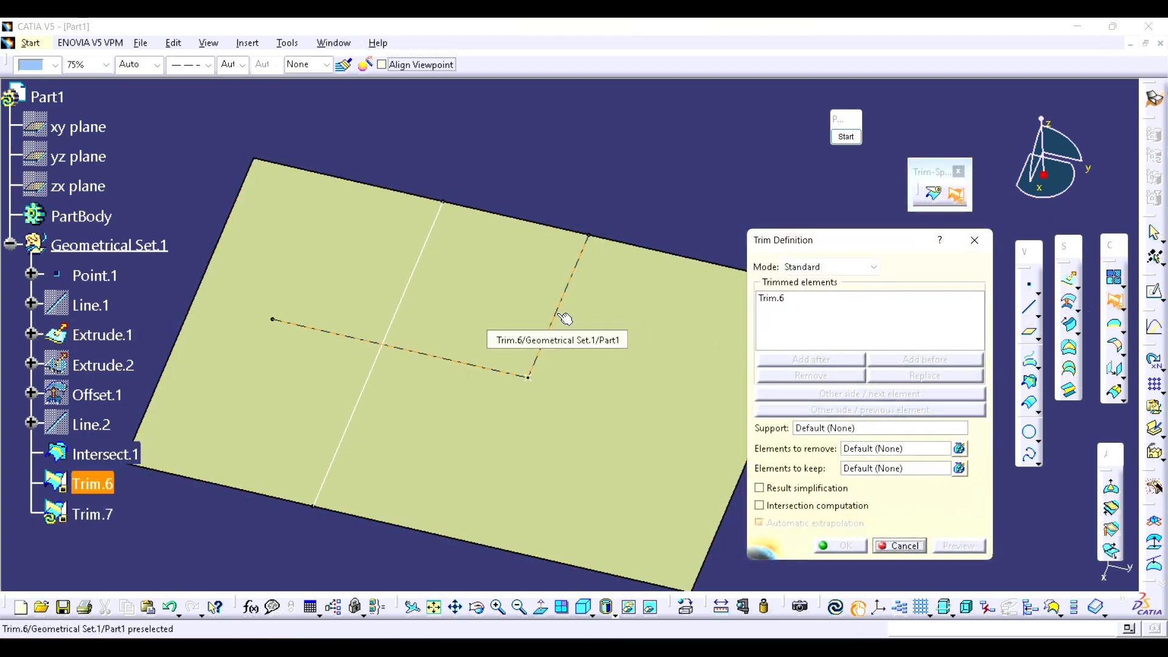
pyautogui.click(406, 284)
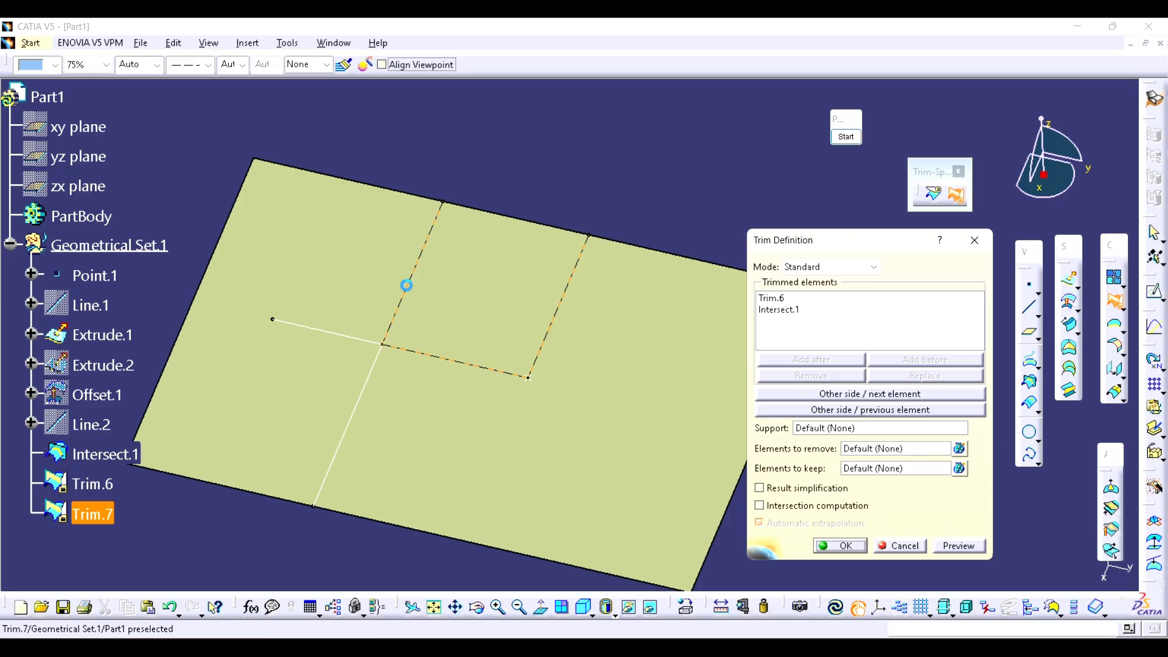
pyautogui.click(840, 545)
# - Trace the trimmed U-shaped path with the annotation pen from the upper end of Line.1 to the curve's upper end, and close the annotation
pyautogui.click(874, 152)
pyautogui.click(856, 142)
pyautogui.moveTo(593, 236)
pyautogui.mouseDown()
pyautogui.moveTo(519, 402)
pyautogui.moveTo(359, 346)
pyautogui.moveTo(382, 345)
pyautogui.mouseUp()
pyautogui.moveTo(381, 344); pyautogui.dragTo(442, 207)
pyautogui.click(845, 136)
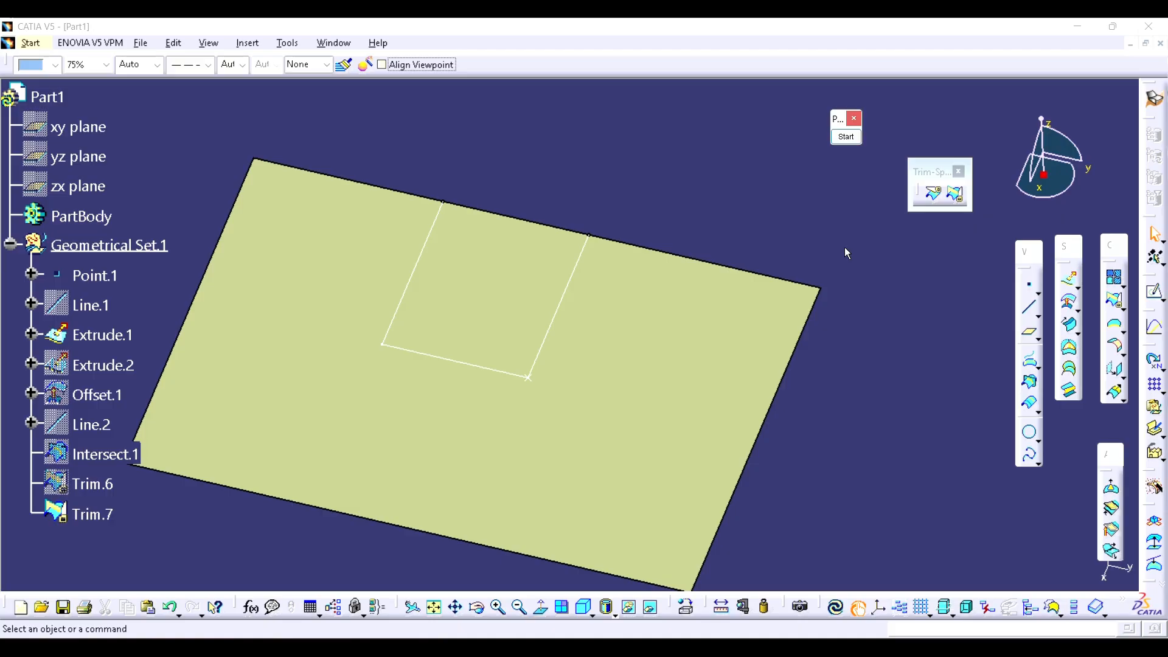
# - Delete Trim.6 and Trim.7 to restore the three original crossing lines
pyautogui.click(91, 484)
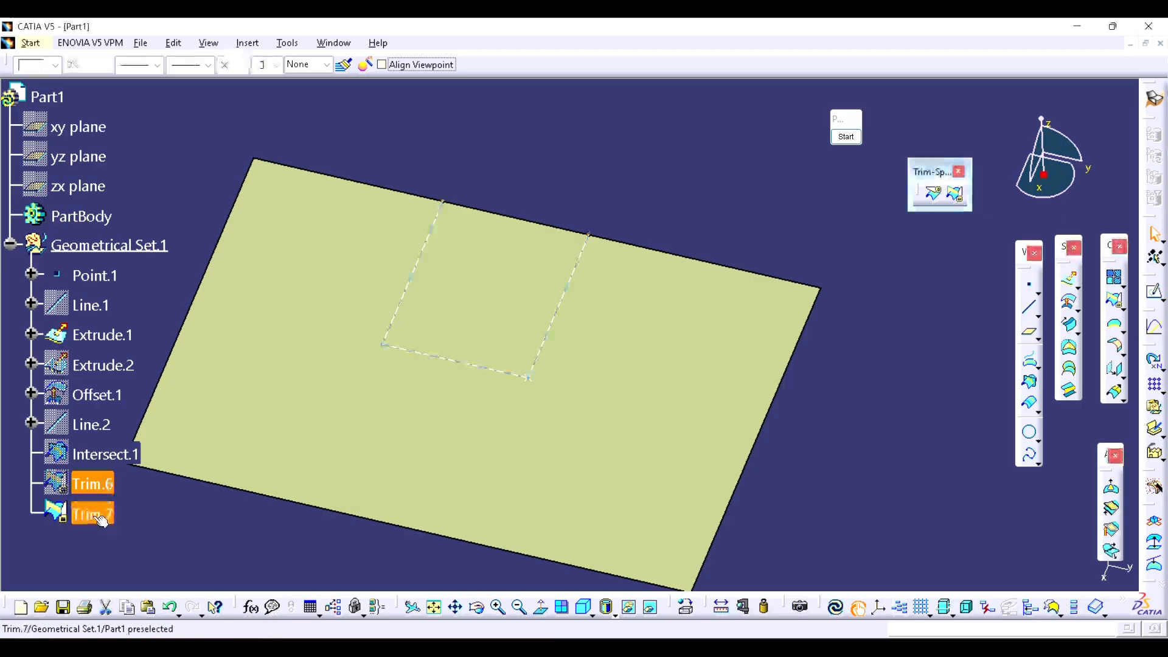
pyautogui.keyDown('ctrl'); pyautogui.click(97, 514); pyautogui.keyUp('ctrl')
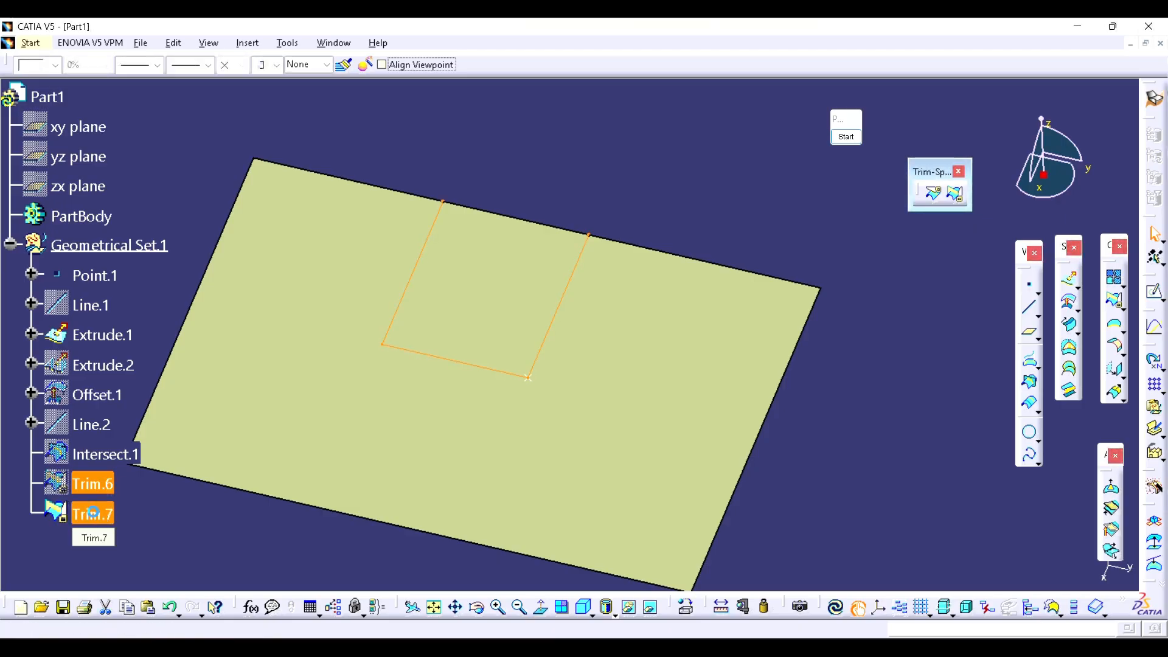
pyautogui.press('Delete')
pyautogui.click(1022, 561)
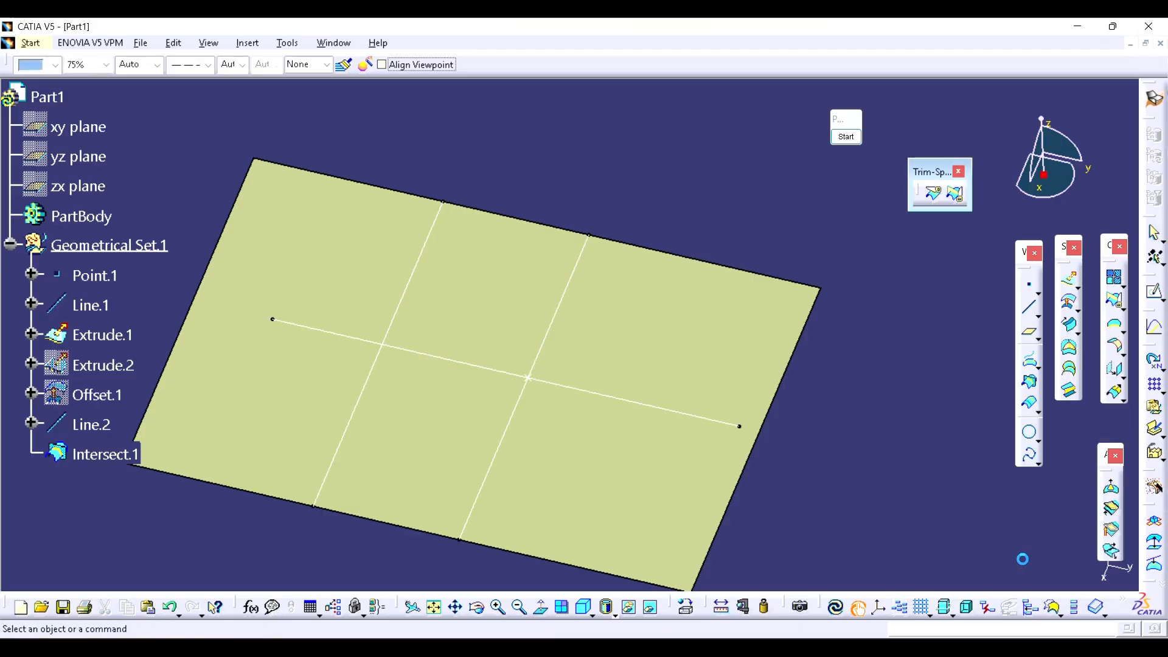
# - Try to trim Line.1 with Line.2, keeping the lower part of Line.1 and the part of Line.2 that crosses the intersection curve
pyautogui.click(956, 198)
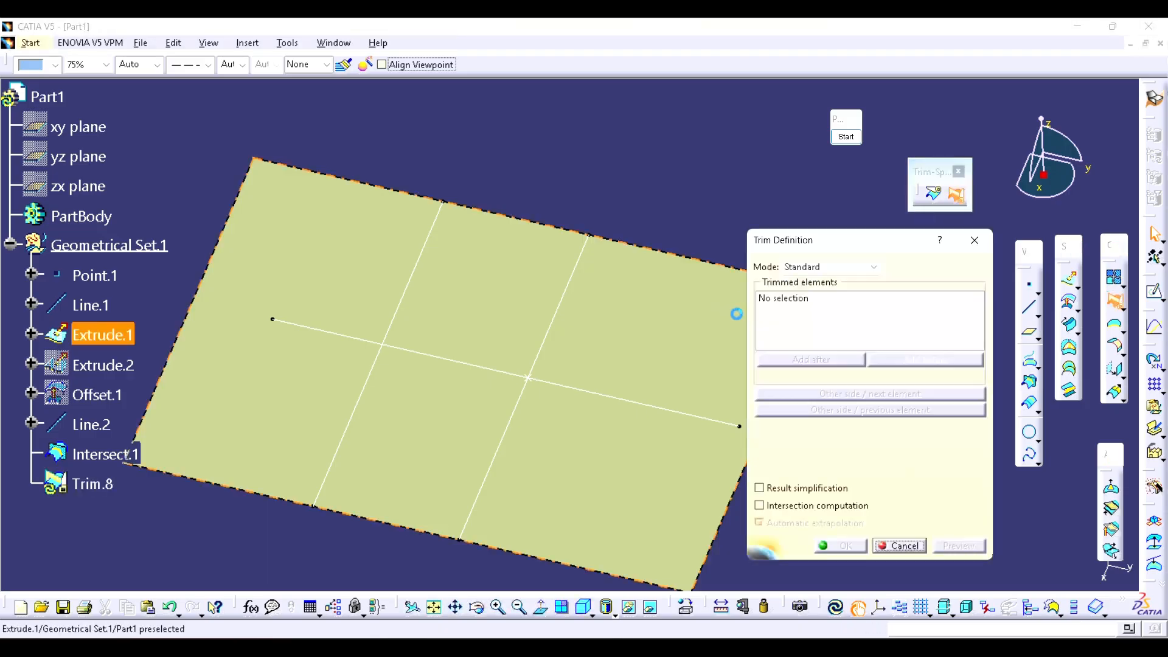
pyautogui.click(511, 403)
pyautogui.click(515, 375)
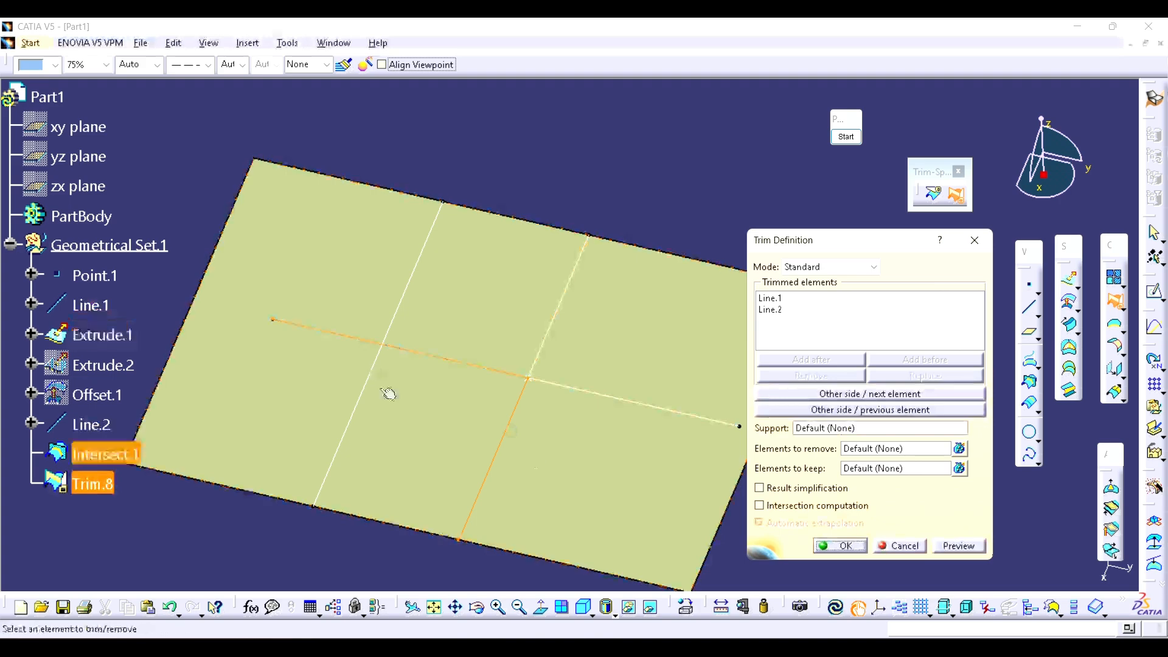
# - Mark the kept lower part of Line.1 in green with the annotation pen, close the annotation and discard the trim
pyautogui.click(845, 137)
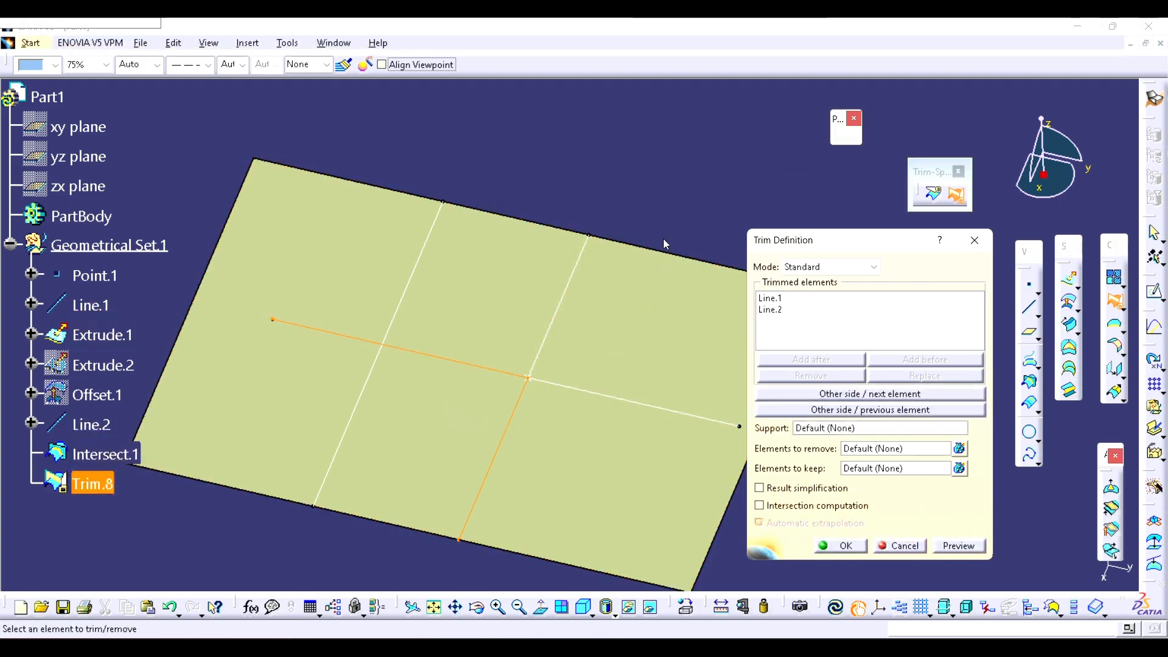
pyautogui.rightClick(775, 251)
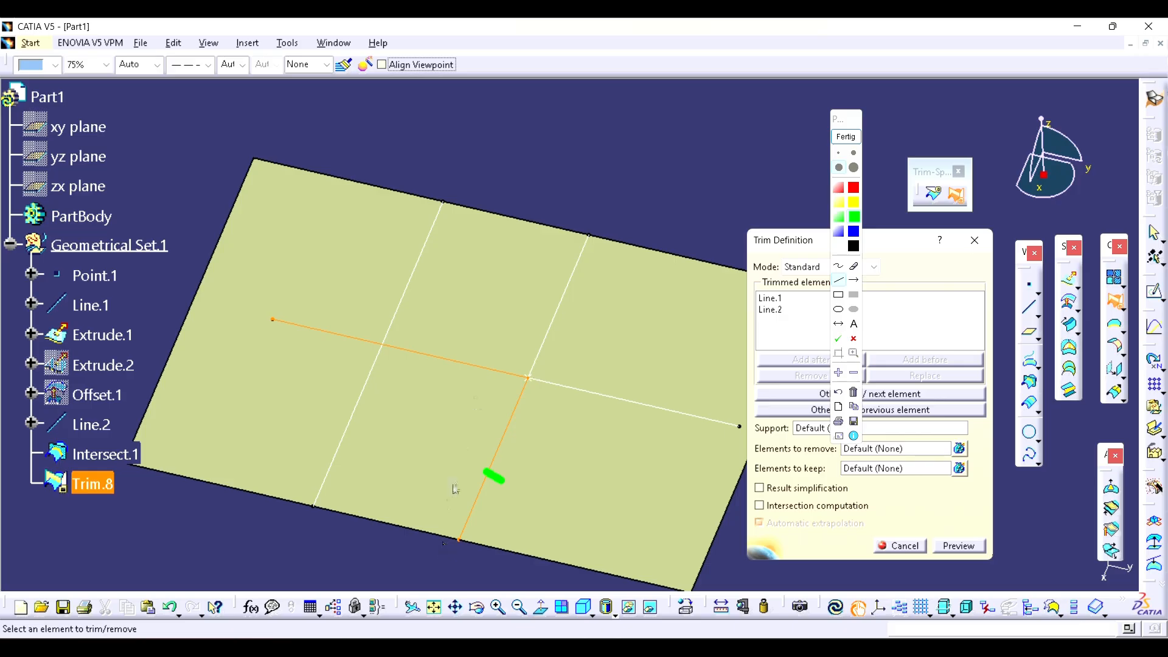
pyautogui.click(854, 139)
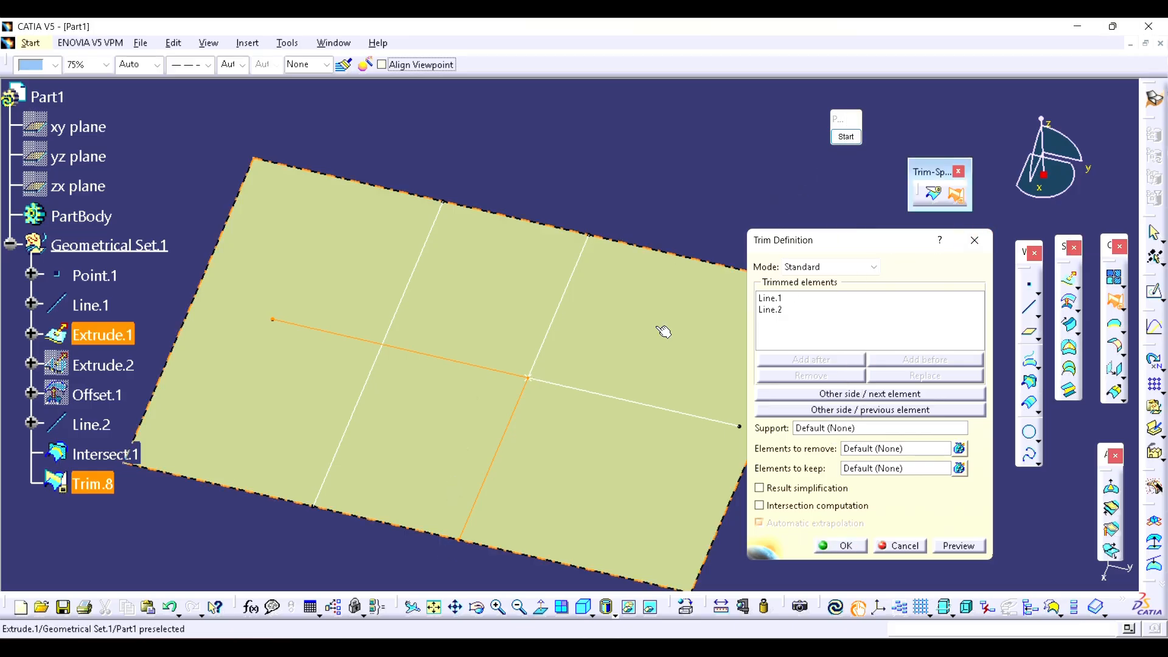
pyautogui.click(974, 240)
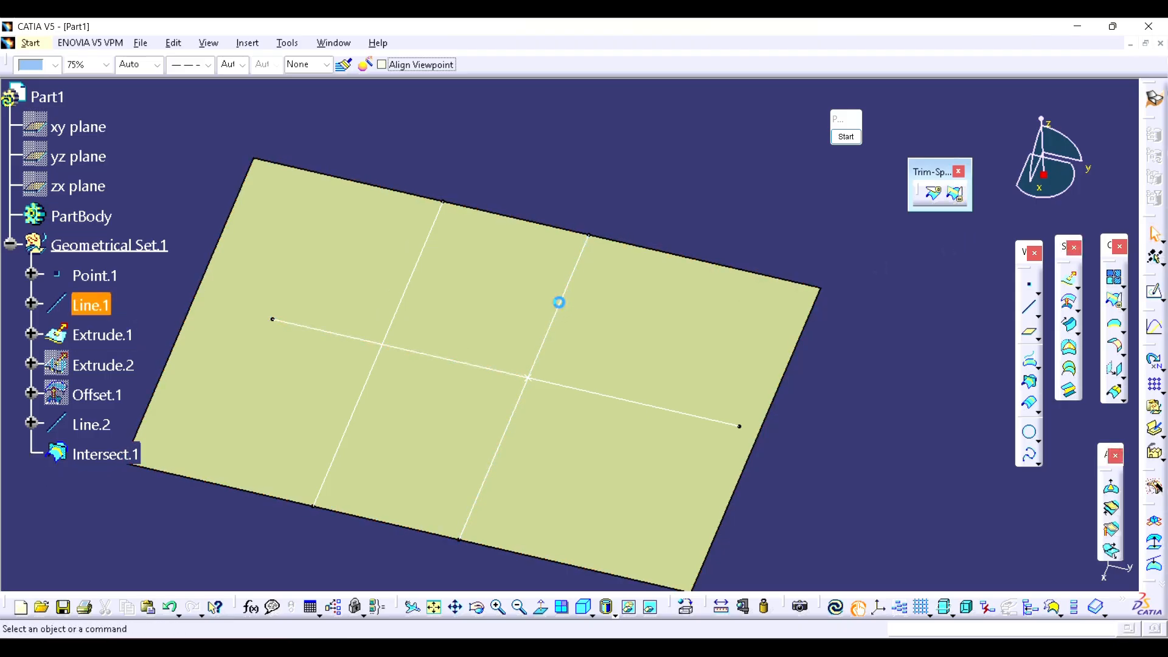
# - Try to trim Line.1 with Line.2, keeping the upper part of Line.1 and the part of Line.2 crossing the intersection curve, and discard it
pyautogui.click(952, 198)
pyautogui.click(558, 321)
pyautogui.click(469, 369)
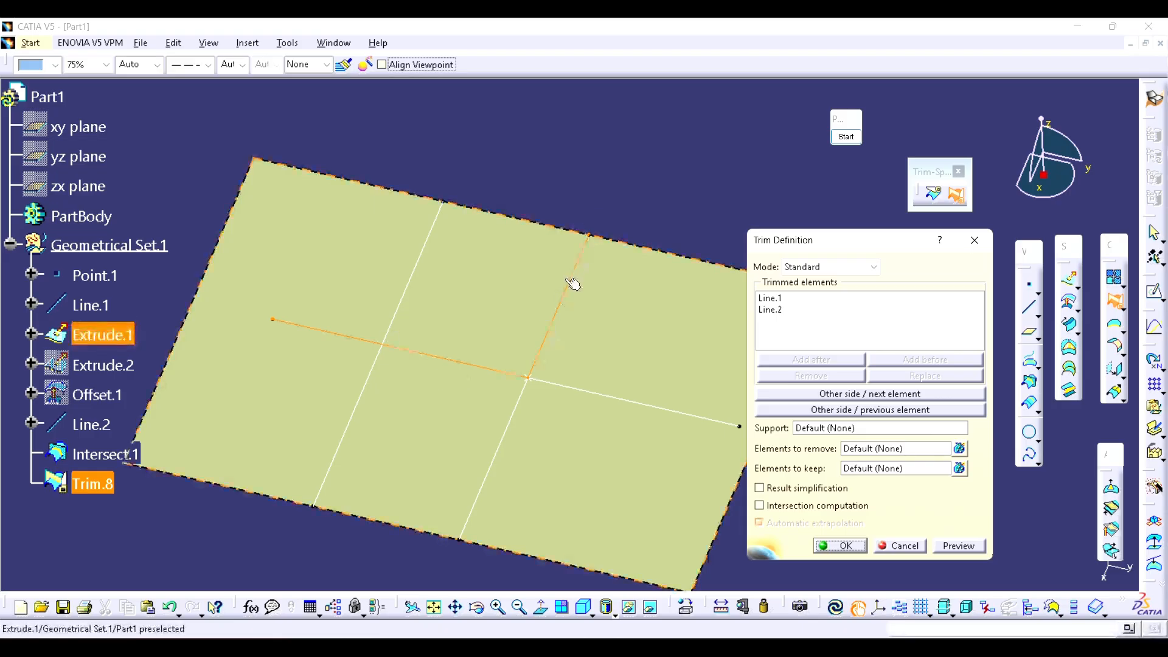
pyautogui.click(918, 546)
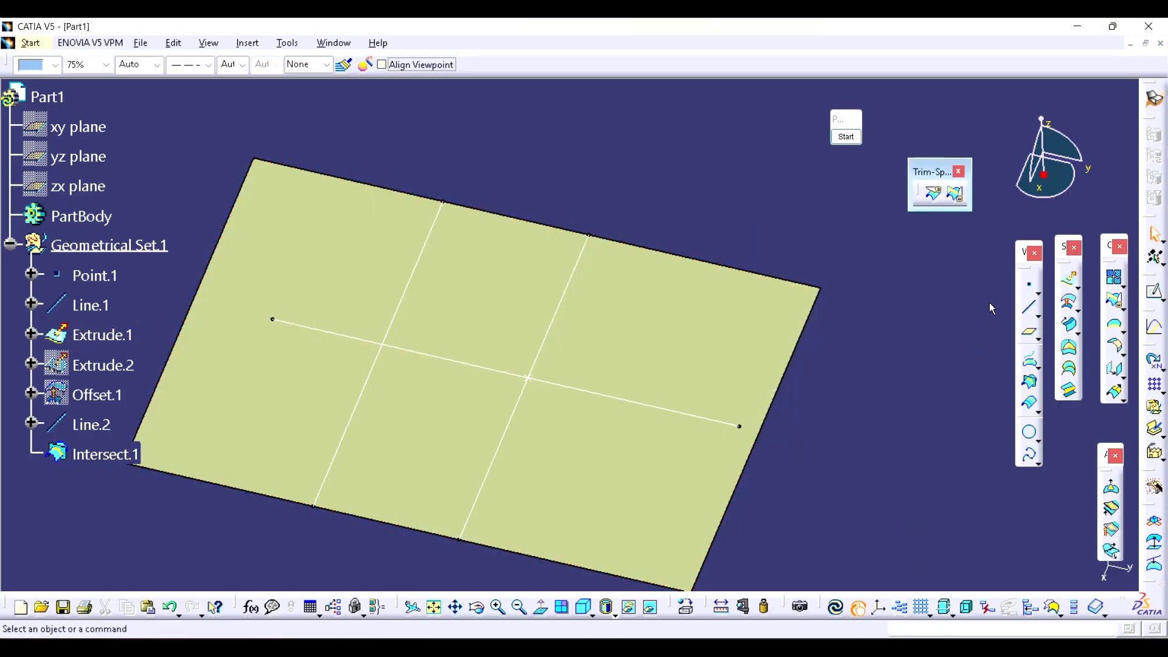
# - Try a three-element trim of Line.1, Line.2 and the intersection curve, switch the curve's kept side to its lower part, and discard the trim
pyautogui.click(956, 195)
pyautogui.click(510, 419)
pyautogui.click(508, 375)
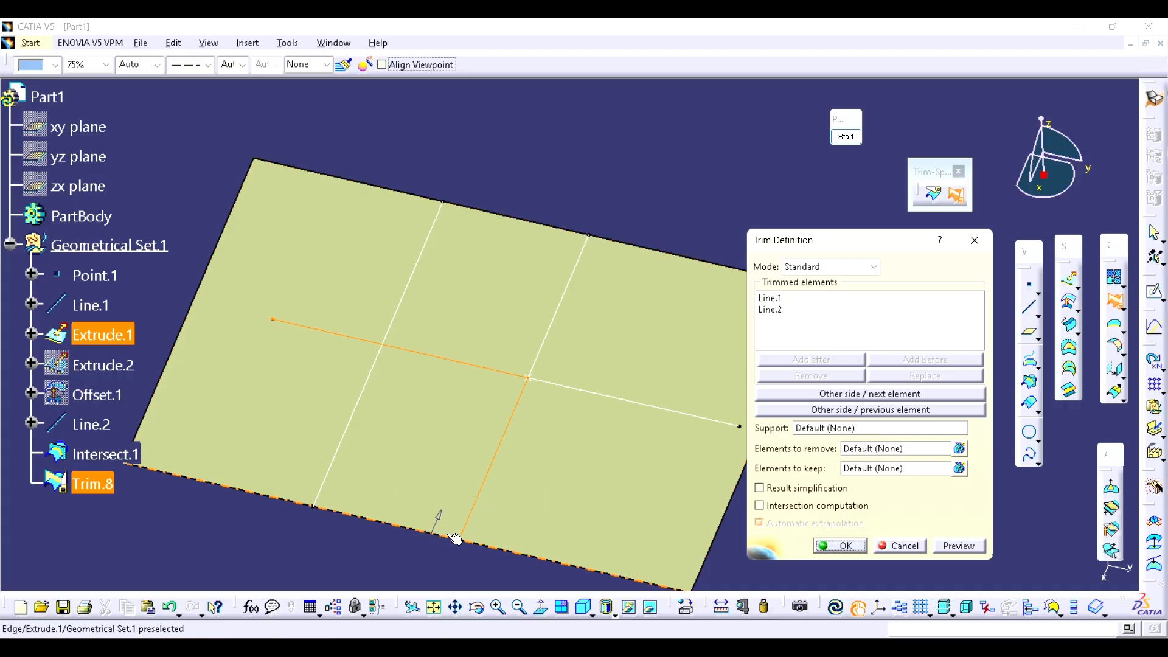
pyautogui.click(348, 456)
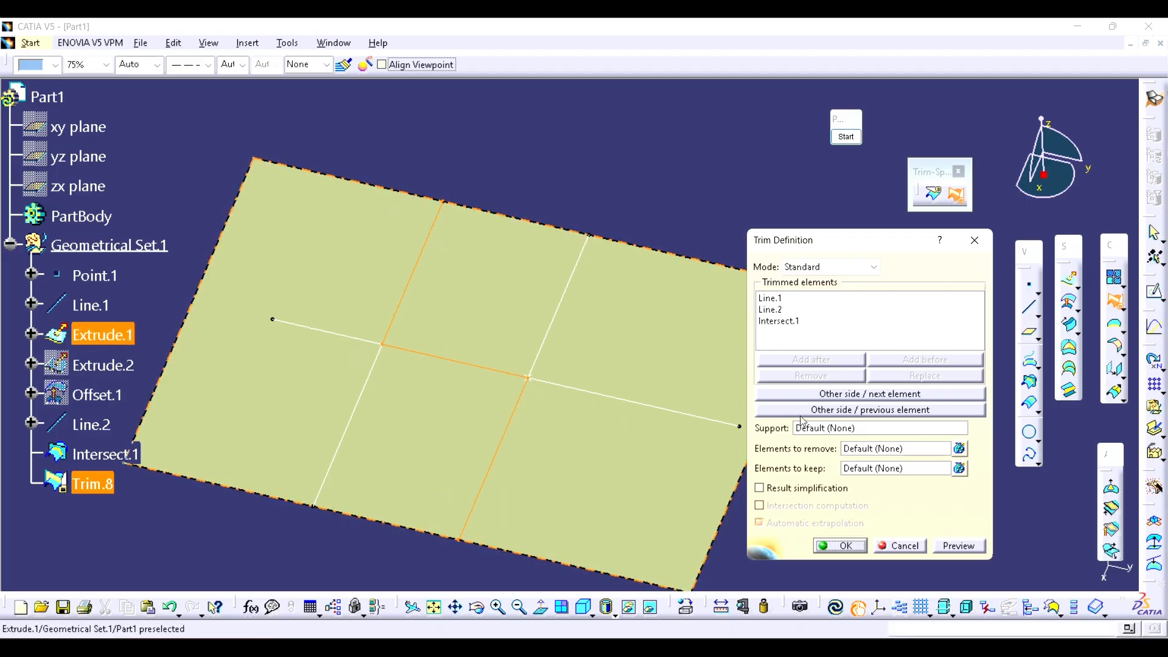
pyautogui.click(823, 410)
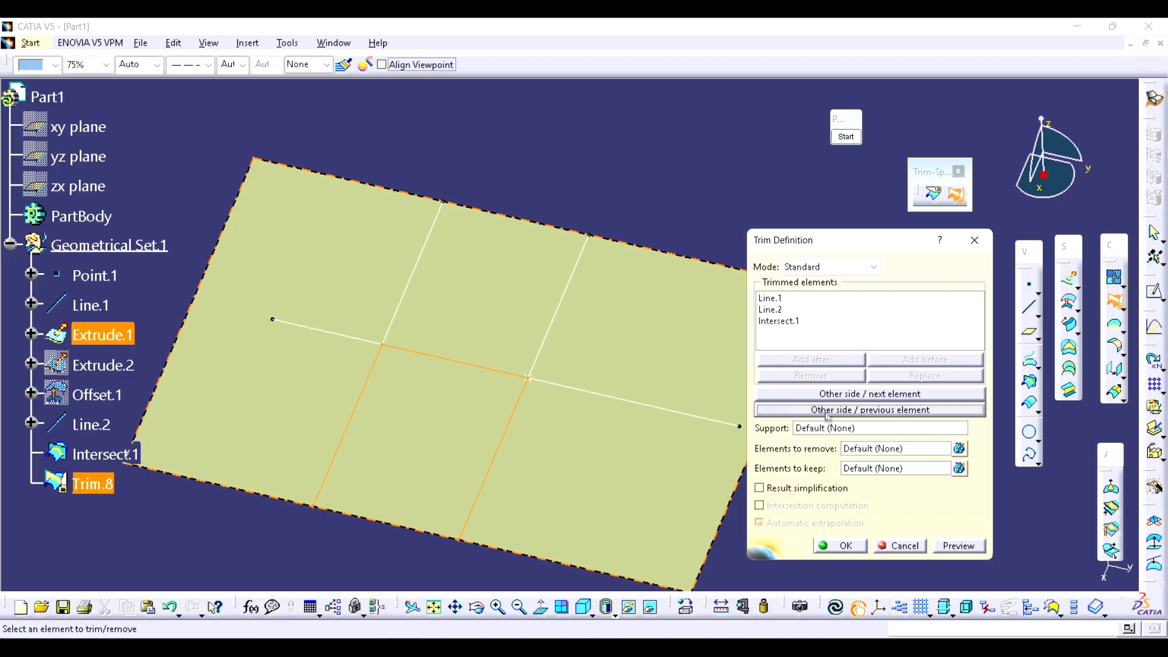
pyautogui.click(850, 410)
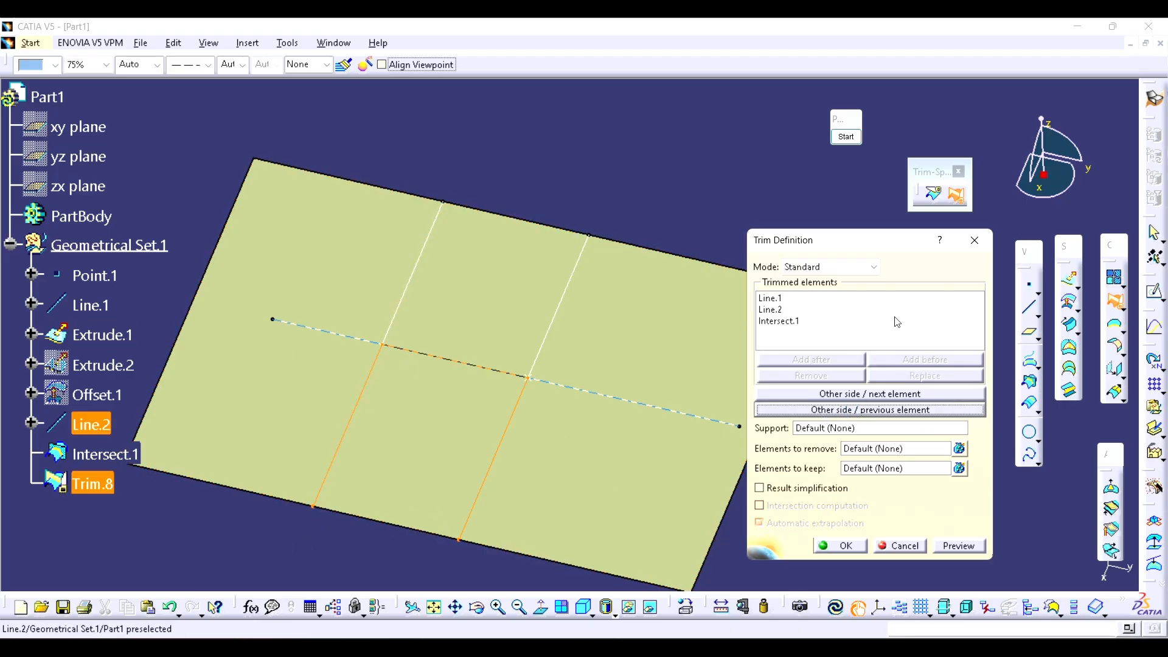
pyautogui.click(974, 240)
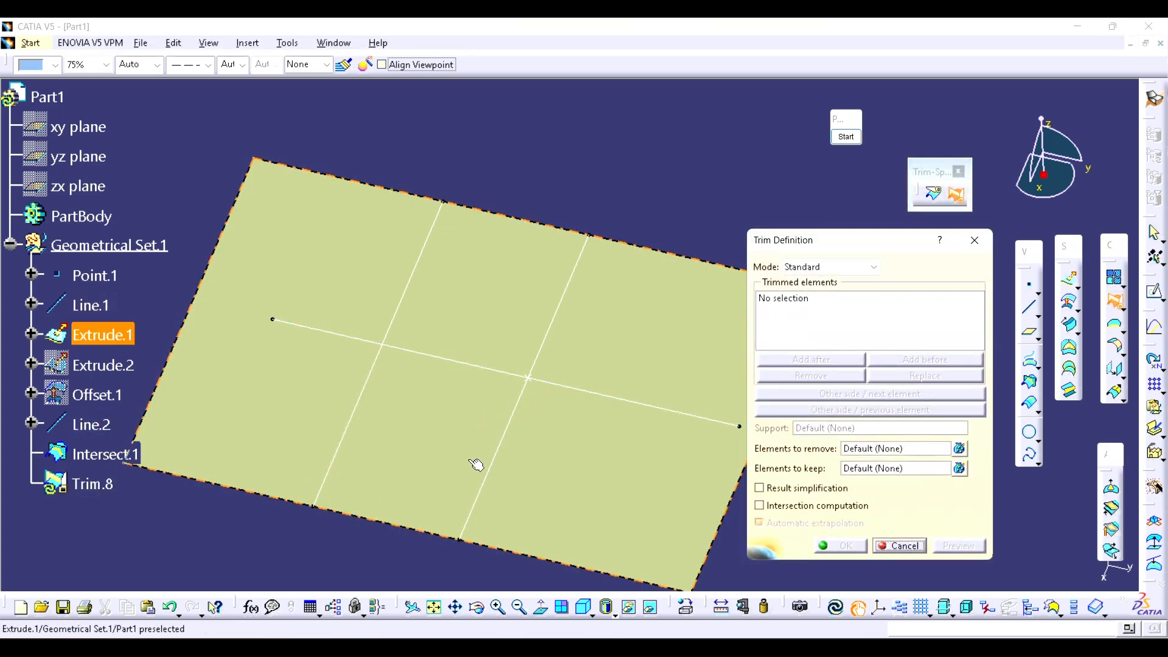
# - Try to trim Line.1, Line.2 and the intersection curve together by picking the lower parts and the middle segment of Line.2, and discard it
pyautogui.click(443, 357)
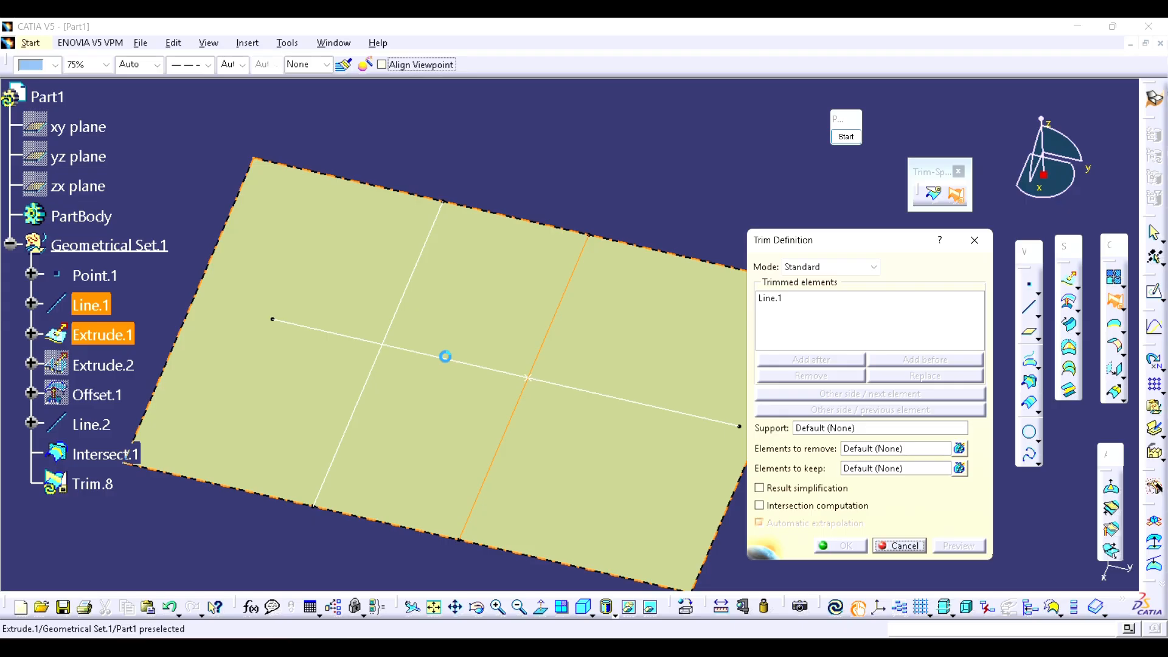
pyautogui.click(411, 387)
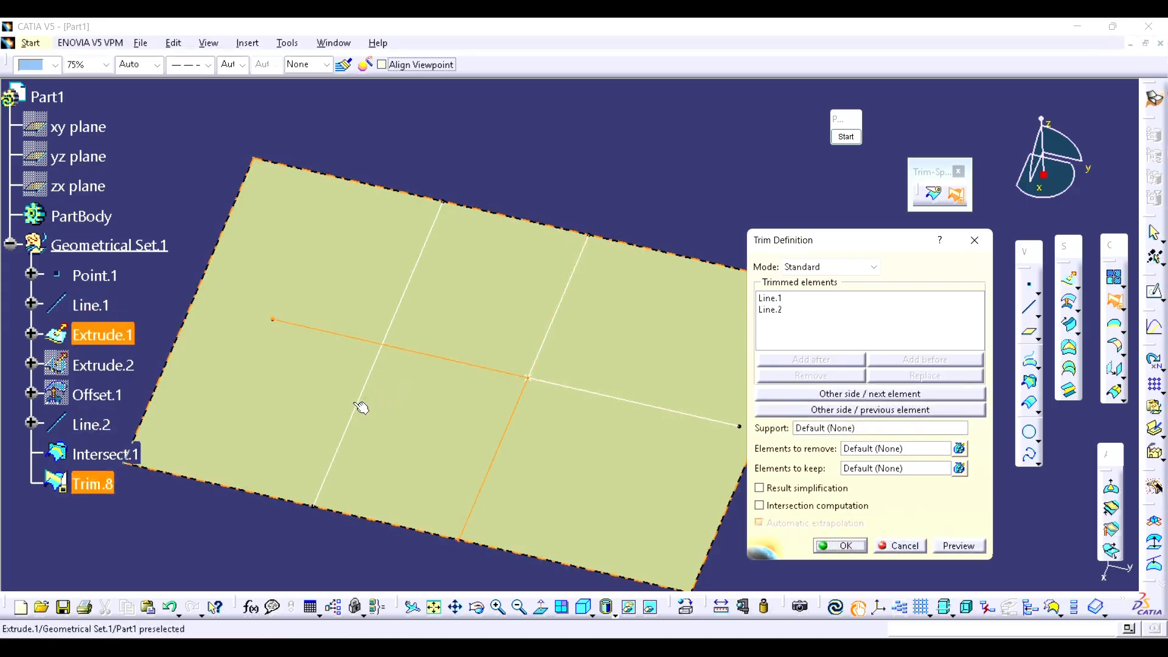
pyautogui.click(368, 404)
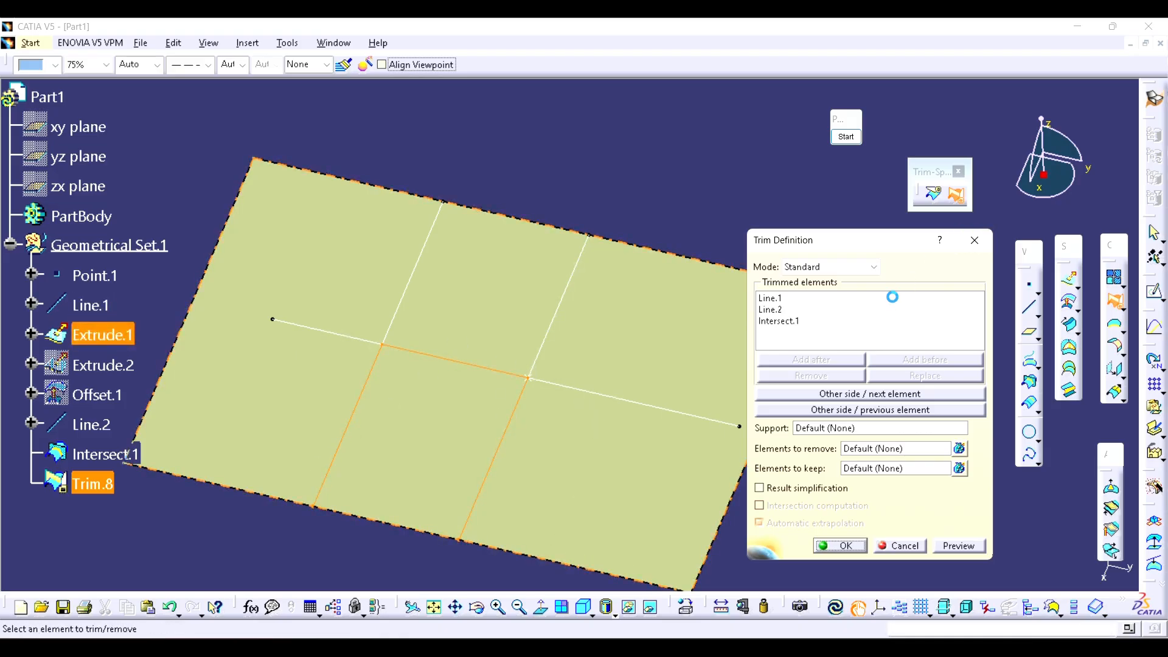
pyautogui.click(974, 239)
pyautogui.moveTo(730, 411); pyautogui.dragTo(733, 333, button='middle')
pyautogui.moveTo(481, 488); pyautogui.dragTo(456, 478, button='middle')
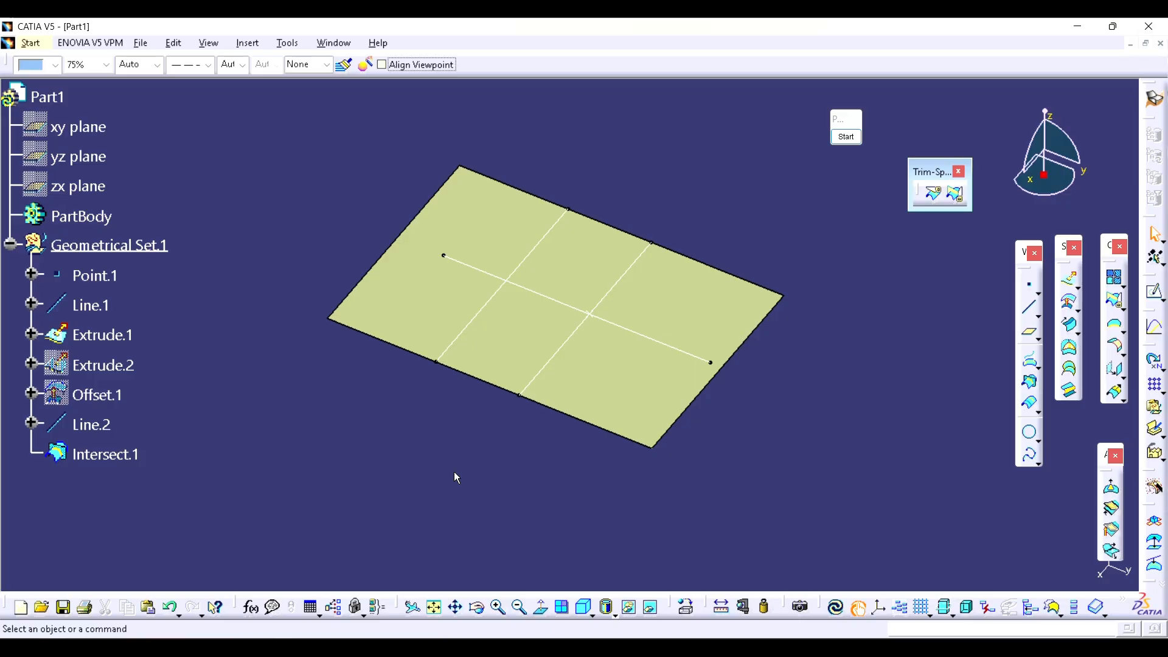
pyautogui.moveTo(458, 472); pyautogui.dragTo(558, 479, button='middle')
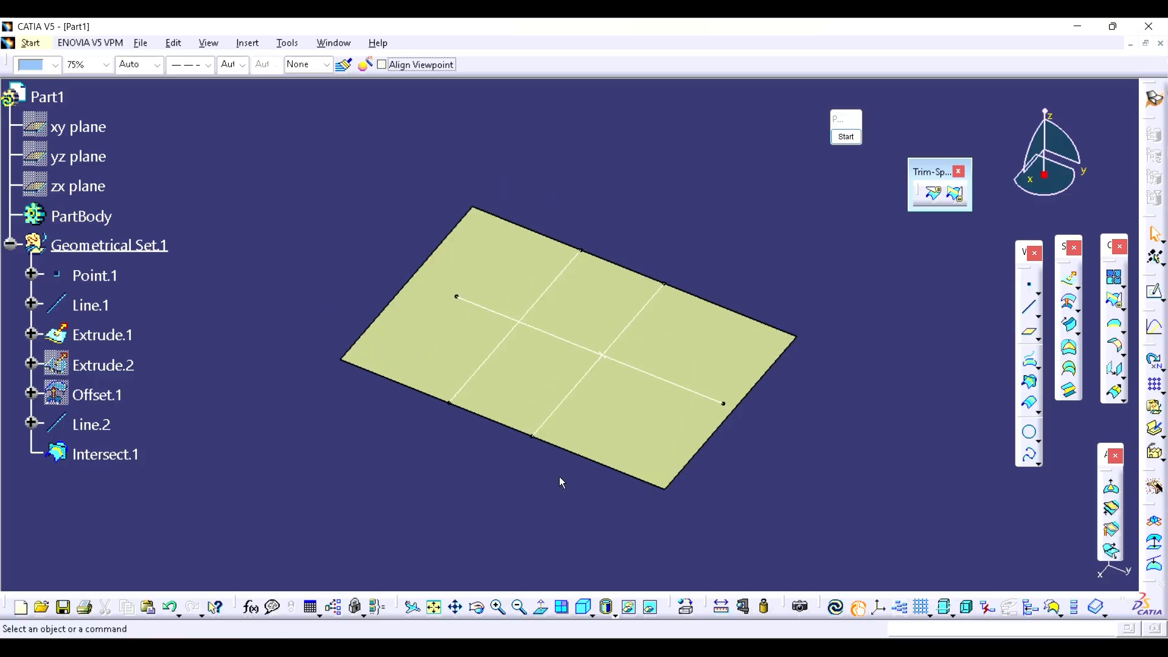